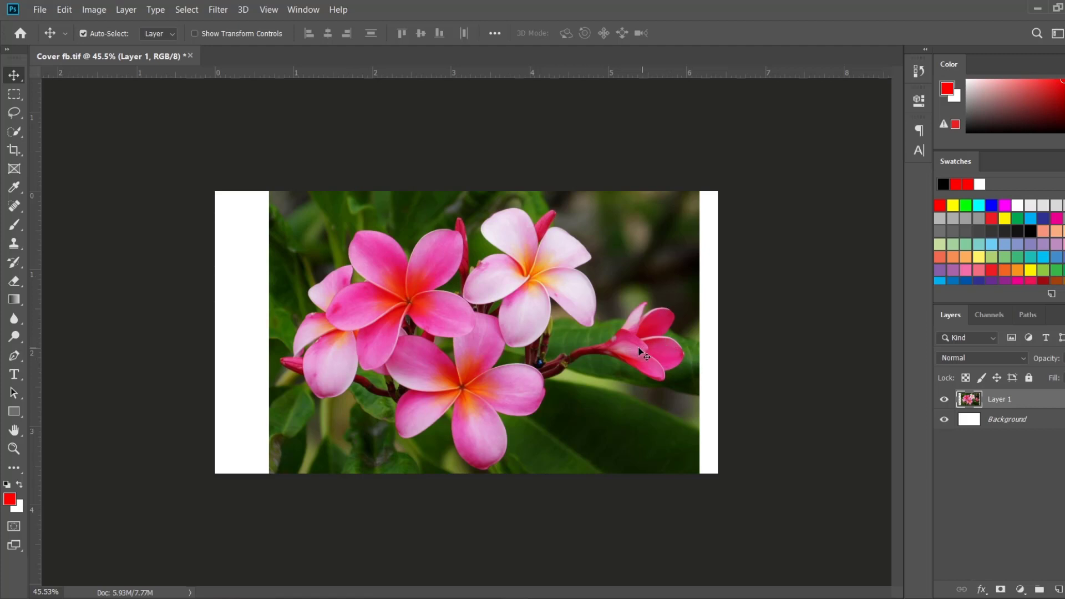
- Drag Layer 1's flower photo right so a white strip of canvas shows on its left
{"action": "left_click_drag", "start_coordinate": [638, 348], "coordinate": [621, 348]}
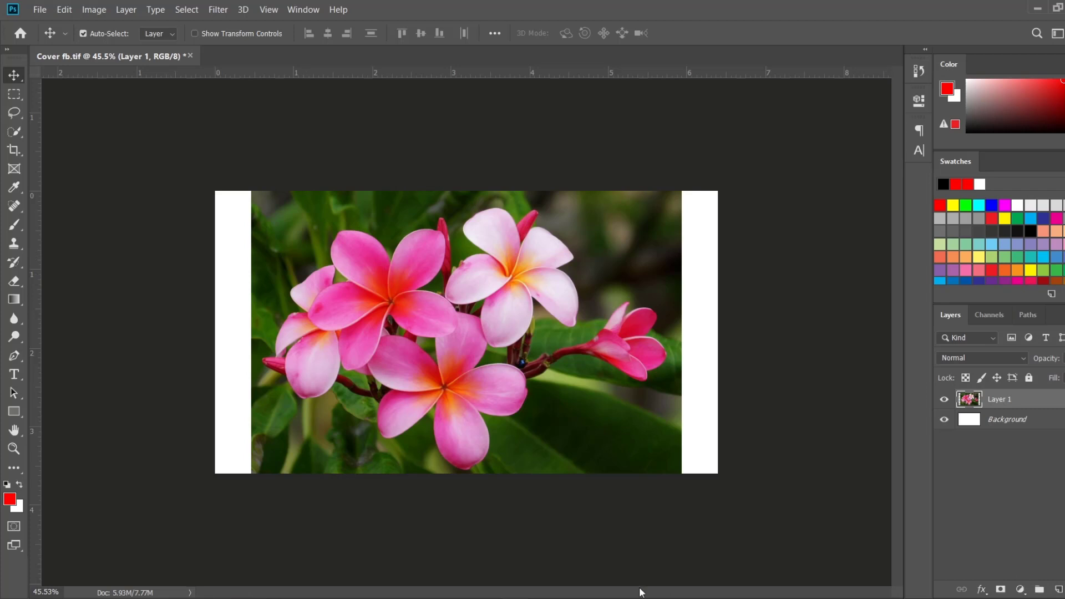
{"action": "right_click", "coordinate": [15, 82]}
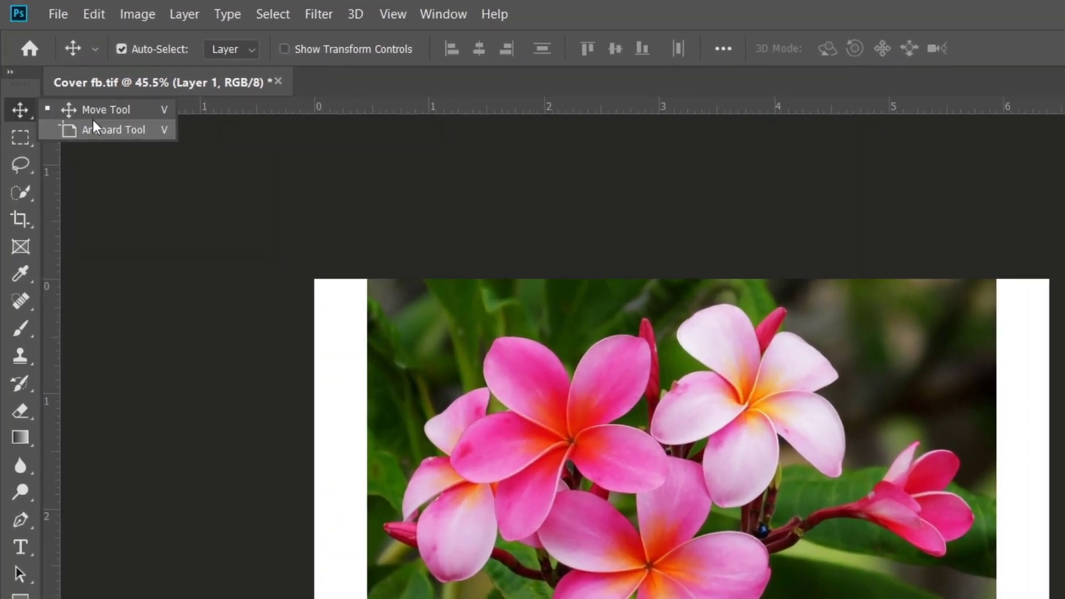
{"action": "left_click", "coordinate": [68, 79]}
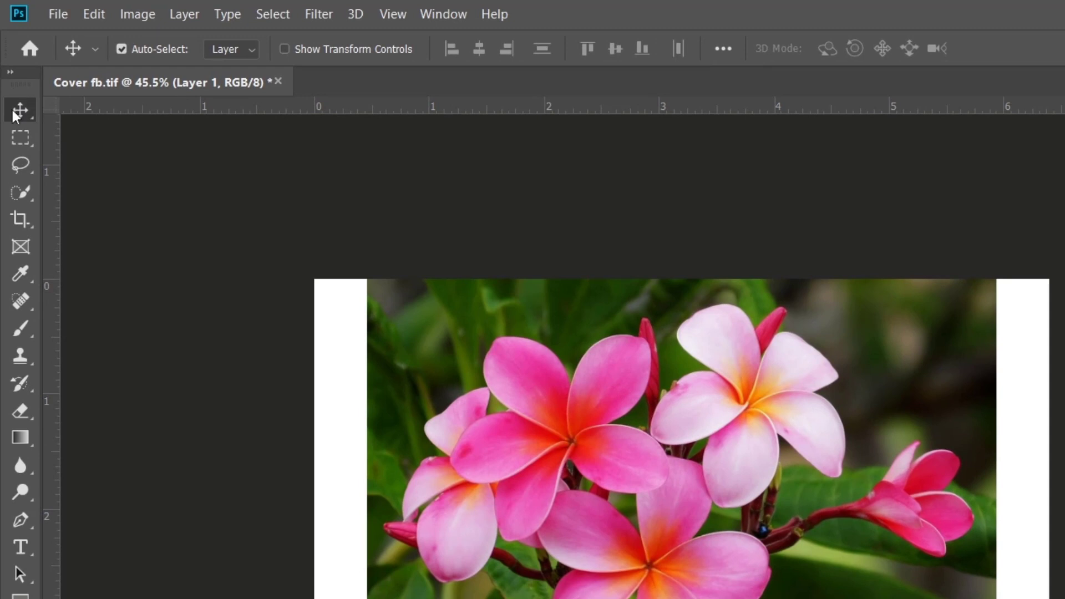
{"action": "mouse_move", "coordinate": [16, 115]}
{"action": "left_mouse_down"}
{"action": "mouse_move", "coordinate": [16, 132]}
{"action": "mouse_move", "coordinate": [2, 136]}
{"action": "left_mouse_up"}
{"action": "left_click_drag", "start_coordinate": [669, 496], "coordinate": [511, 312]}
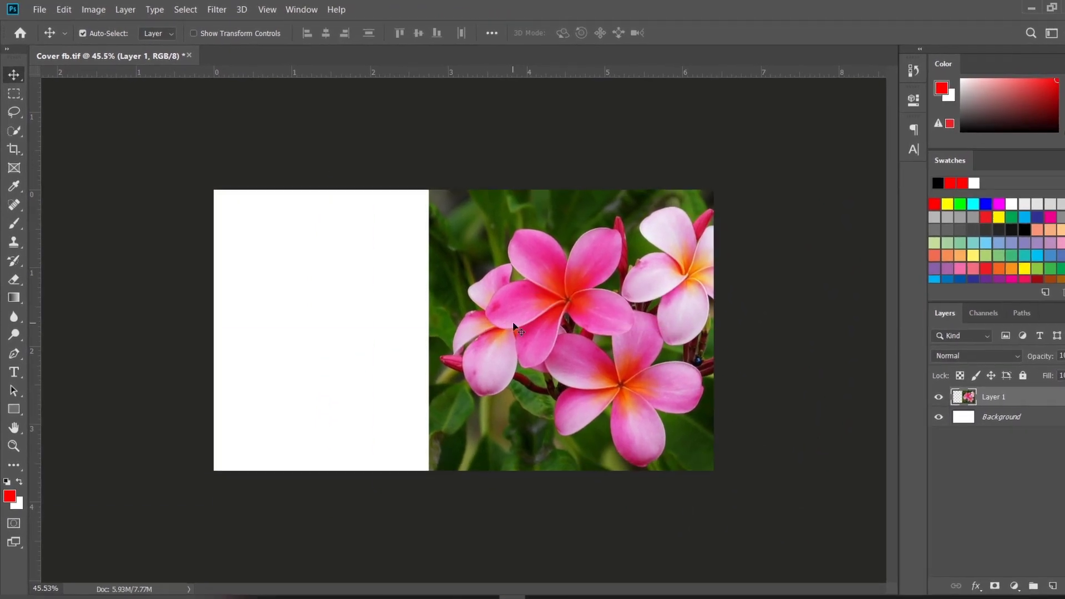
{"action": "left_click_drag", "start_coordinate": [510, 311], "coordinate": [518, 347]}
{"action": "left_click_drag", "start_coordinate": [646, 350], "coordinate": [615, 340]}
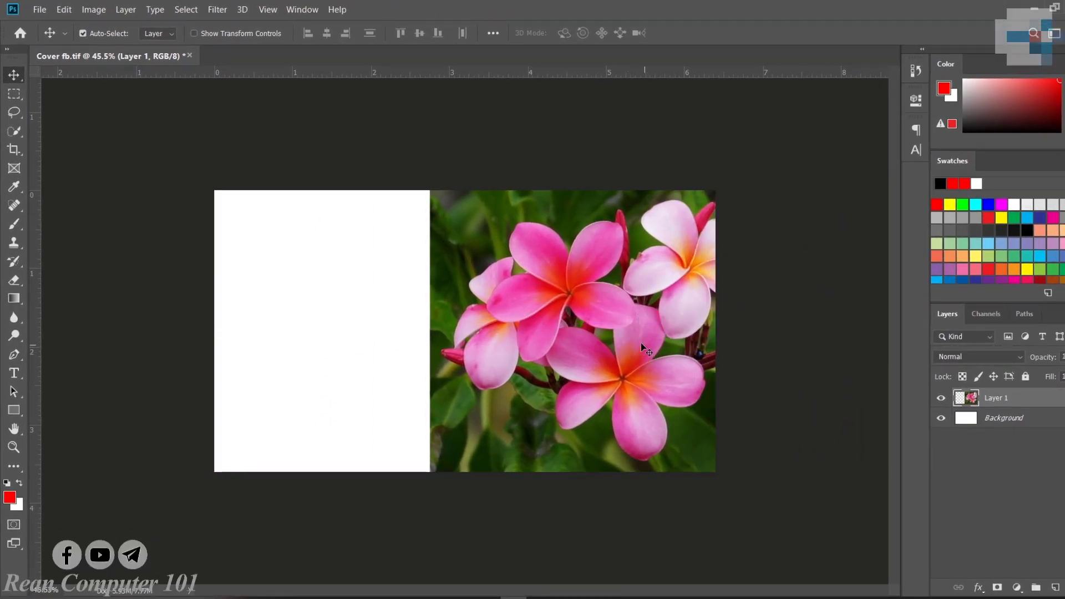
- Free-transform the flower photo, shrinking it by its corner handles toward about 58%
{"action": "key", "text": "ctrl+t"}
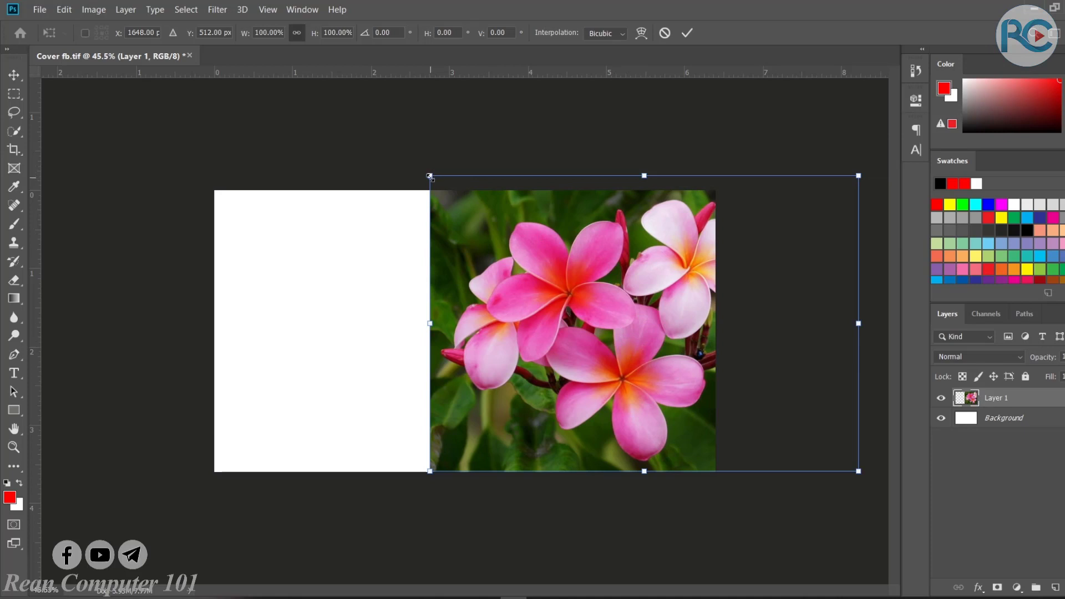
{"action": "left_click_drag", "start_coordinate": [429, 176], "coordinate": [595, 290]}
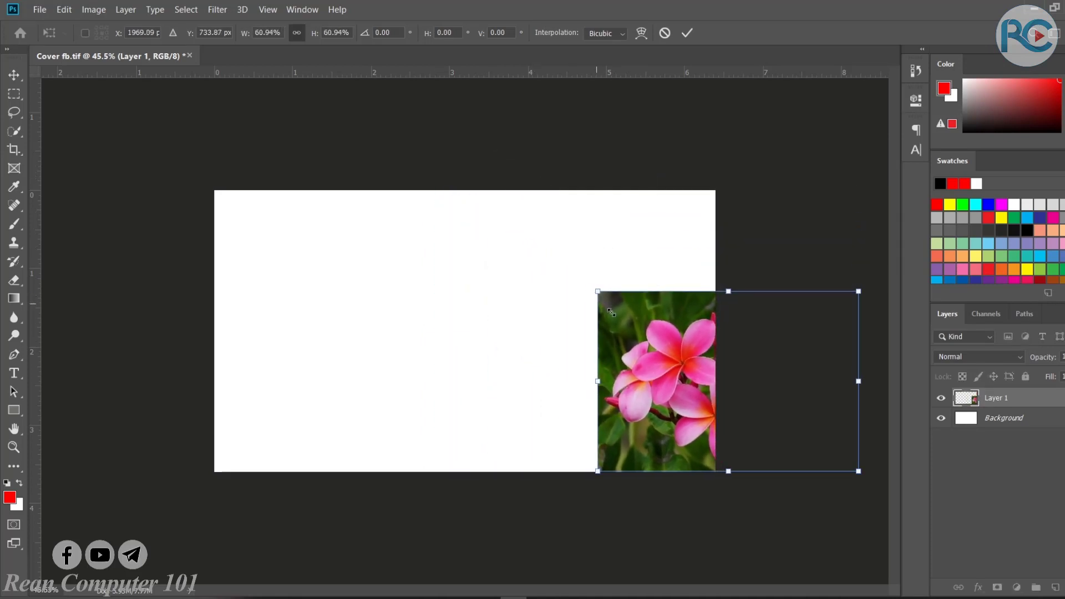
{"action": "left_click_drag", "start_coordinate": [665, 375], "coordinate": [528, 304]}
{"action": "left_click_drag", "start_coordinate": [464, 221], "coordinate": [522, 279]}
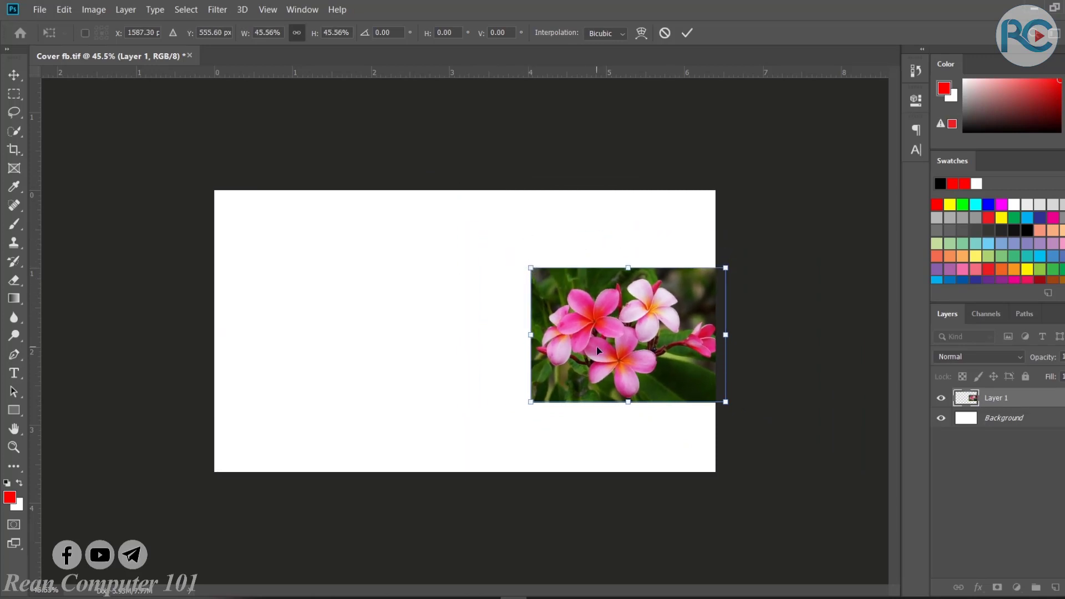
{"action": "left_click_drag", "start_coordinate": [598, 351], "coordinate": [521, 297]}
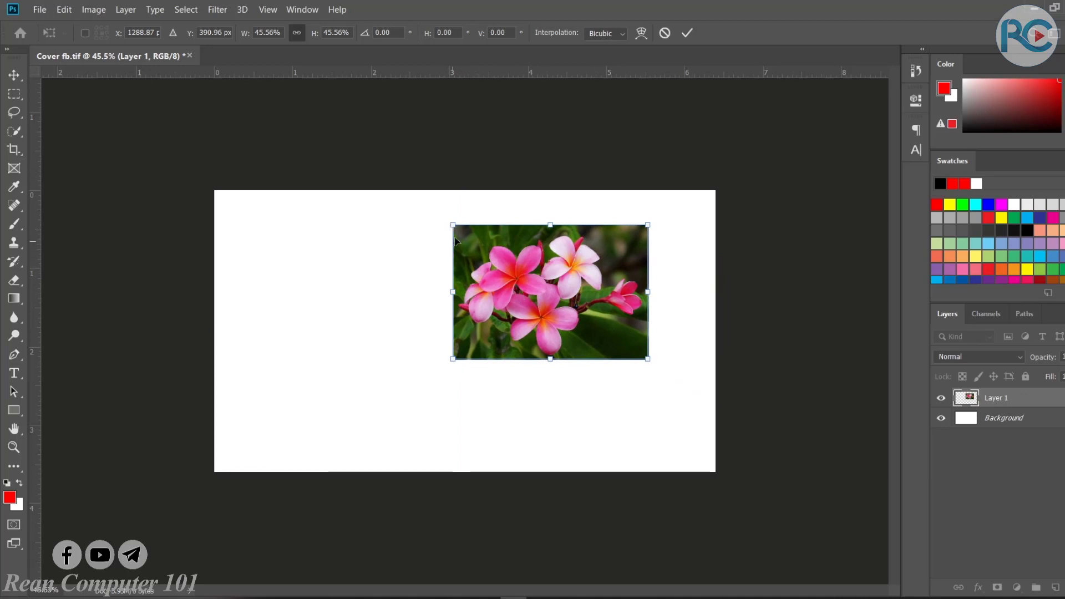
{"action": "left_click_drag", "start_coordinate": [453, 225], "coordinate": [481, 262]}
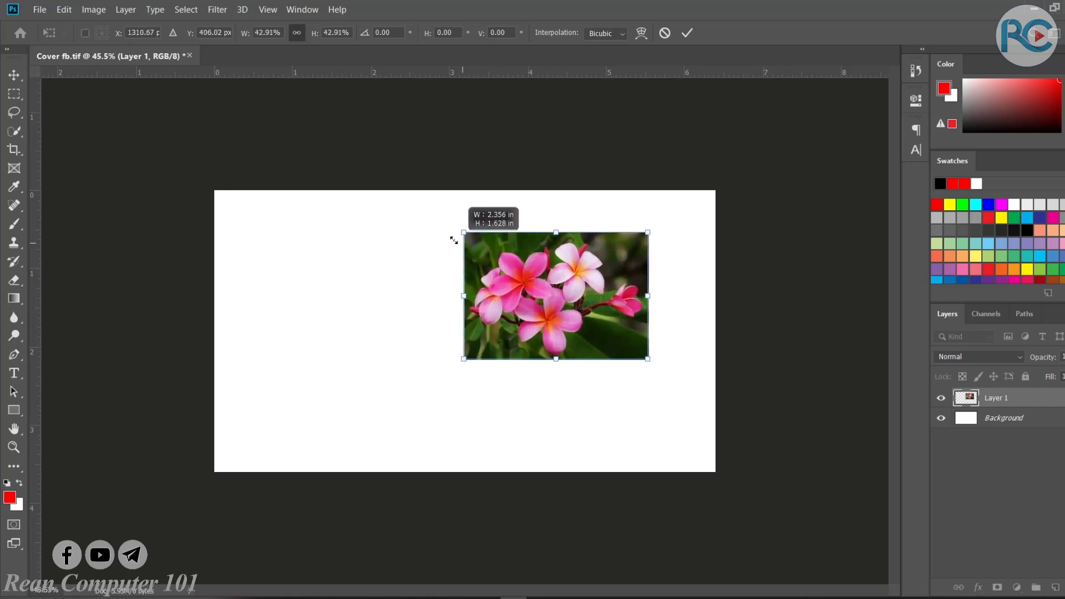
{"action": "left_click_drag", "start_coordinate": [481, 263], "coordinate": [442, 218]}
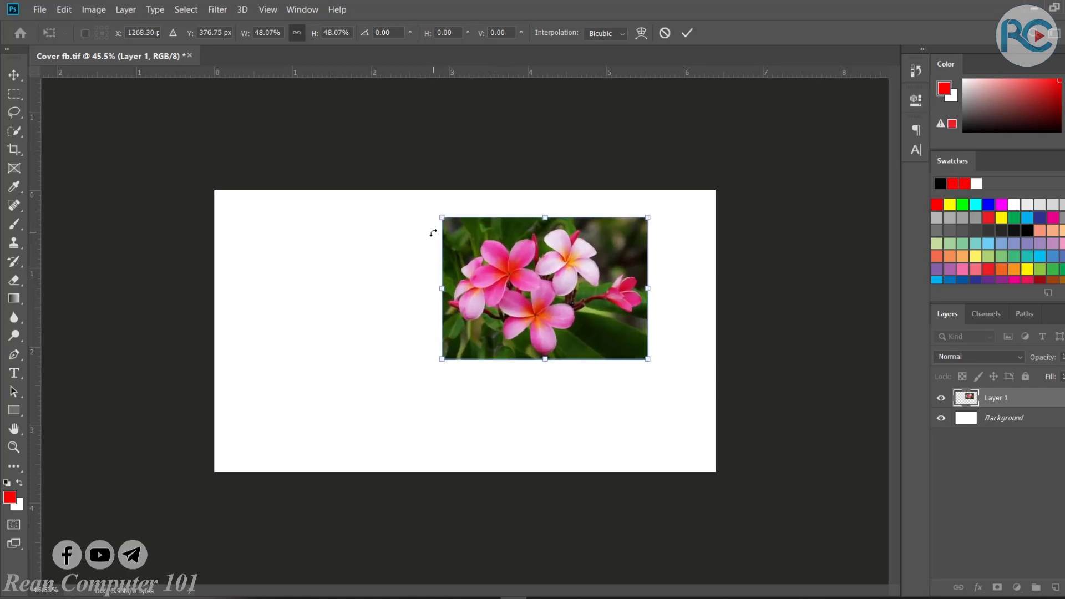
- Fit the photo at 57.64% into the canvas's top-left corner and commit the transform
{"action": "left_click_drag", "start_coordinate": [575, 309], "coordinate": [495, 307]}
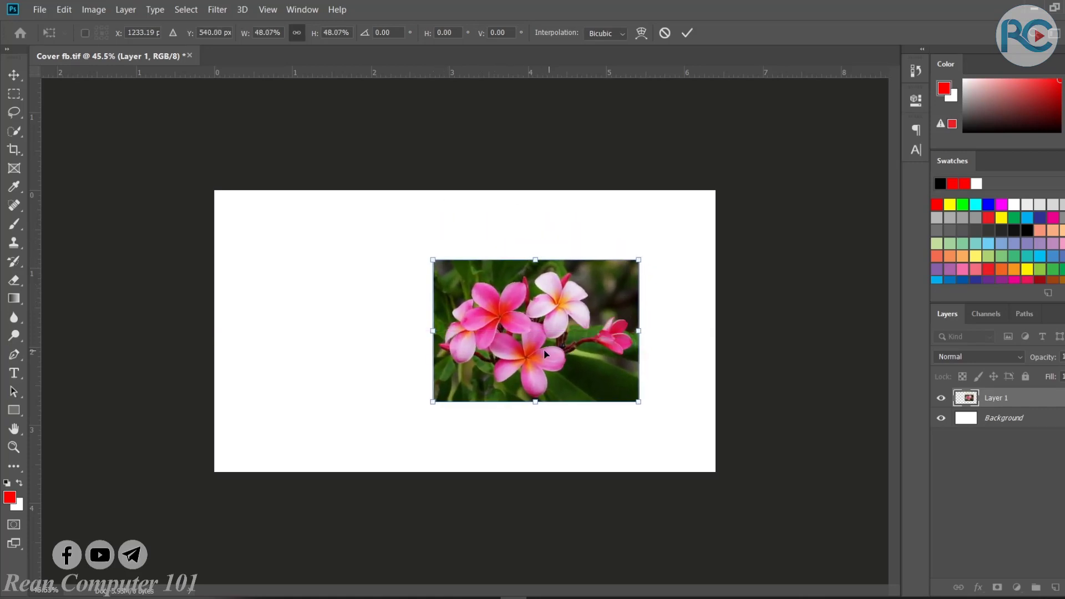
{"action": "left_click_drag", "start_coordinate": [575, 354], "coordinate": [644, 440]}
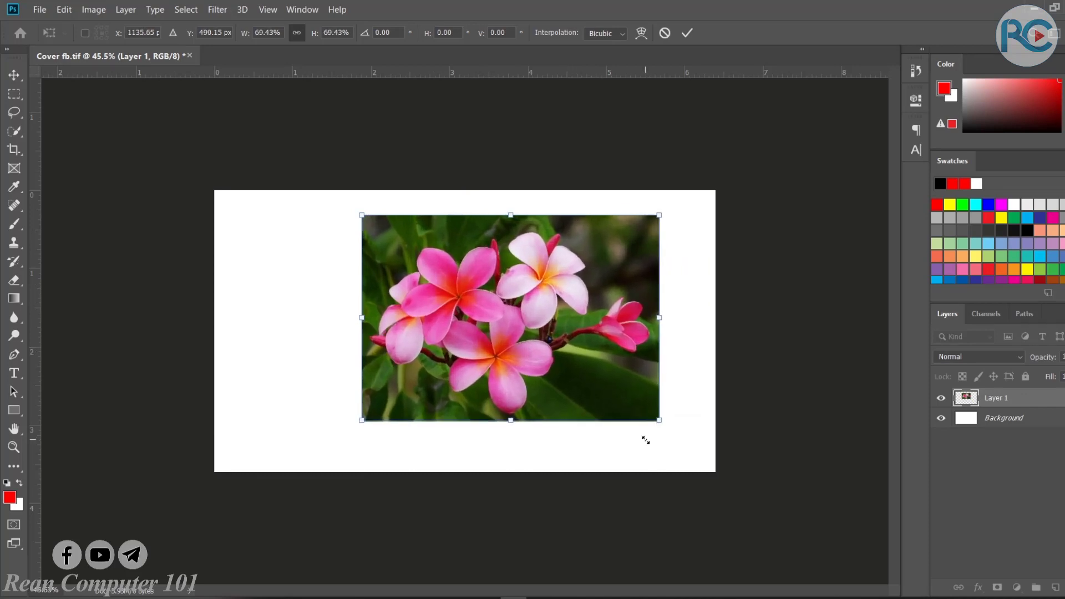
{"action": "left_click_drag", "start_coordinate": [599, 337], "coordinate": [506, 308]}
{"action": "left_click_drag", "start_coordinate": [565, 398], "coordinate": [515, 360]}
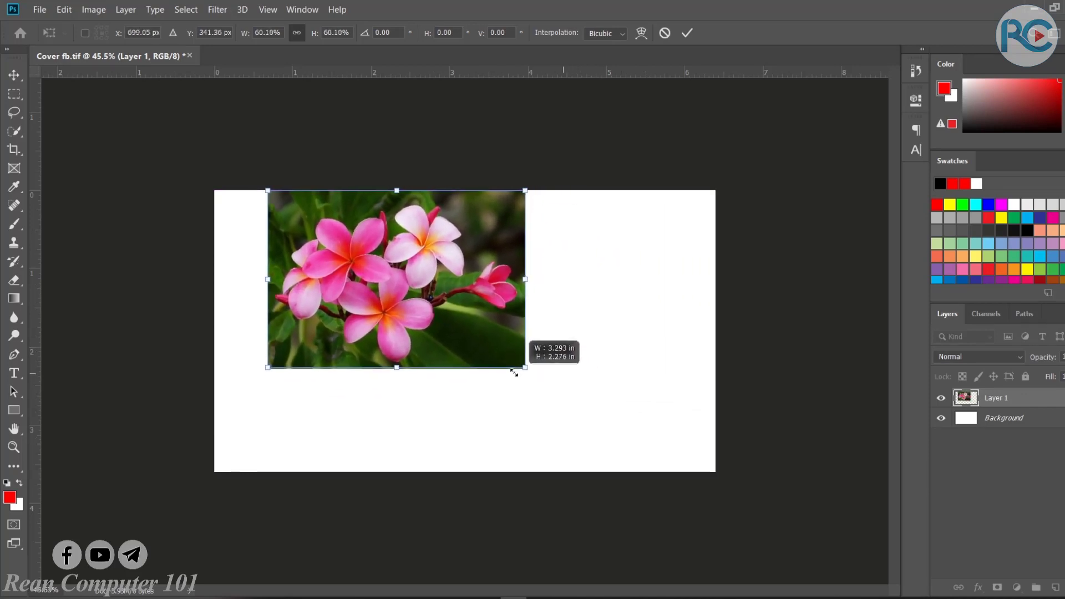
{"action": "left_click_drag", "start_coordinate": [445, 318], "coordinate": [392, 318]}
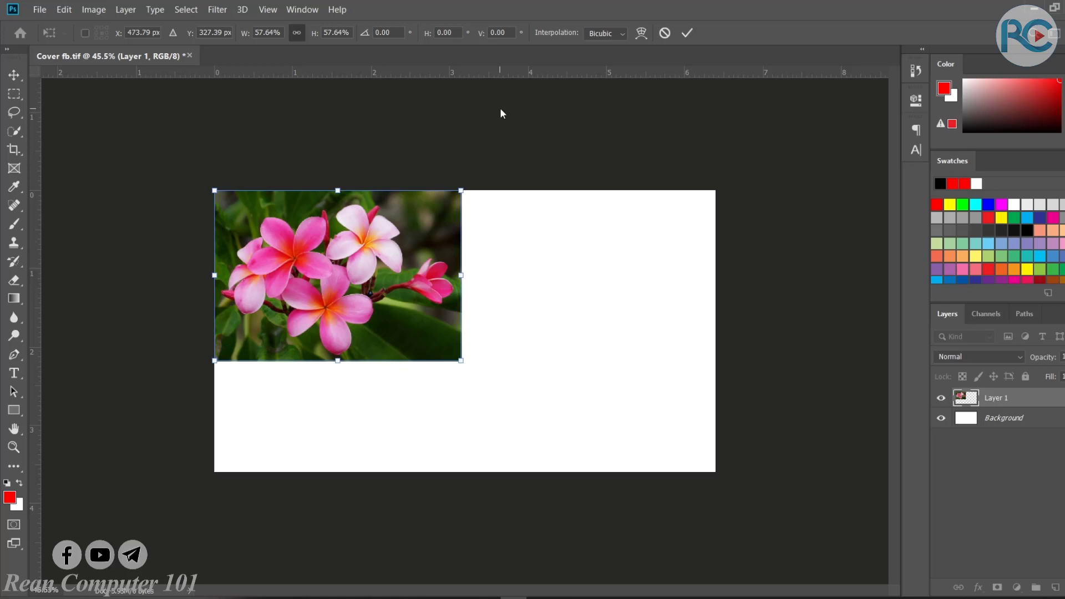
{"action": "left_click", "coordinate": [686, 33]}
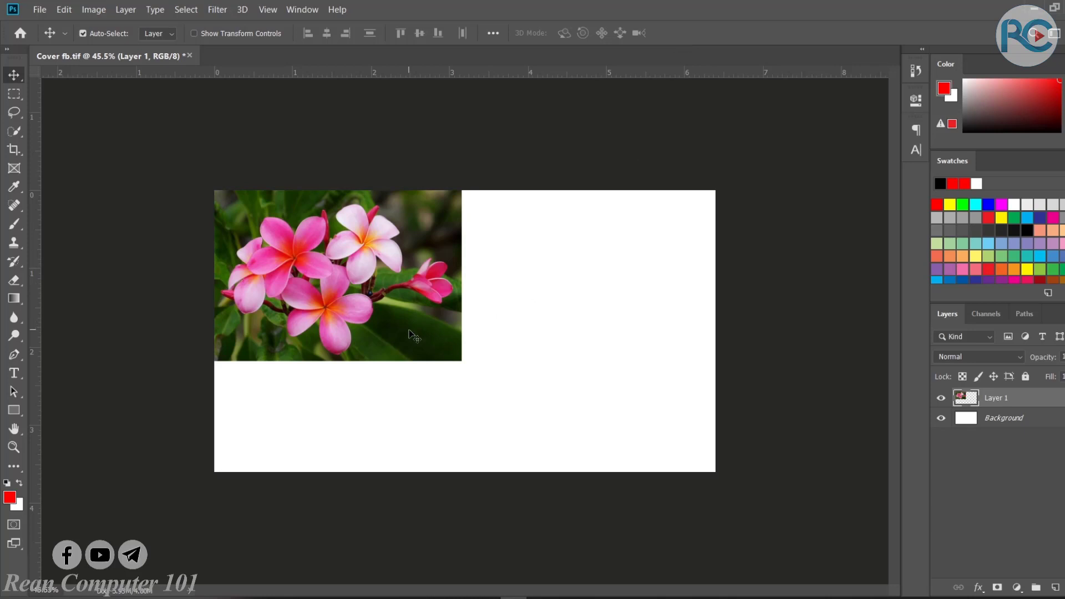
- Deselect, then reselect the flower photo layer on the canvas
{"action": "left_click_drag", "start_coordinate": [444, 366], "coordinate": [557, 304]}
{"action": "left_click", "coordinate": [588, 294]}
{"action": "left_click_drag", "start_coordinate": [388, 391], "coordinate": [564, 345]}
{"action": "left_click", "coordinate": [592, 321]}
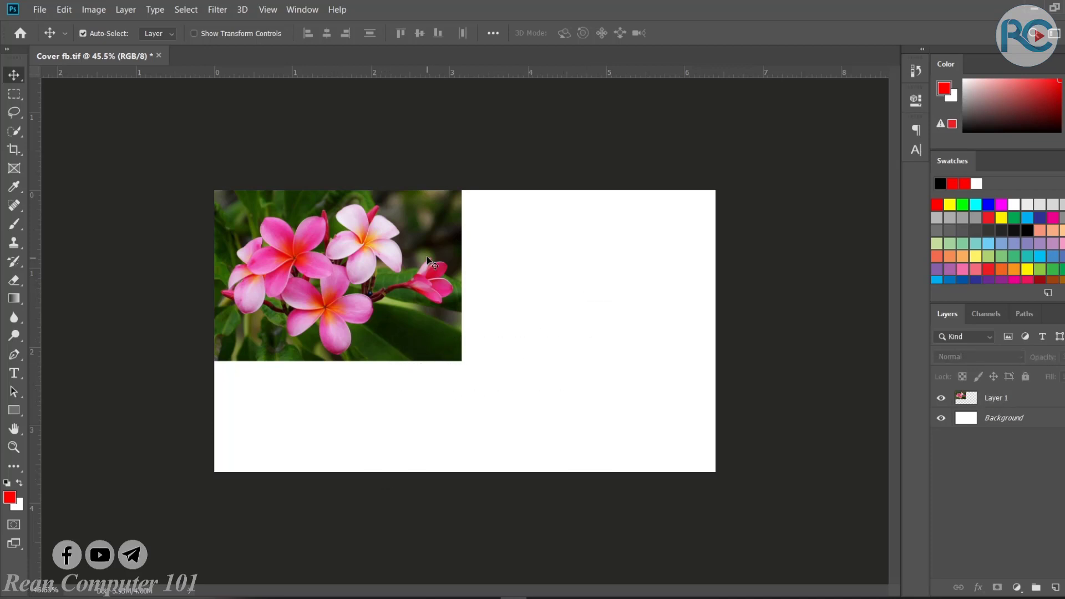
{"action": "left_click_drag", "start_coordinate": [427, 256], "coordinate": [427, 257]}
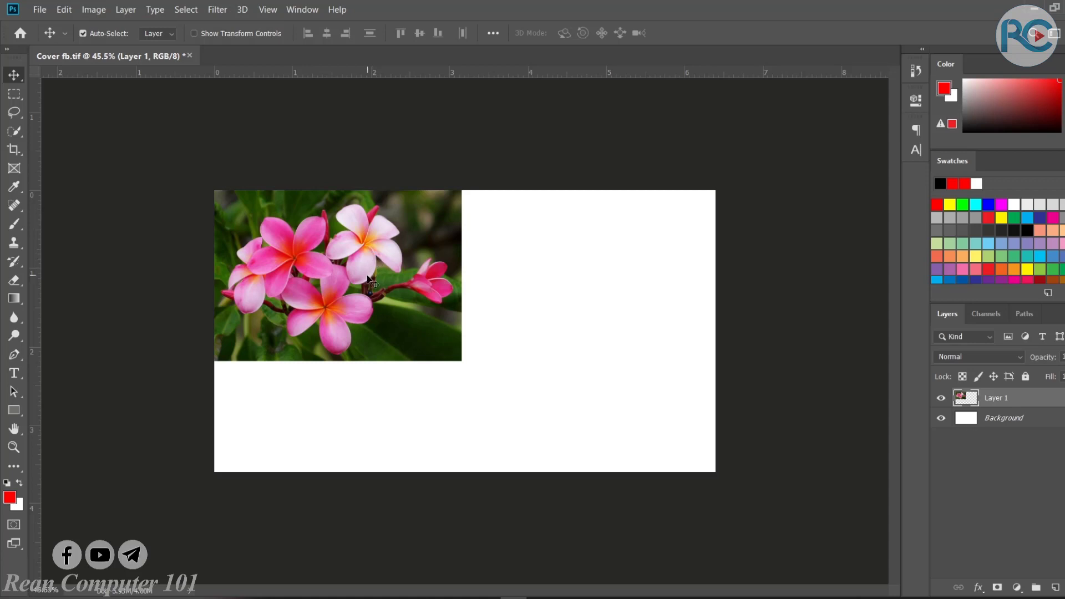
- Alt-drag a copy of the flower photo beside the original at the top, then select both
{"action": "key", "text": "alt"}
{"action": "mouse_move", "coordinate": [397, 292]}
{"action": "left_mouse_down"}
{"action": "mouse_move", "coordinate": [405, 317]}
{"action": "mouse_move", "coordinate": [644, 369]}
{"action": "left_mouse_up"}
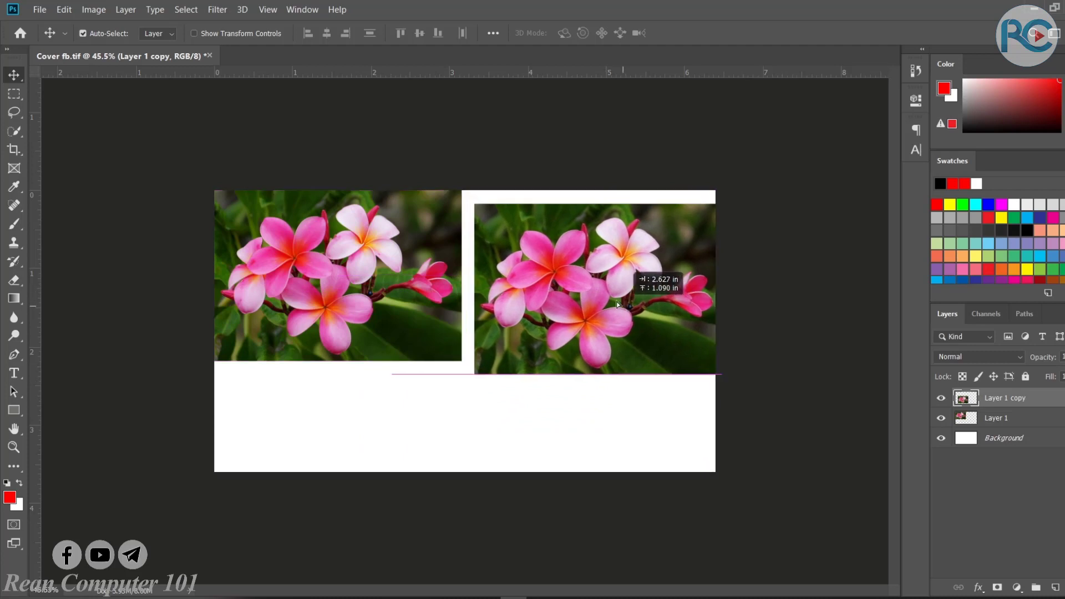
{"action": "left_click_drag", "start_coordinate": [643, 369], "coordinate": [610, 299]}
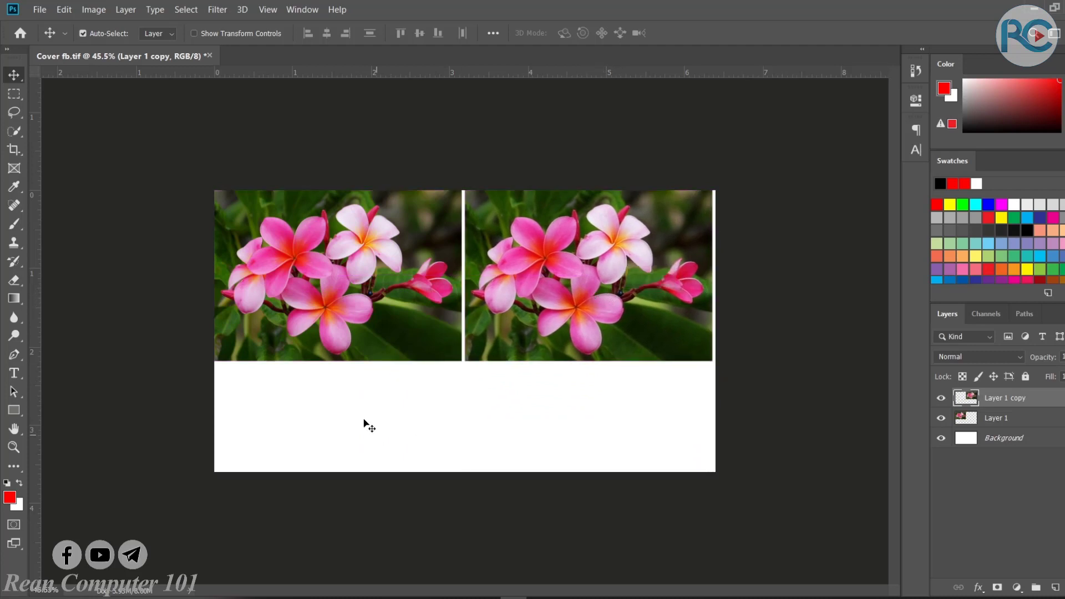
{"action": "left_click_drag", "start_coordinate": [387, 409], "coordinate": [575, 306]}
{"action": "left_click", "coordinate": [427, 484]}
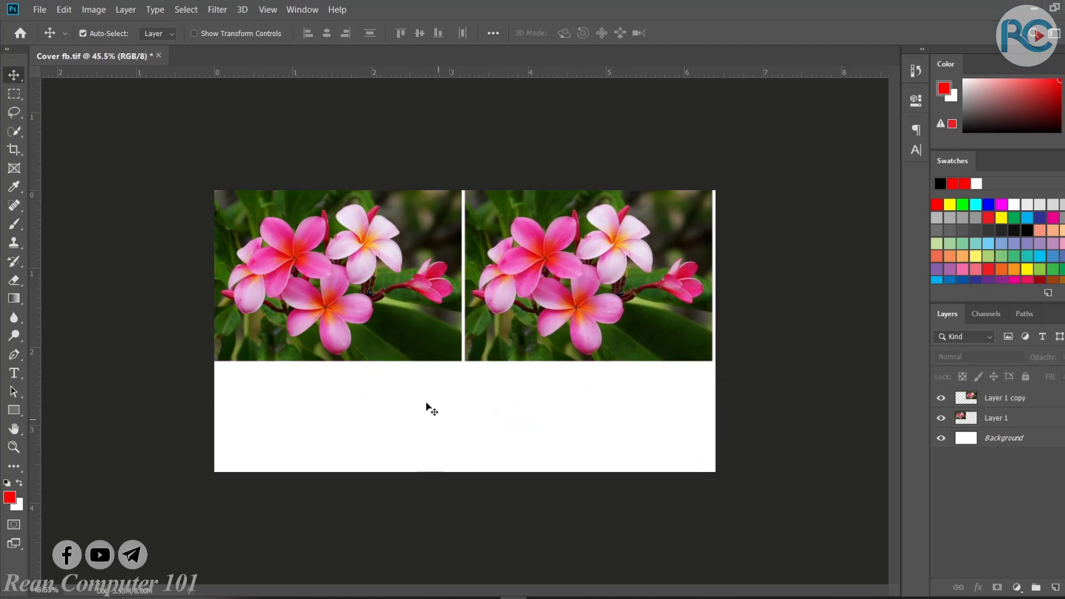
{"action": "left_click_drag", "start_coordinate": [300, 395], "coordinate": [535, 313]}
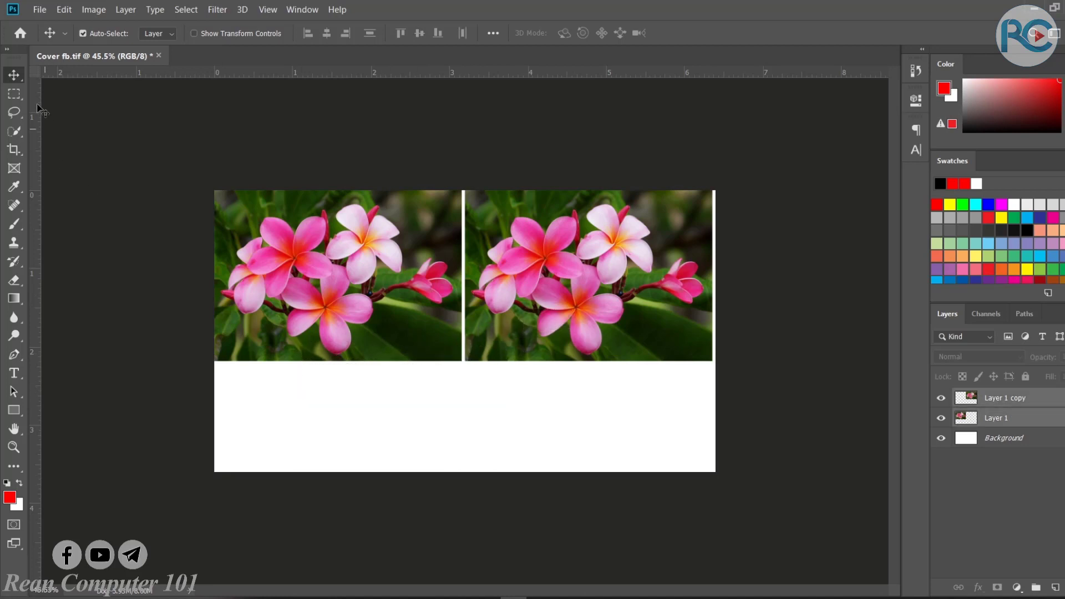
- Scale both flower photos together to 61.33% and settle them side by side at the top-left
{"action": "left_click_drag", "start_coordinate": [350, 386], "coordinate": [613, 301]}
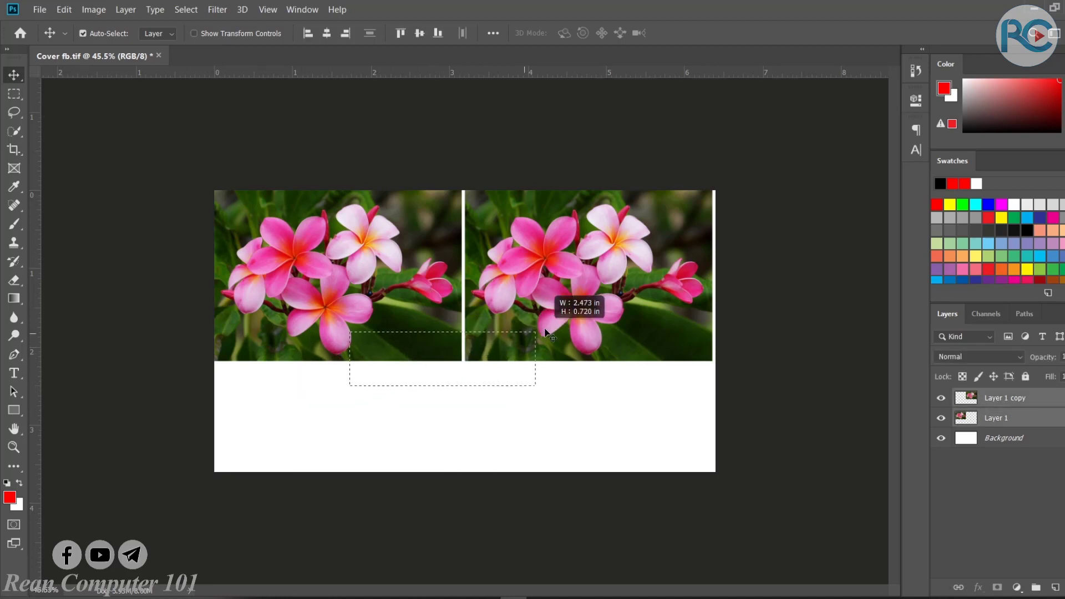
{"action": "left_click_drag", "start_coordinate": [500, 292], "coordinate": [500, 328]}
{"action": "key", "text": "ctrl"}
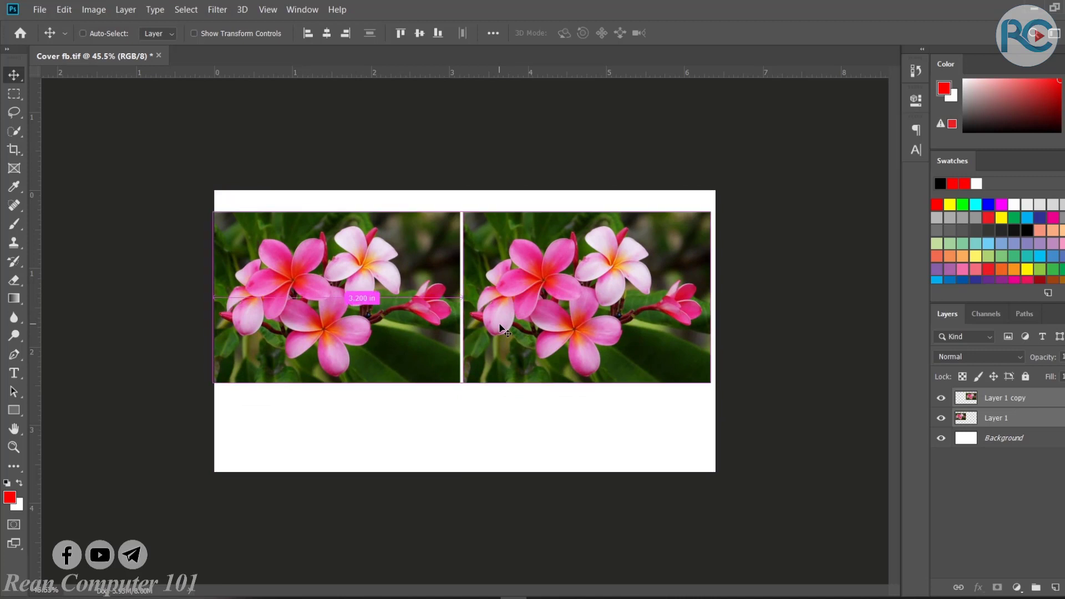
{"action": "key", "text": "ctrl+t"}
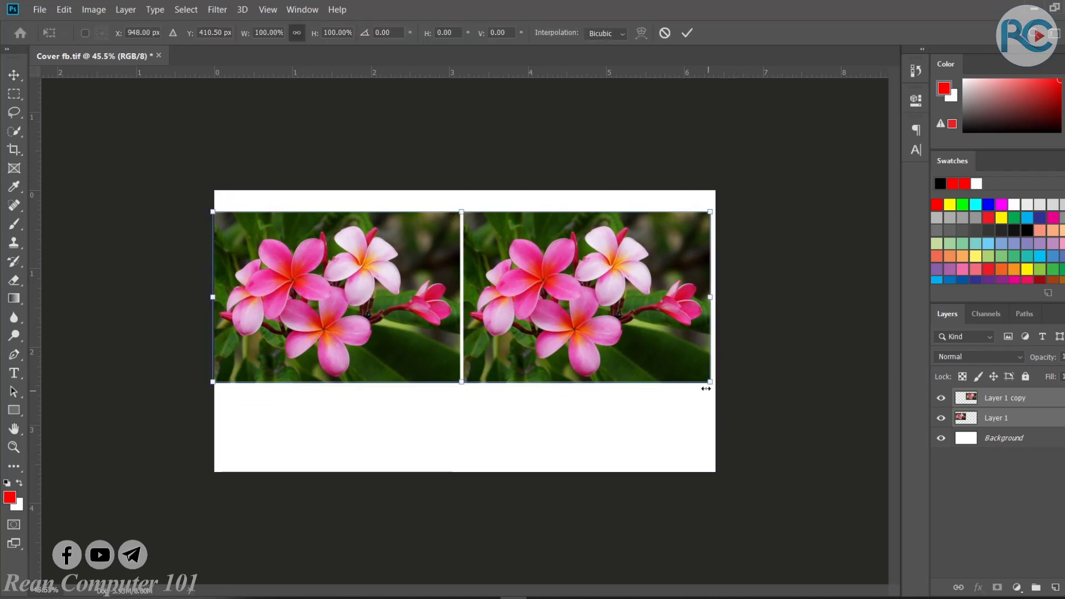
{"action": "left_click_drag", "start_coordinate": [710, 385], "coordinate": [483, 303]}
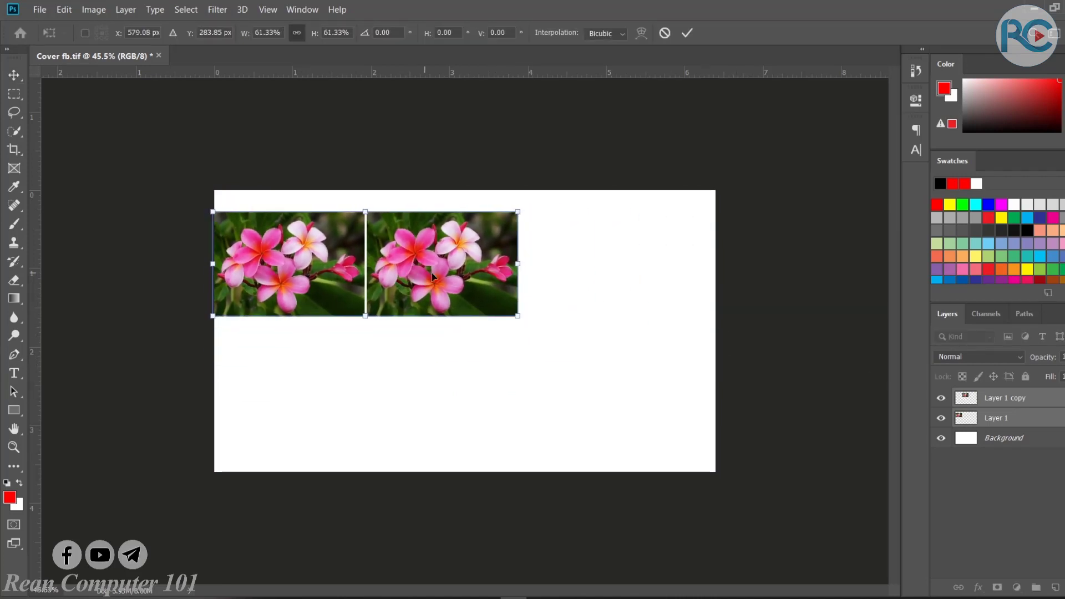
{"action": "left_click_drag", "start_coordinate": [433, 276], "coordinate": [436, 259]}
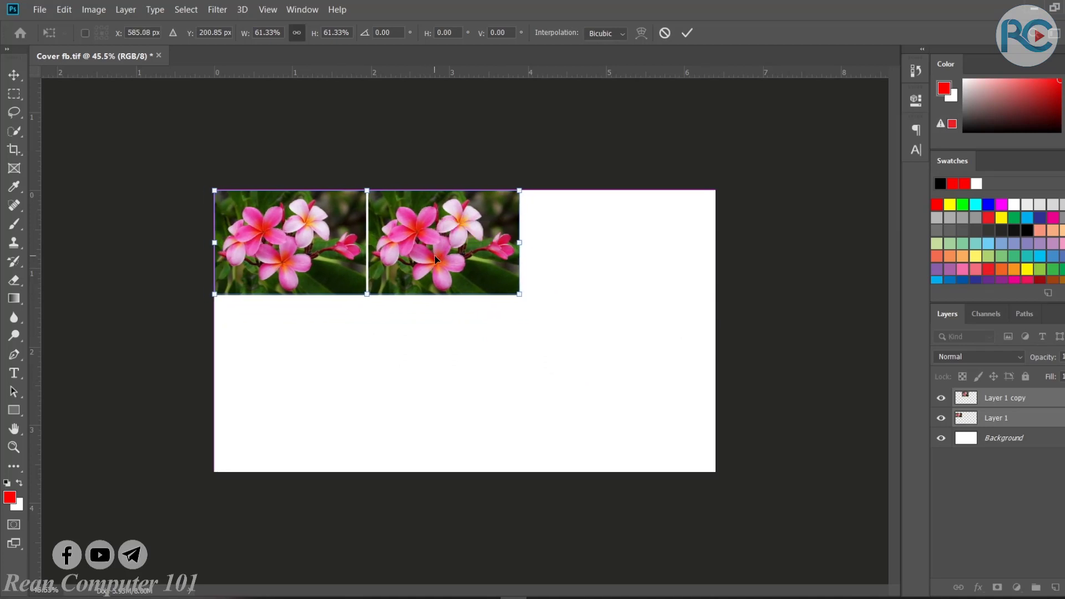
{"action": "key", "text": "Return"}
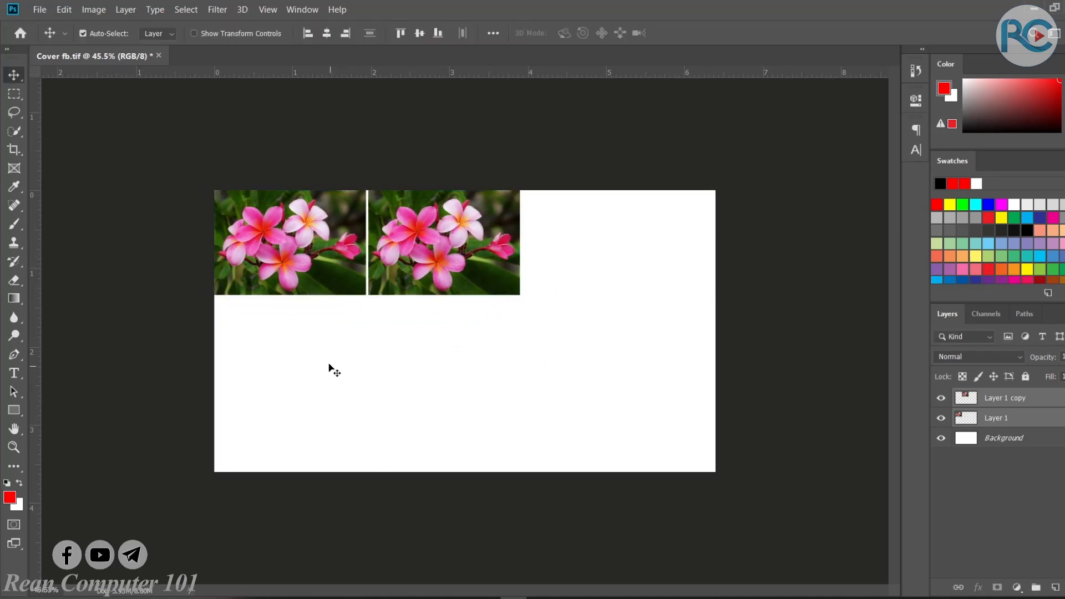
{"action": "left_click_drag", "start_coordinate": [416, 264], "coordinate": [417, 270]}
{"action": "left_click", "coordinate": [392, 399]}
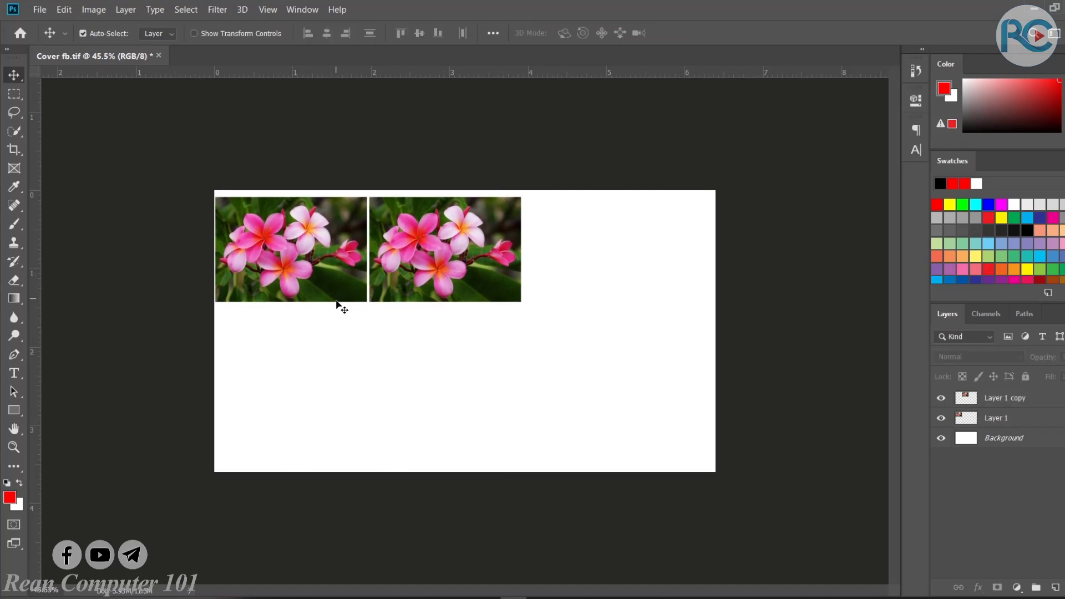
{"action": "left_click", "coordinate": [336, 301]}
{"action": "left_click", "coordinate": [374, 367]}
{"action": "left_click", "coordinate": [461, 269]}
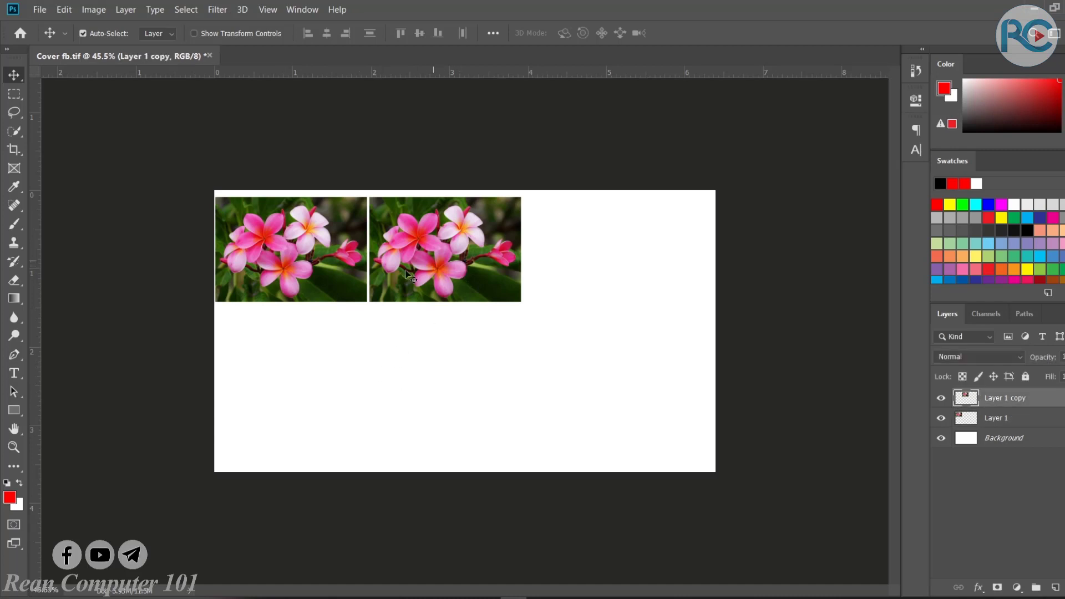
{"action": "left_click", "coordinate": [290, 280]}
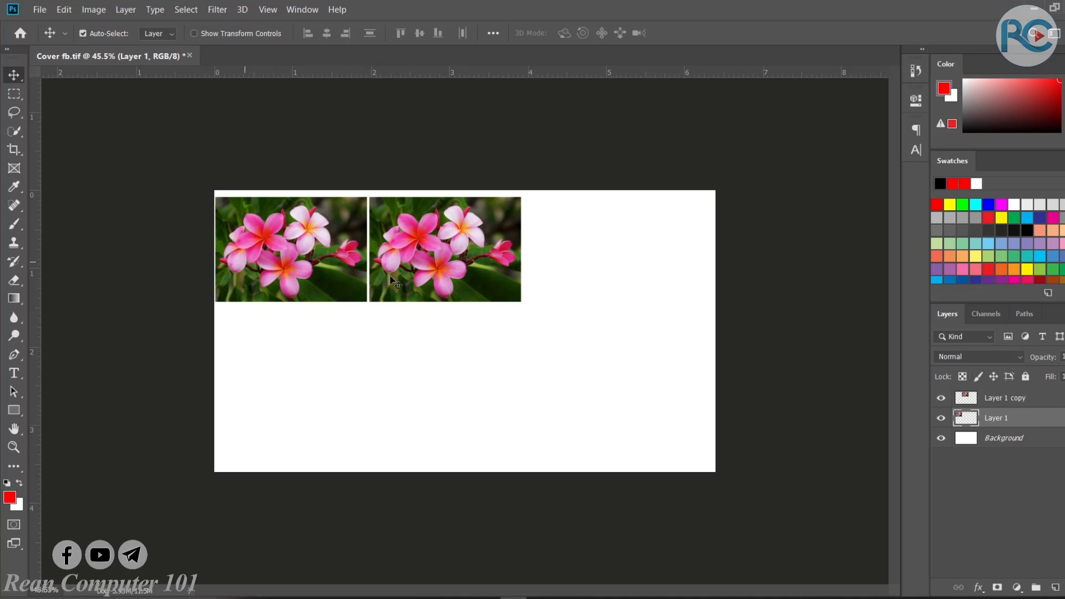
{"action": "left_click", "coordinate": [472, 267]}
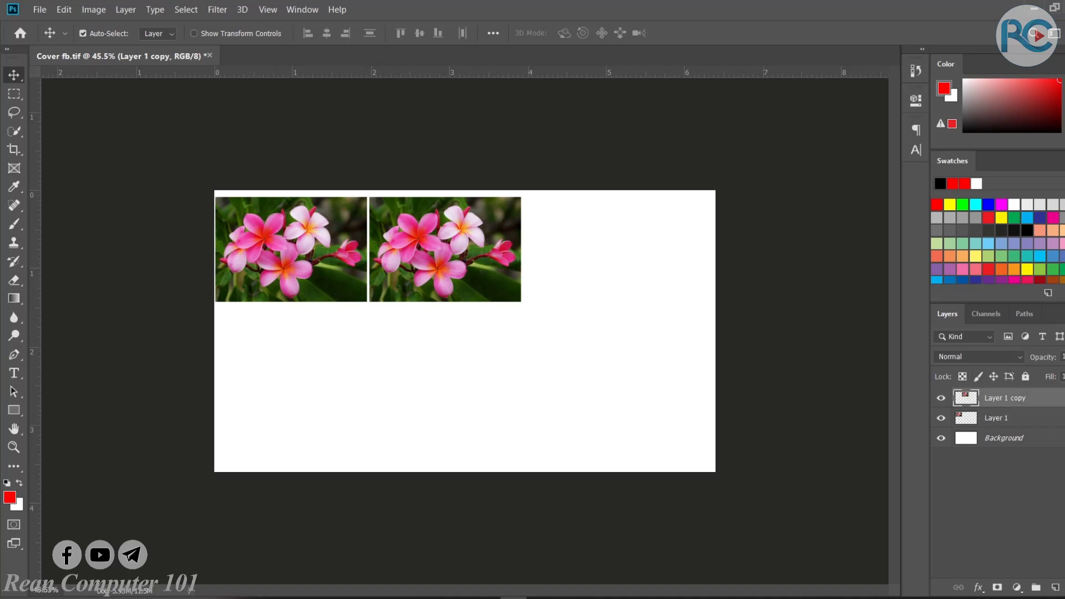
{"action": "left_click", "coordinate": [288, 268]}
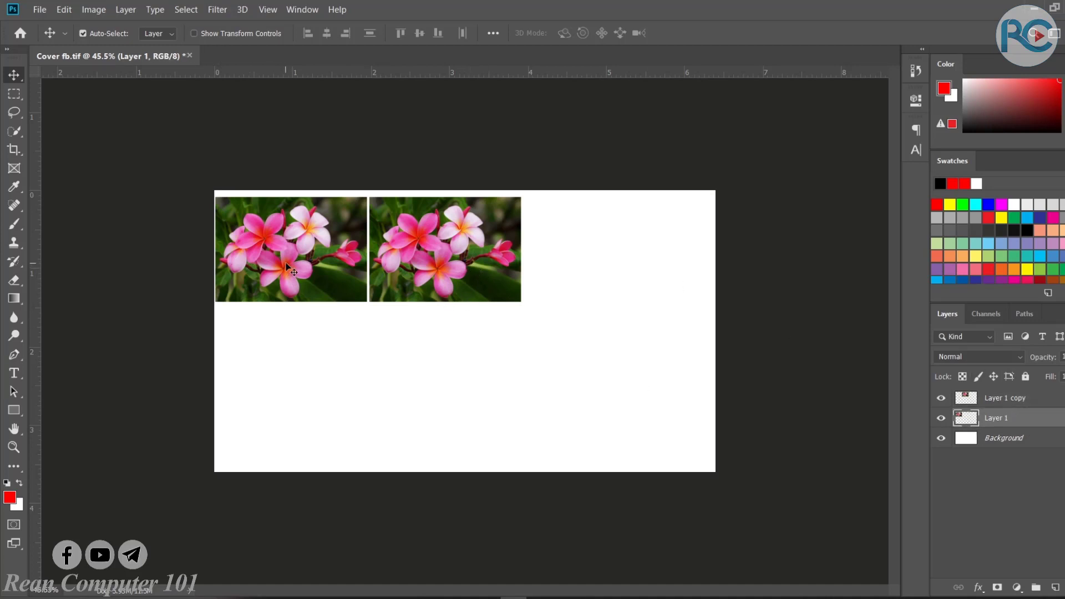
{"action": "left_click", "coordinate": [332, 344]}
{"action": "left_click", "coordinate": [487, 265]}
{"action": "left_click", "coordinate": [337, 273]}
{"action": "left_click", "coordinate": [400, 320]}
{"action": "left_click", "coordinate": [410, 245]}
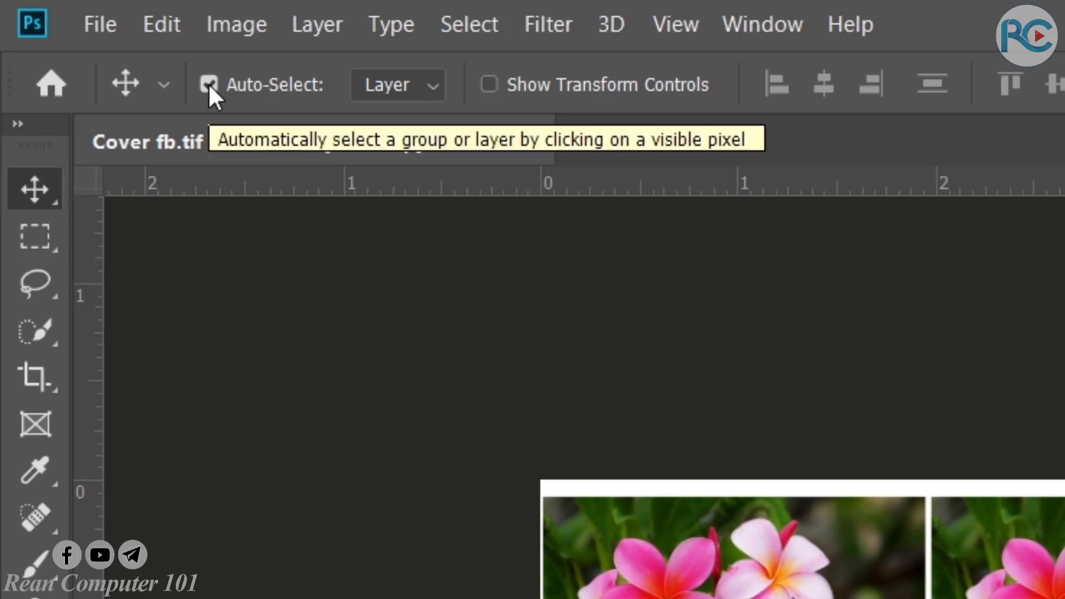
- Turn off Auto-Select, test-move Layer 1 and Layer 1 copy individually, then undo both moves
{"action": "left_click", "coordinate": [209, 84]}
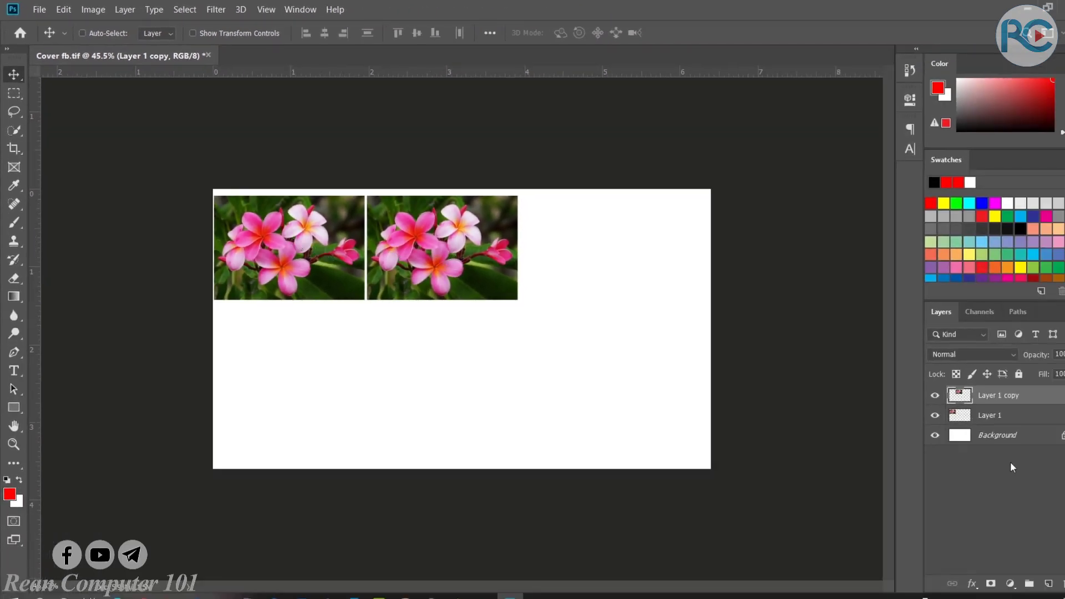
{"action": "left_click", "coordinate": [1020, 421]}
{"action": "mouse_move", "coordinate": [486, 263]}
{"action": "left_mouse_down"}
{"action": "mouse_move", "coordinate": [509, 307]}
{"action": "mouse_move", "coordinate": [498, 386]}
{"action": "left_mouse_up"}
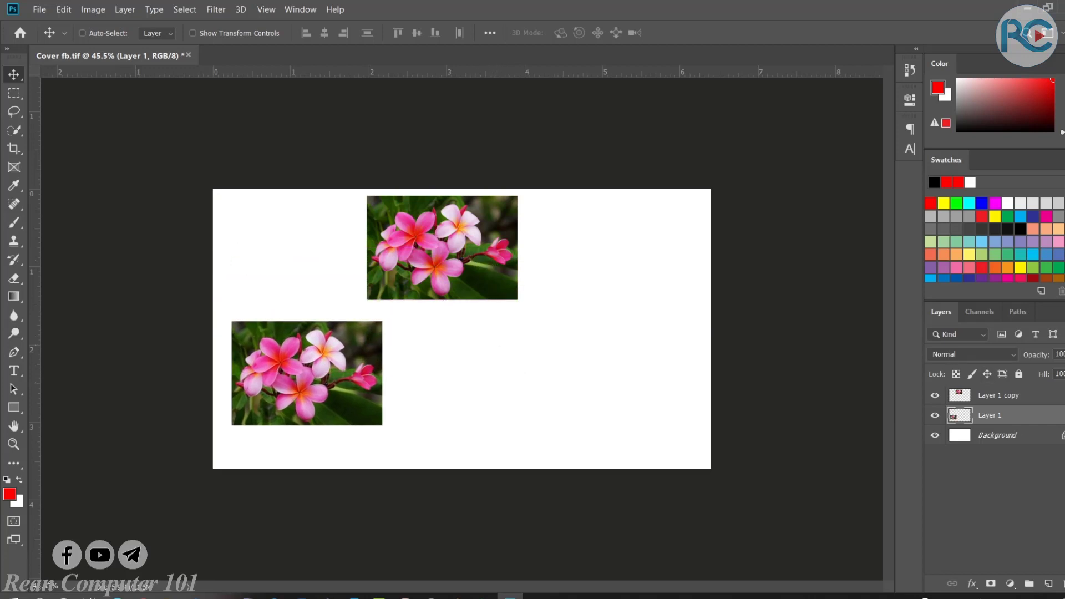
{"action": "left_click", "coordinate": [1061, 396]}
{"action": "left_click_drag", "start_coordinate": [472, 254], "coordinate": [463, 346]}
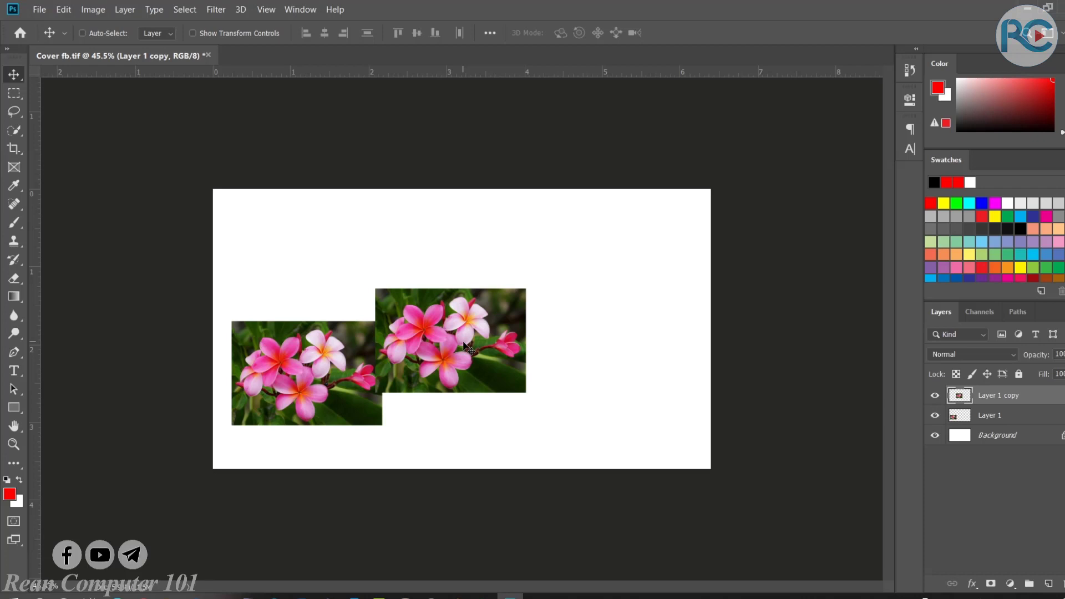
{"action": "key", "text": "ctrl+z"}
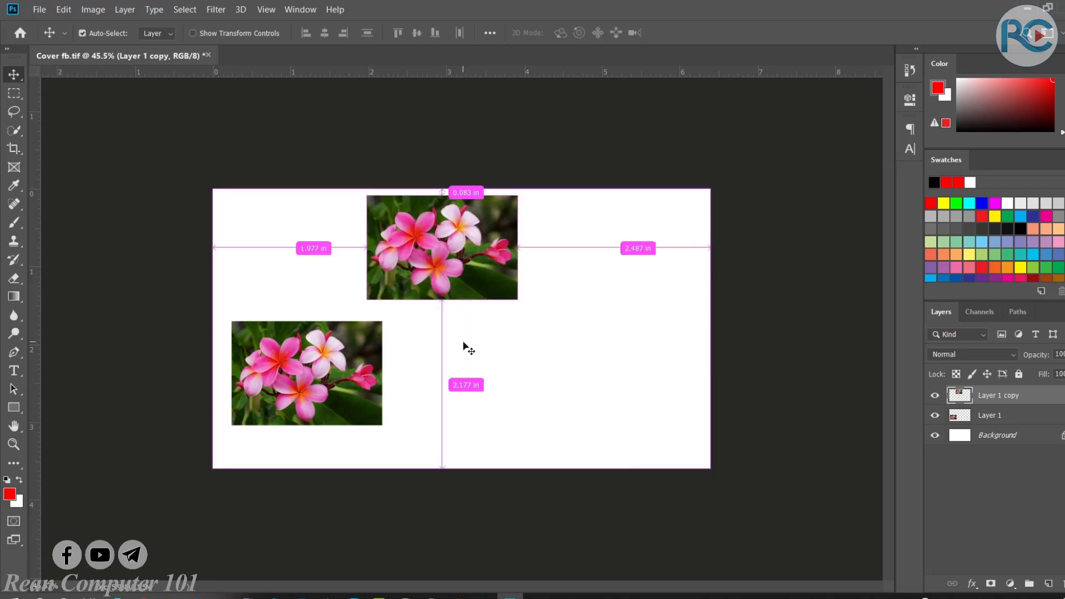
{"action": "key", "text": "ctrl+z"}
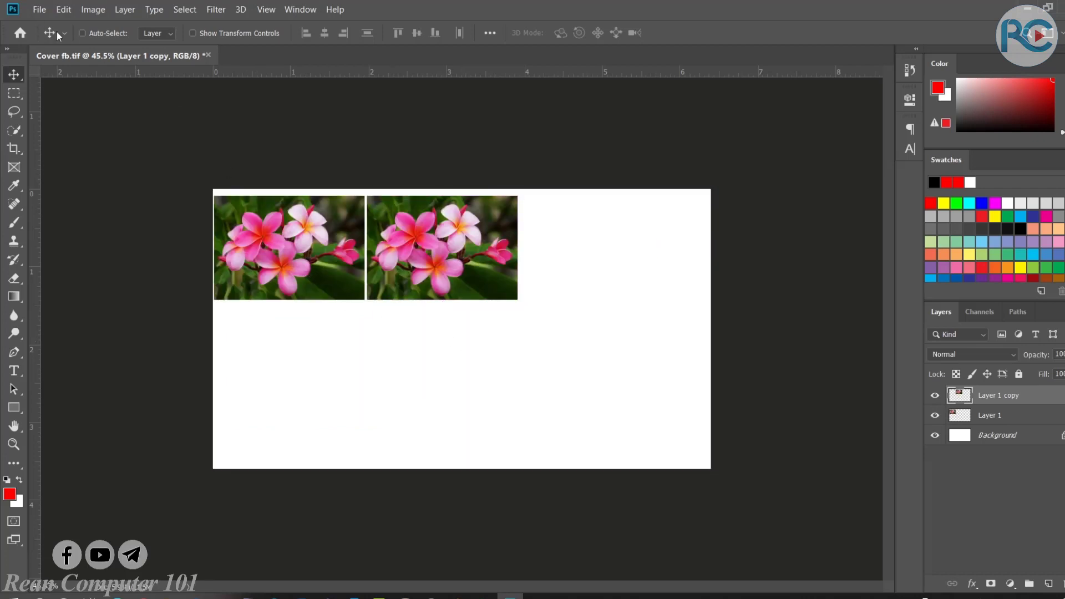
- Re-enable Auto-Select, marquee-select both flower photos, nudge them, then deselect
{"action": "left_click", "coordinate": [83, 34]}
{"action": "left_click", "coordinate": [297, 356]}
{"action": "left_click_drag", "start_coordinate": [294, 341], "coordinate": [541, 205]}
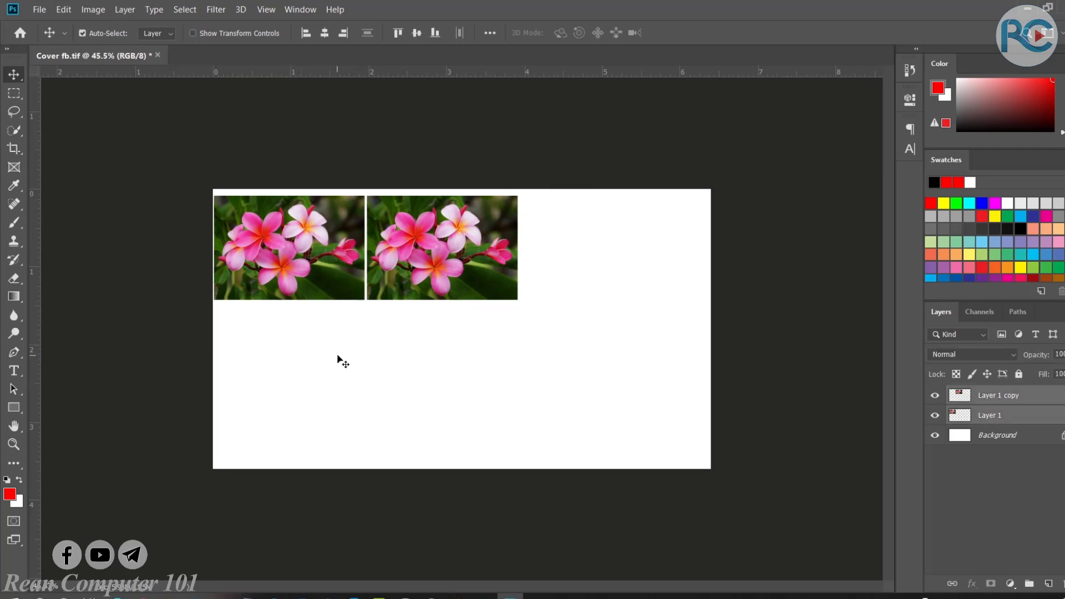
{"action": "left_click_drag", "start_coordinate": [338, 355], "coordinate": [471, 267]}
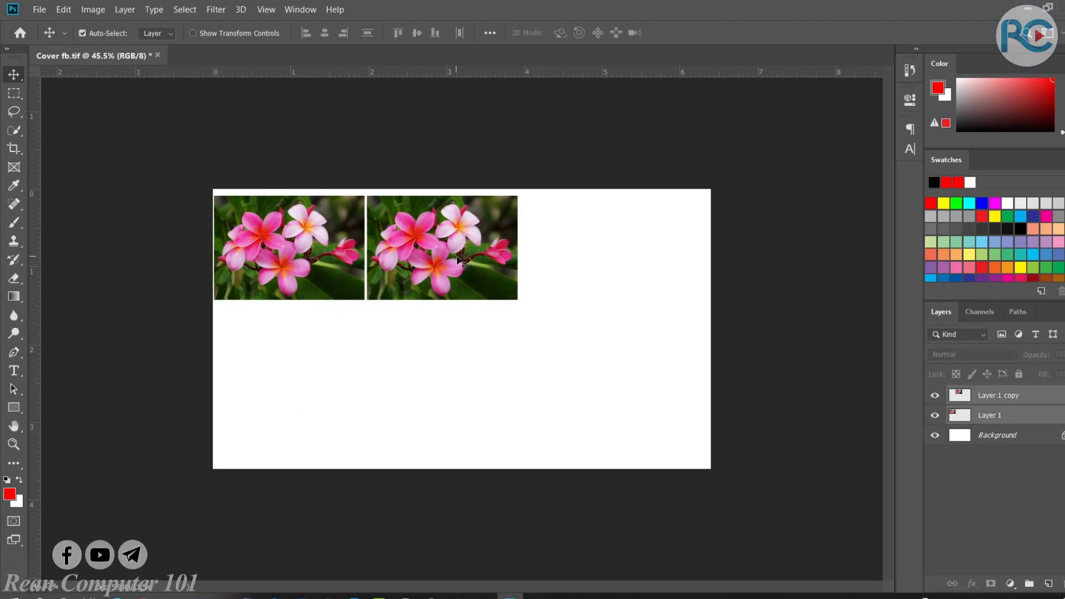
{"action": "mouse_move", "coordinate": [454, 218]}
{"action": "left_mouse_down"}
{"action": "mouse_move", "coordinate": [455, 283]}
{"action": "mouse_move", "coordinate": [456, 219]}
{"action": "left_mouse_up"}
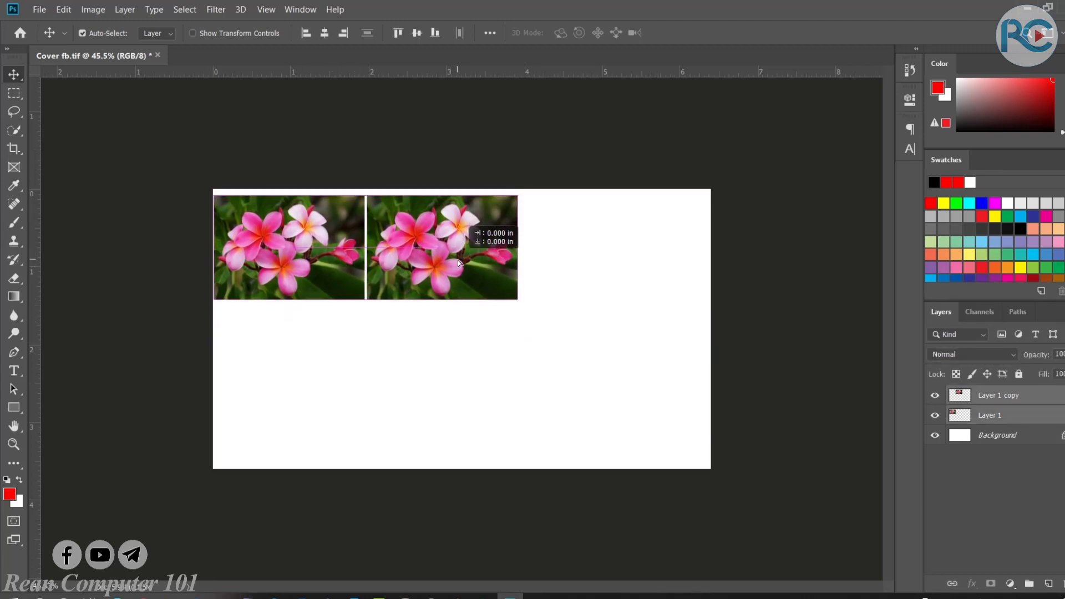
{"action": "left_click", "coordinate": [400, 375]}
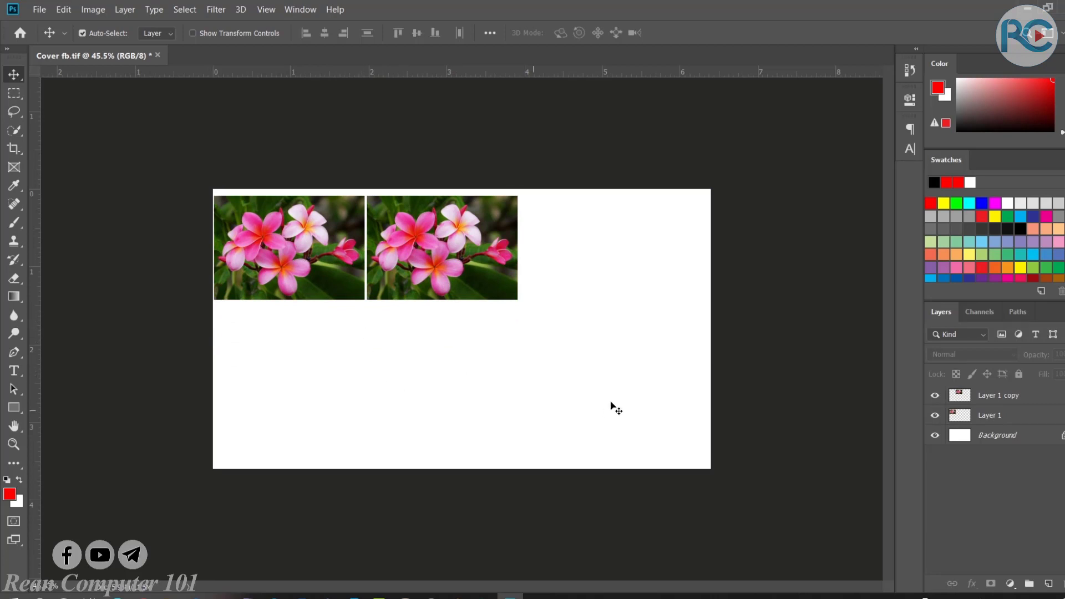
- Select Layer 1 and Layer 1 copy in the Layers panel and duplicate them as copies 2 and 3
{"action": "left_click", "coordinate": [1019, 402]}
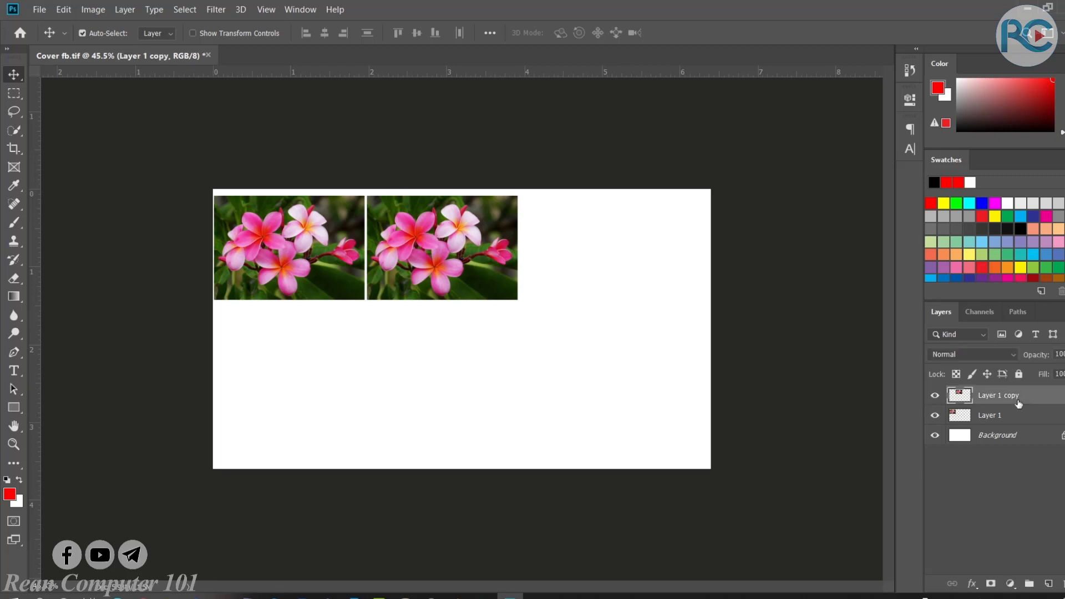
{"action": "left_click", "coordinate": [1010, 414]}
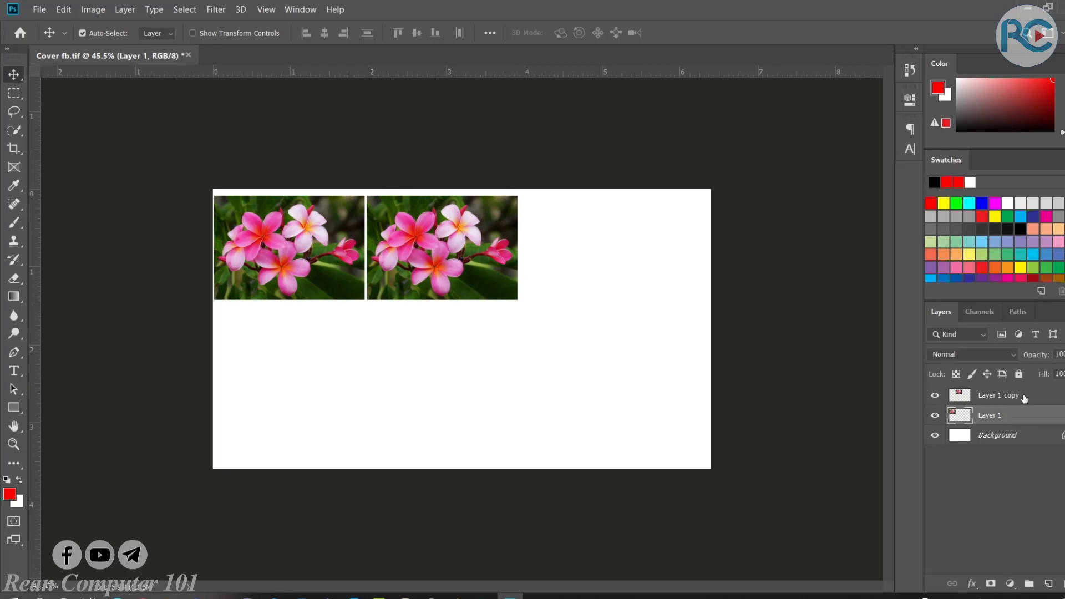
{"action": "left_click", "coordinate": [1024, 397]}
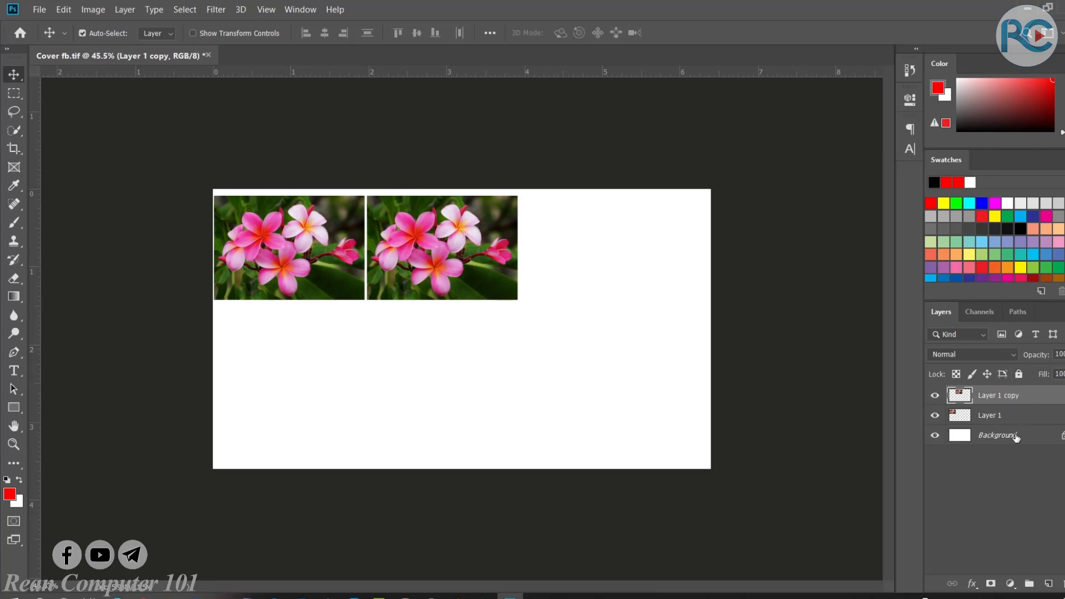
{"action": "left_click", "coordinate": [1047, 416], "text": "shift"}
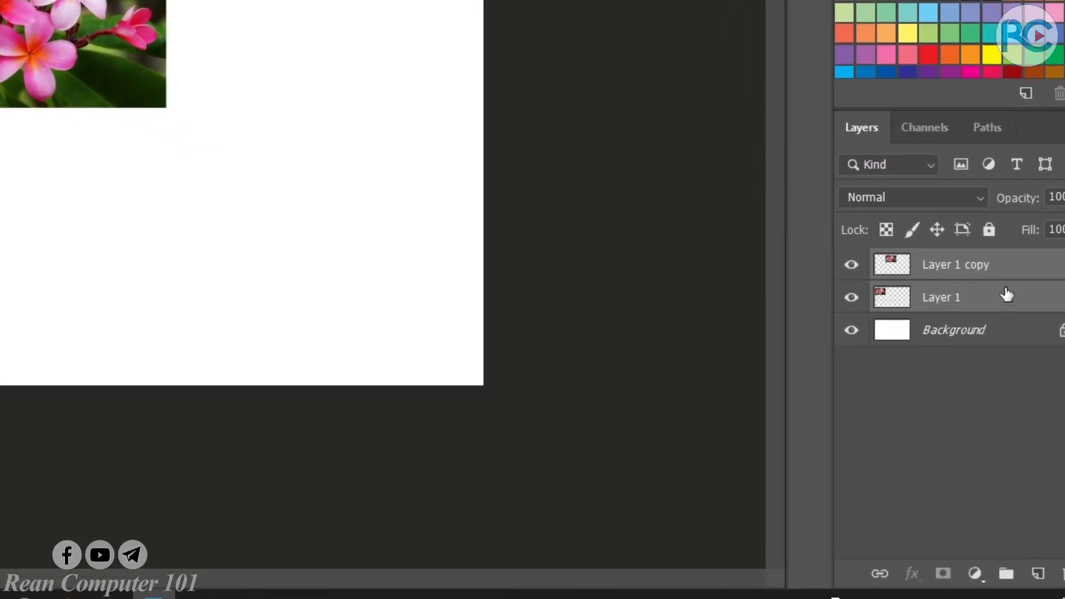
{"action": "left_click_drag", "start_coordinate": [1005, 298], "coordinate": [1038, 577]}
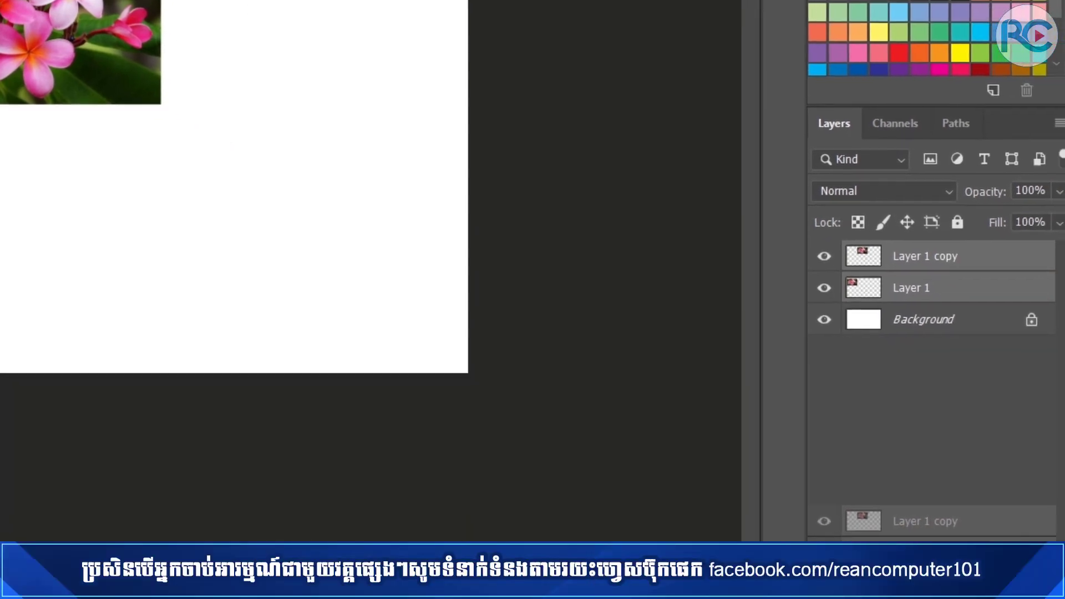
{"action": "left_click_drag", "start_coordinate": [1039, 577], "coordinate": [1038, 577]}
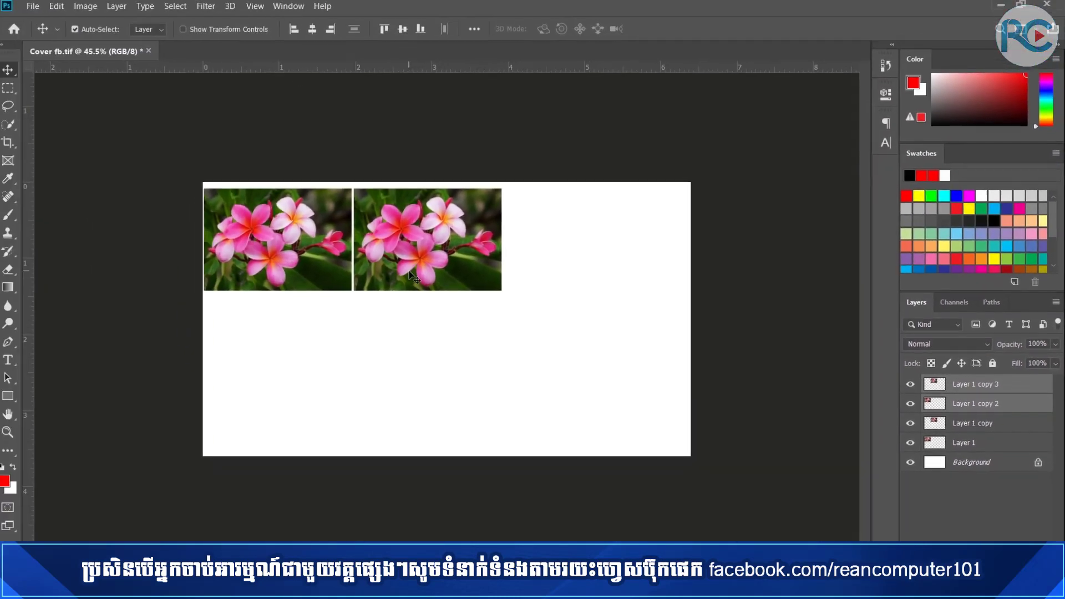
- Drag Layer 1 copy 2 and copy 3 down just below the top pair, then deselect
{"action": "left_click_drag", "start_coordinate": [422, 268], "coordinate": [424, 355]}
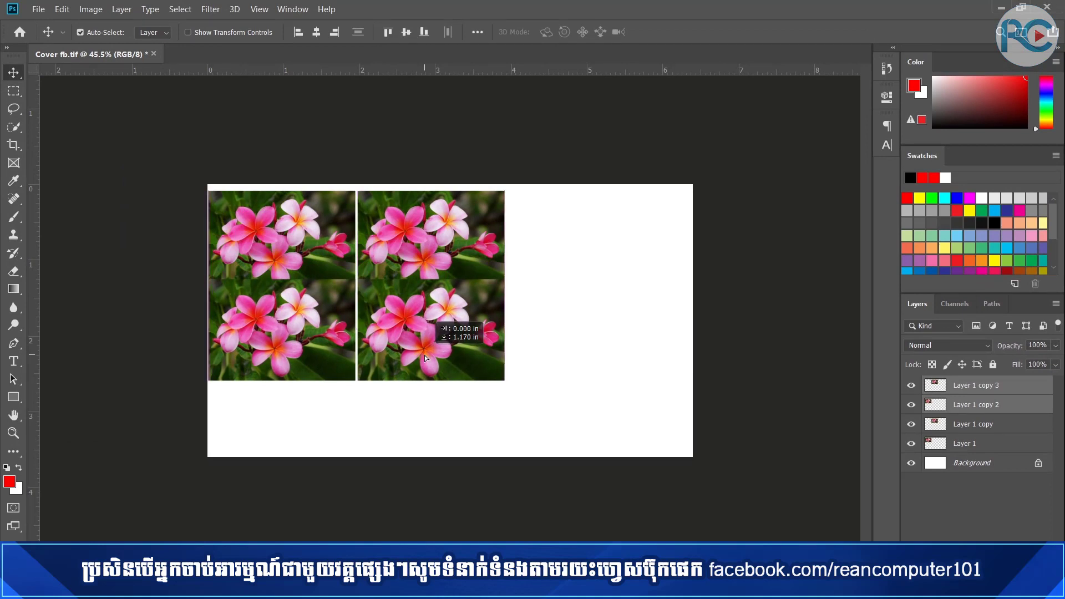
{"action": "mouse_move", "coordinate": [424, 355]}
{"action": "left_mouse_down"}
{"action": "mouse_move", "coordinate": [418, 395]}
{"action": "mouse_move", "coordinate": [414, 375]}
{"action": "left_mouse_up"}
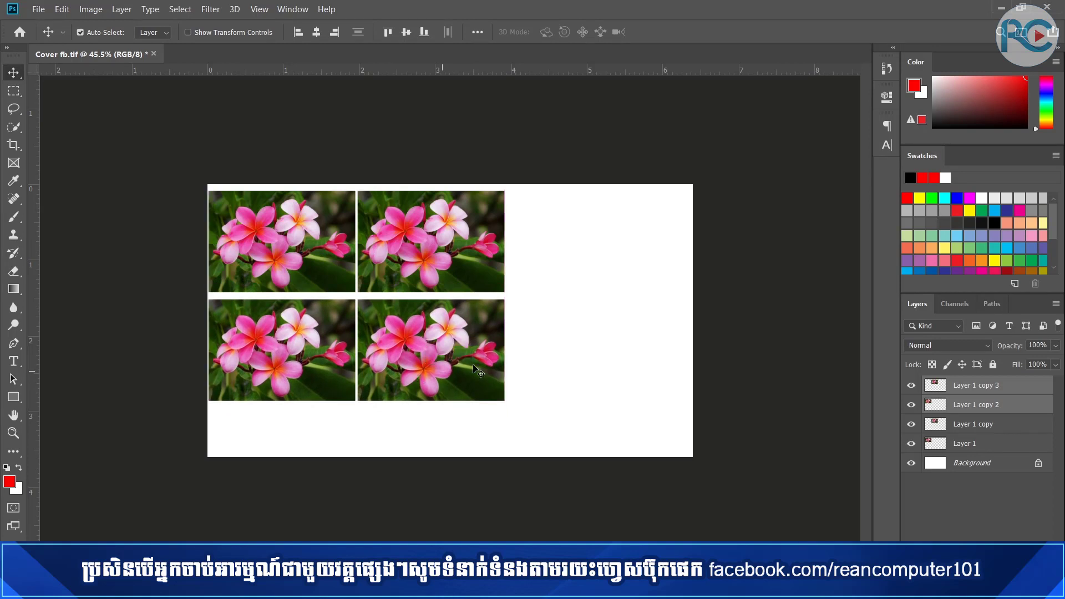
{"action": "left_click", "coordinate": [657, 346]}
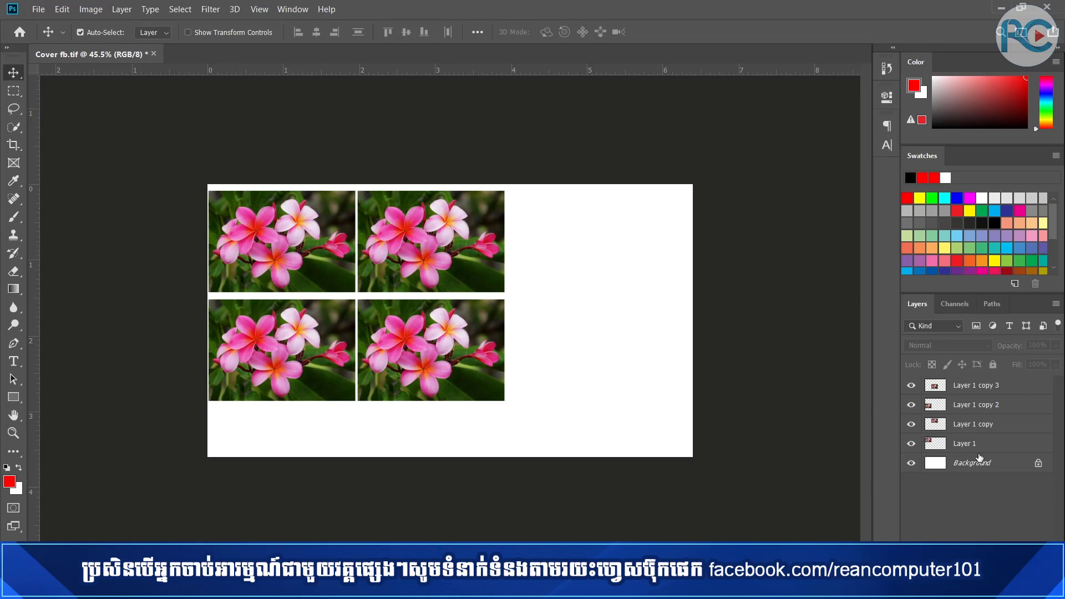
- Marquee-select all four flower photos, shift the grid right onto the guide, then deselect
{"action": "left_click_drag", "start_coordinate": [285, 445], "coordinate": [474, 244]}
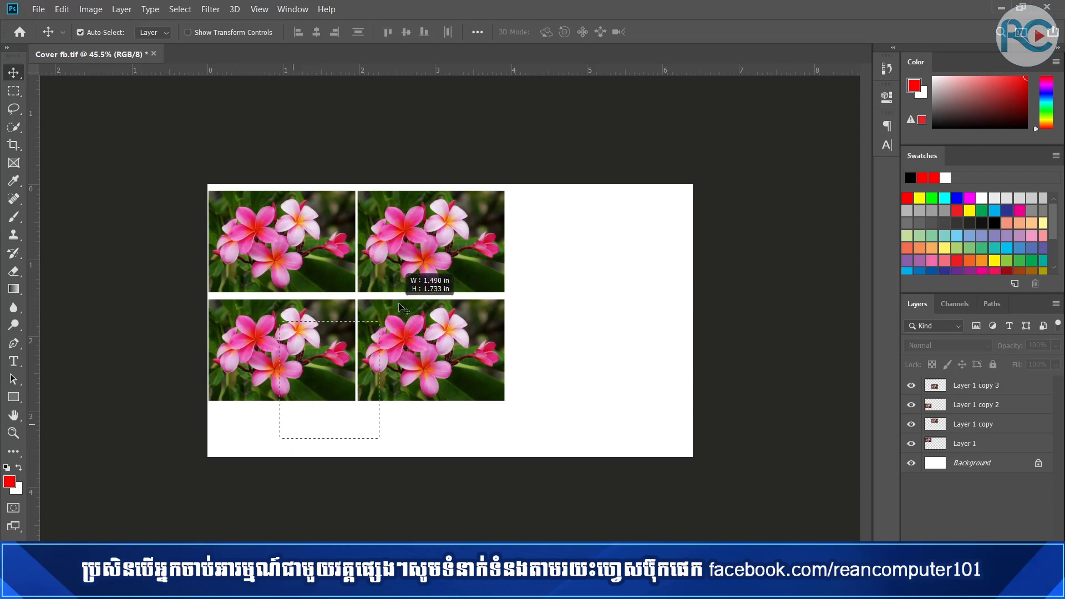
{"action": "left_click", "coordinate": [577, 222]}
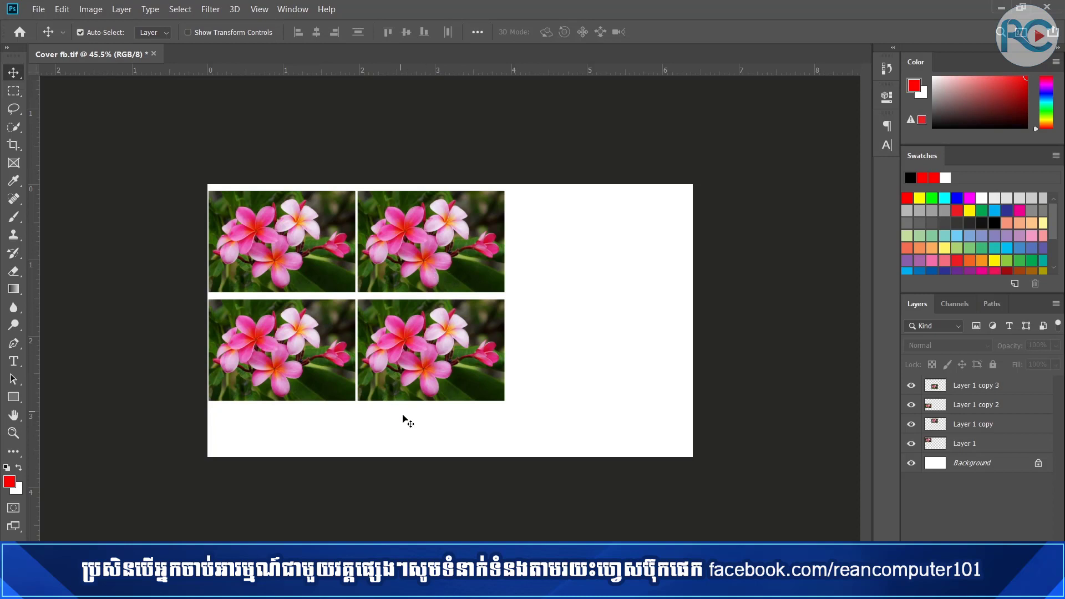
{"action": "left_click_drag", "start_coordinate": [403, 416], "coordinate": [485, 238]}
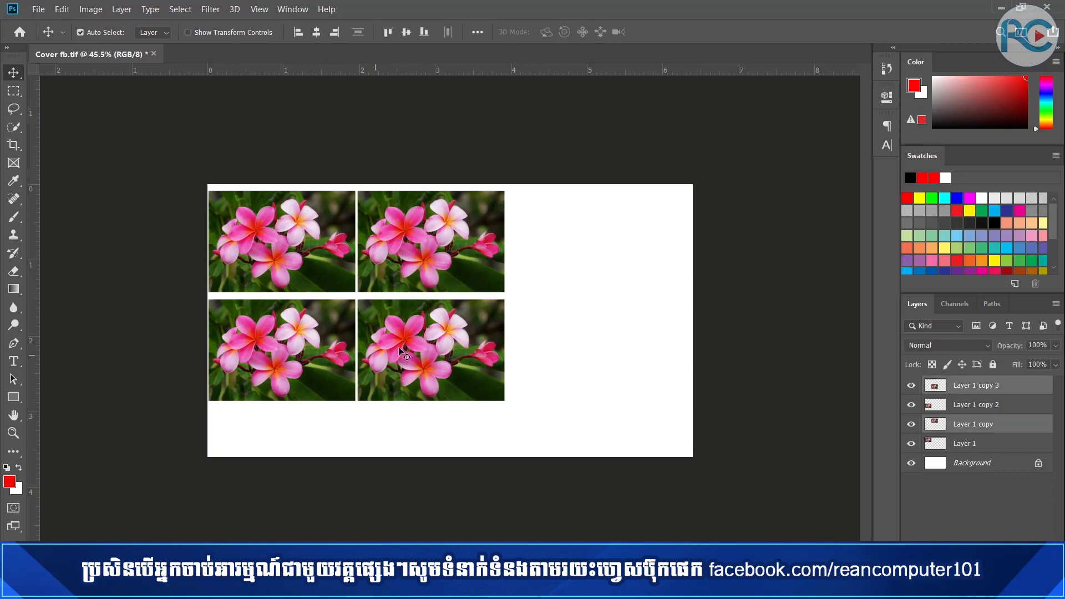
{"action": "left_click_drag", "start_coordinate": [292, 421], "coordinate": [475, 203]}
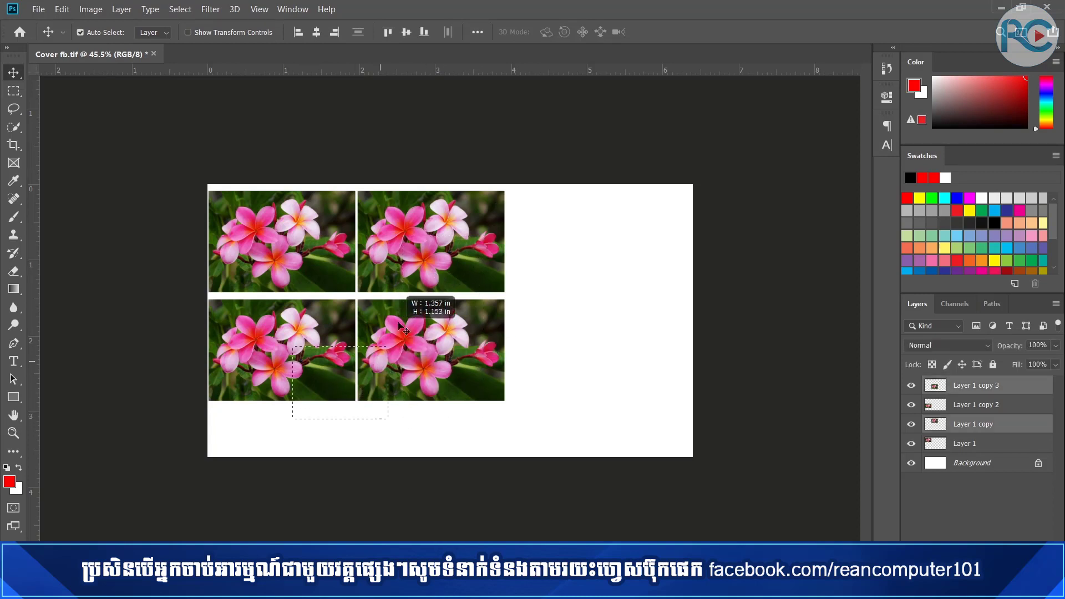
{"action": "mouse_move", "coordinate": [432, 248]}
{"action": "left_mouse_down"}
{"action": "mouse_move", "coordinate": [465, 253]}
{"action": "mouse_move", "coordinate": [439, 246]}
{"action": "left_mouse_up"}
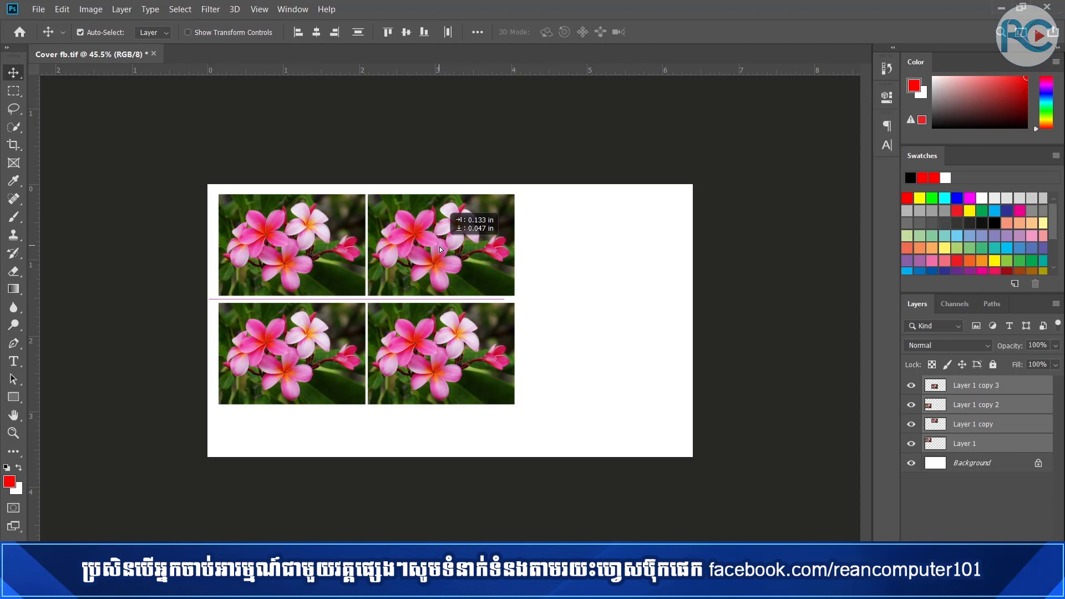
{"action": "mouse_move", "coordinate": [440, 248]}
{"action": "left_mouse_down"}
{"action": "mouse_move", "coordinate": [544, 259]}
{"action": "mouse_move", "coordinate": [504, 263]}
{"action": "mouse_move", "coordinate": [503, 275]}
{"action": "mouse_move", "coordinate": [519, 278]}
{"action": "left_mouse_up"}
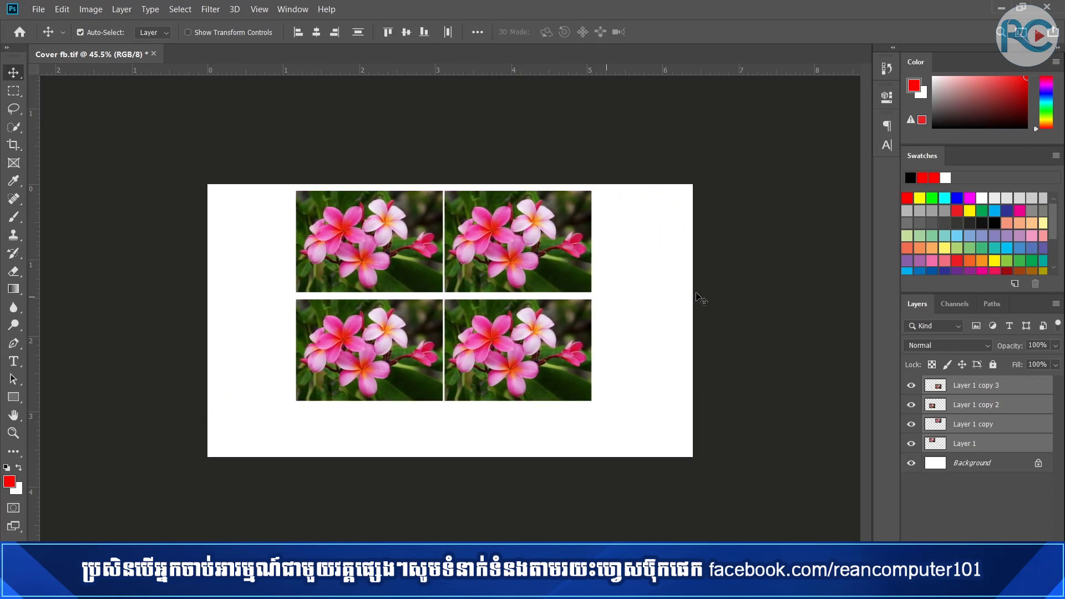
{"action": "left_click", "coordinate": [620, 278]}
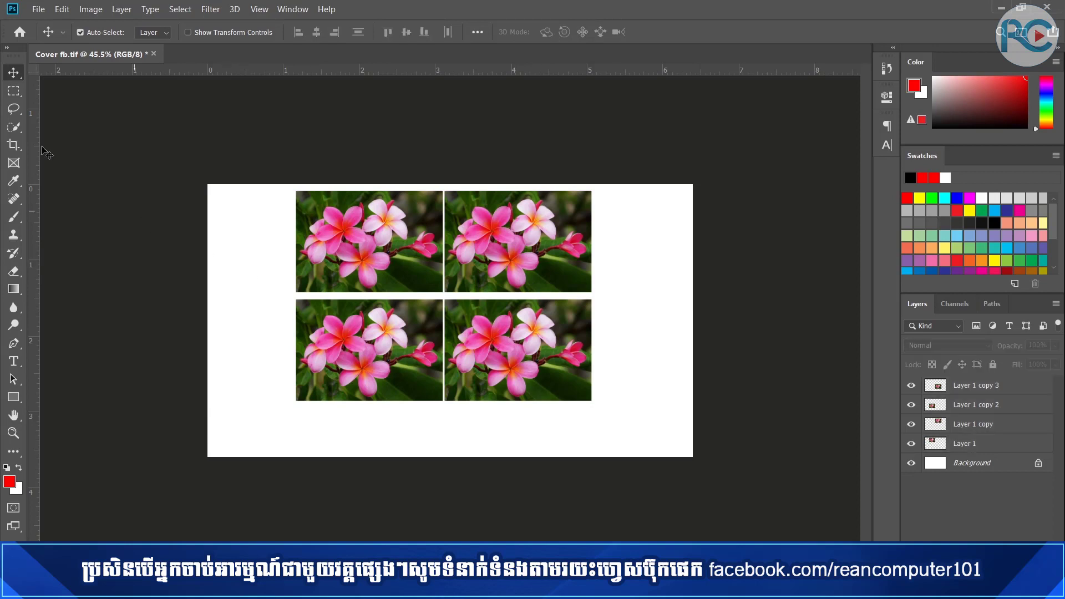
- Try the Artboard Tool, inspecting its 750 px width without changing it
{"action": "right_click", "coordinate": [15, 79]}
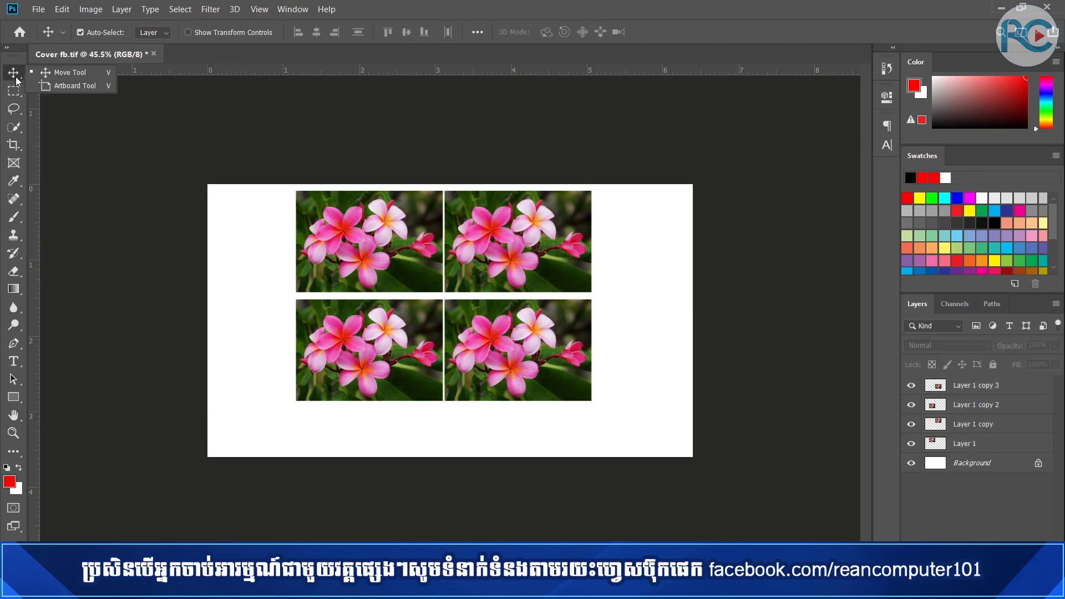
{"action": "left_click", "coordinate": [65, 86]}
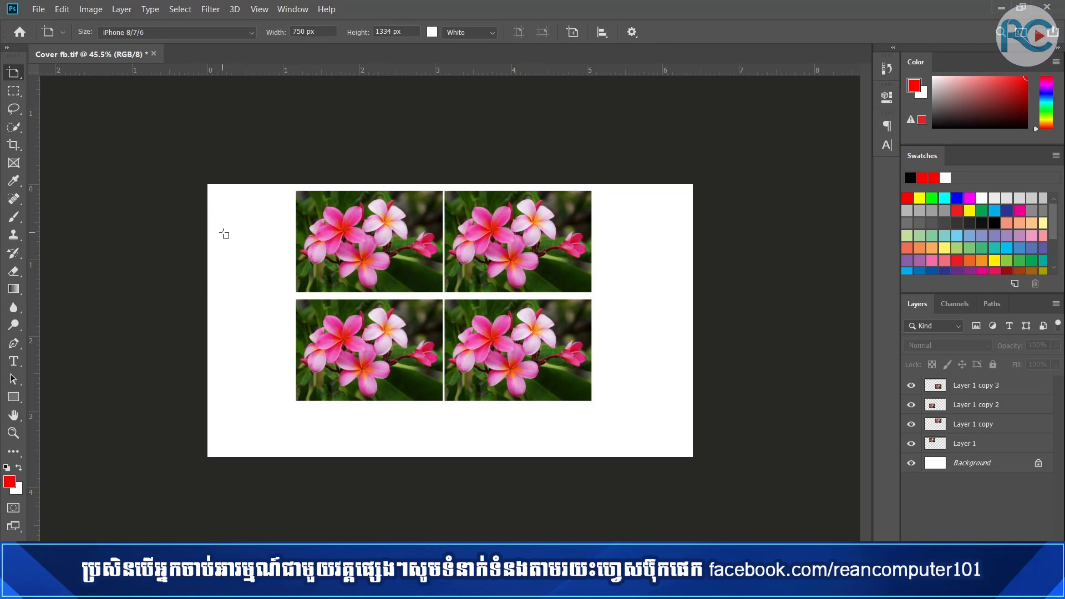
{"action": "key", "text": "v"}
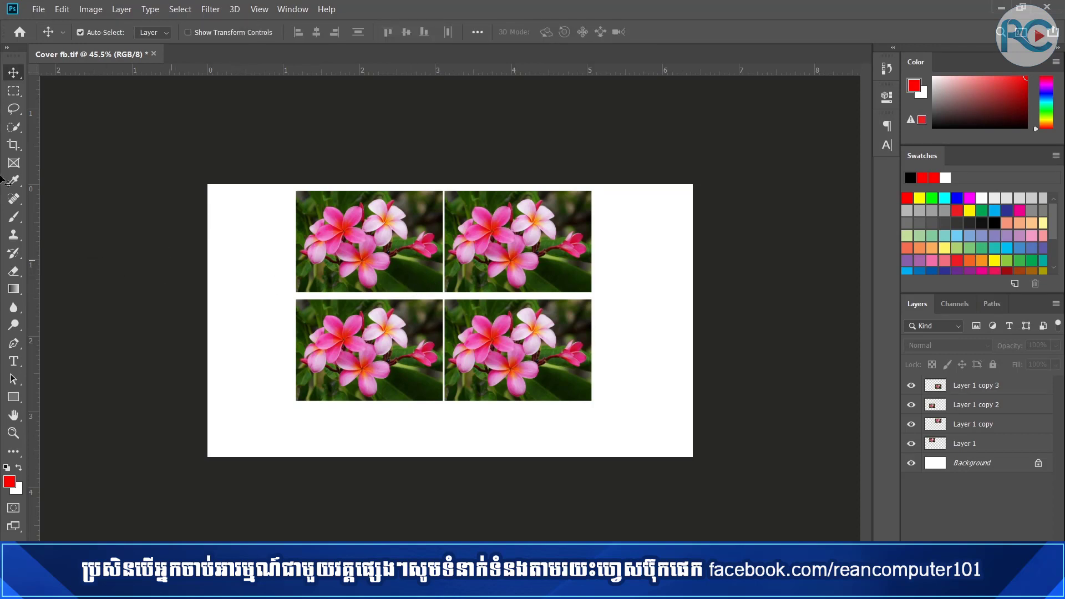
{"action": "right_click", "coordinate": [14, 72]}
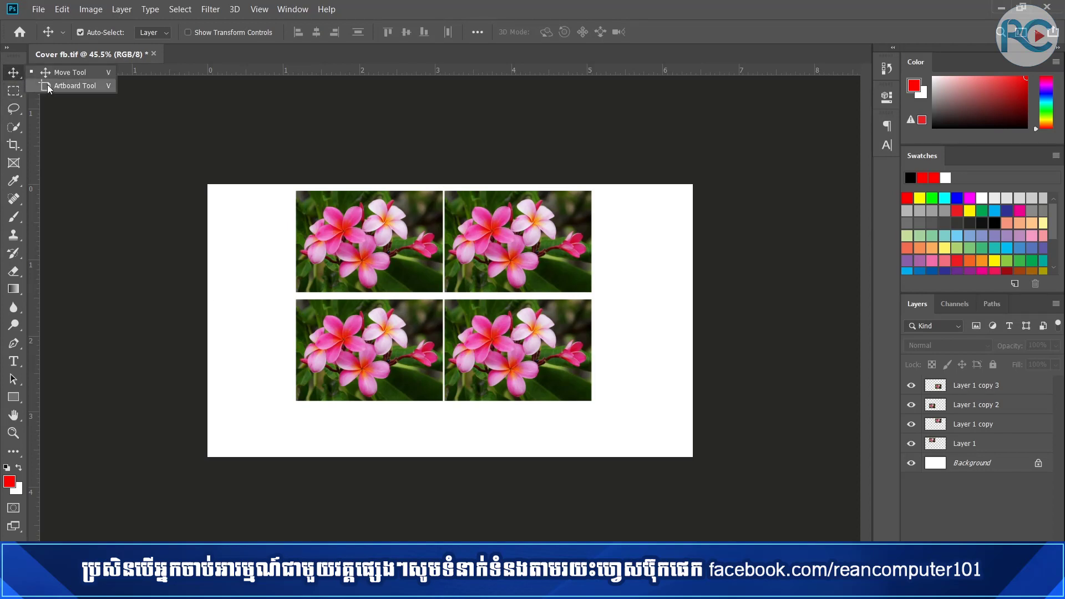
{"action": "left_click", "coordinate": [48, 85]}
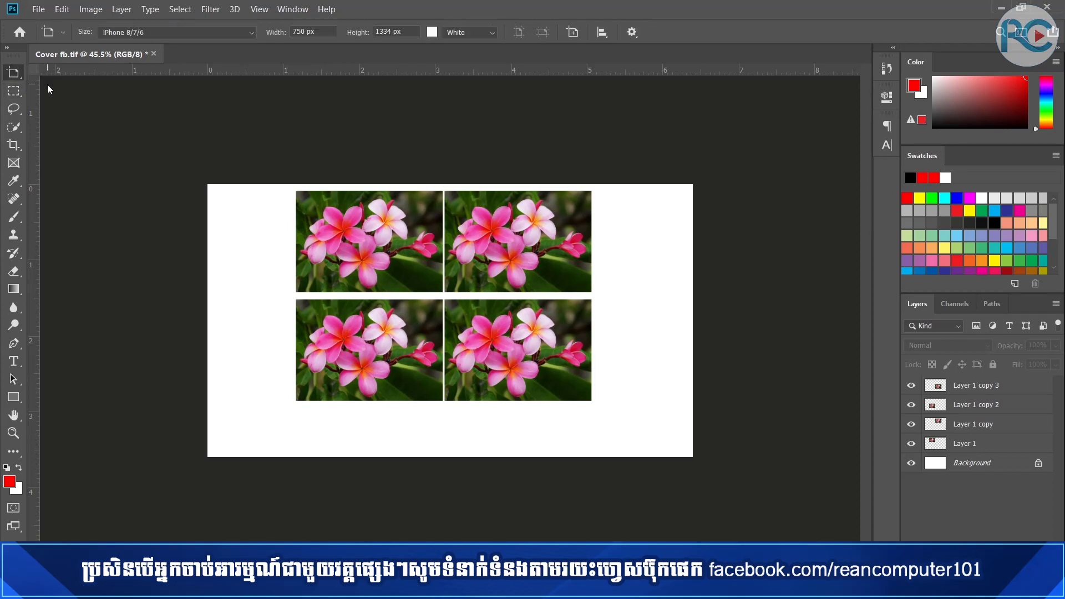
{"action": "double_click", "coordinate": [311, 32]}
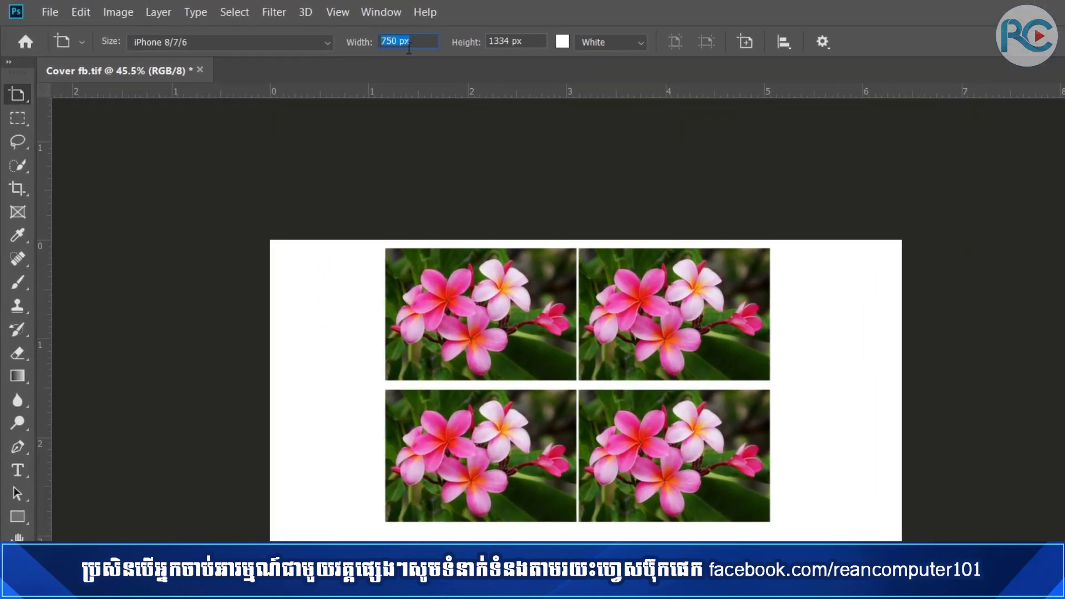
{"action": "left_click", "coordinate": [422, 40]}
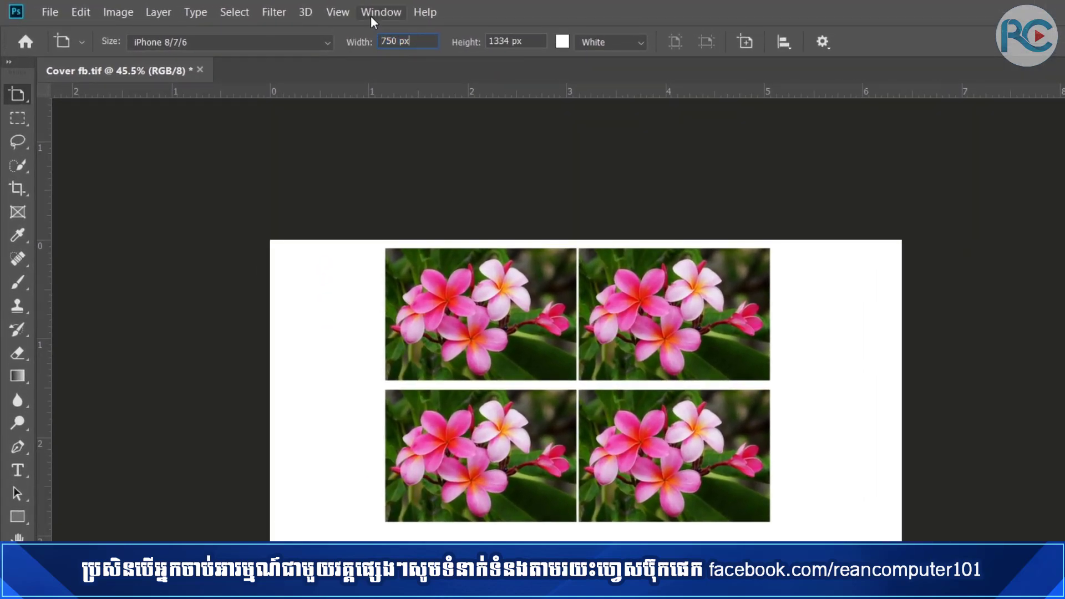
{"action": "left_click_drag", "start_coordinate": [412, 44], "coordinate": [369, 46]}
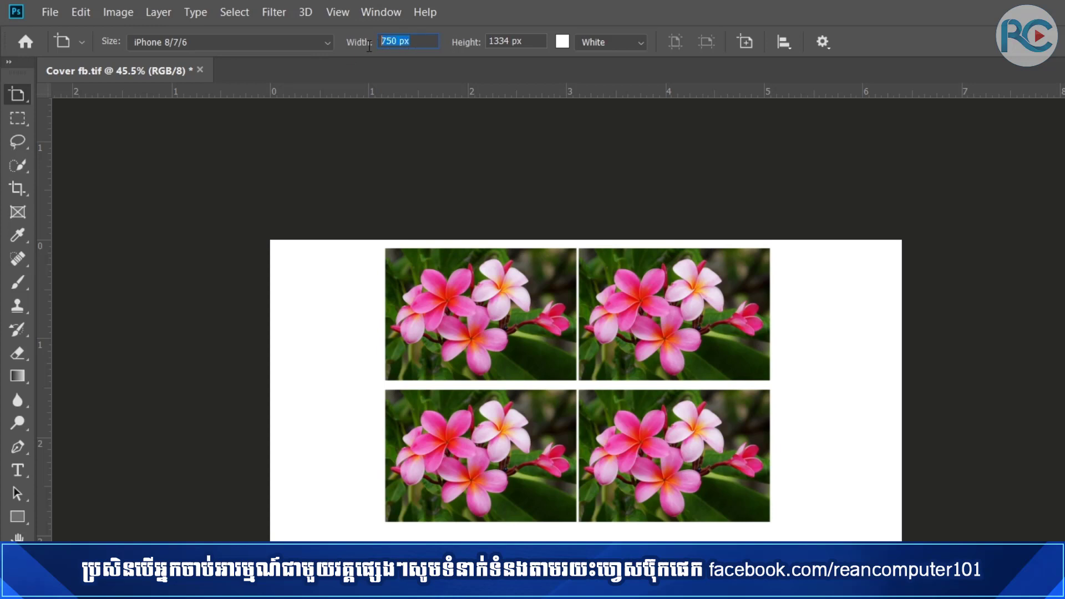
{"action": "left_click", "coordinate": [406, 40]}
- Return to the Move Tool, marquee-select all four photos and drag the grid right
{"action": "left_click", "coordinate": [5, 73]}
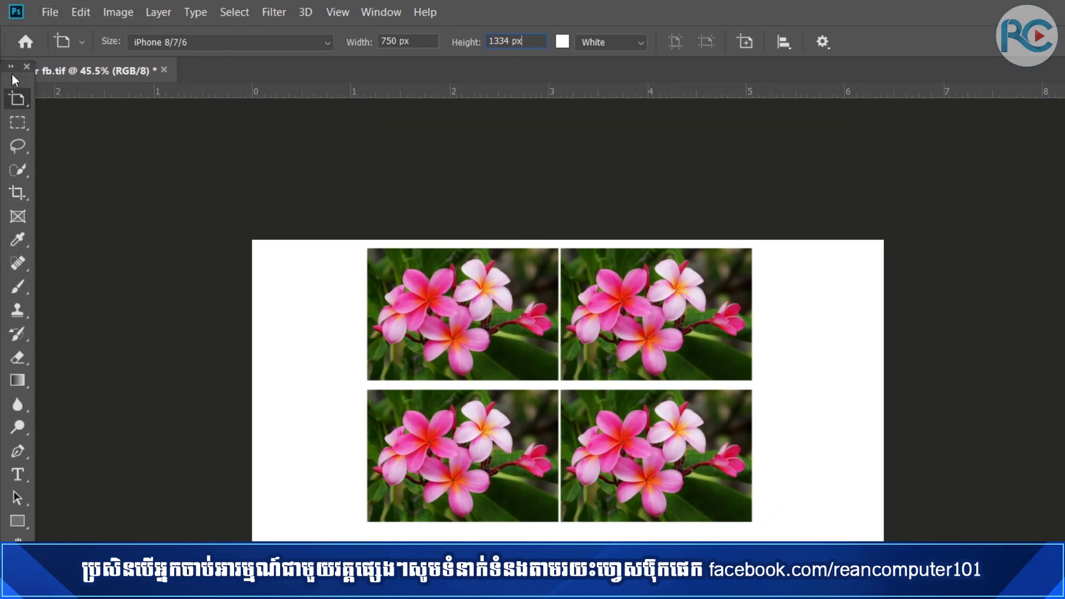
{"action": "left_click_drag", "start_coordinate": [5, 75], "coordinate": [10, 111]}
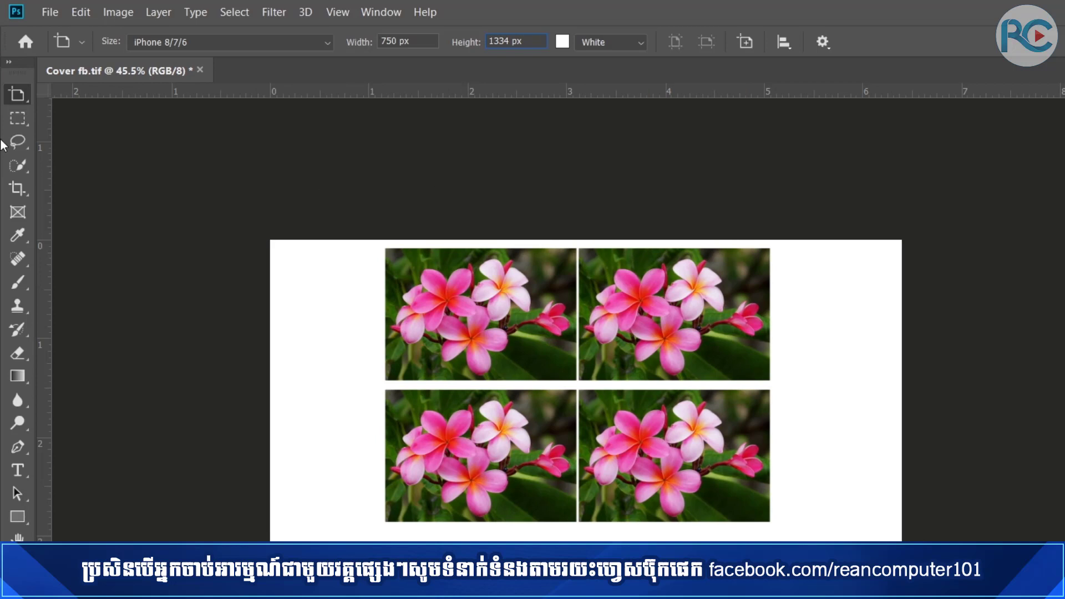
{"action": "right_click", "coordinate": [17, 94]}
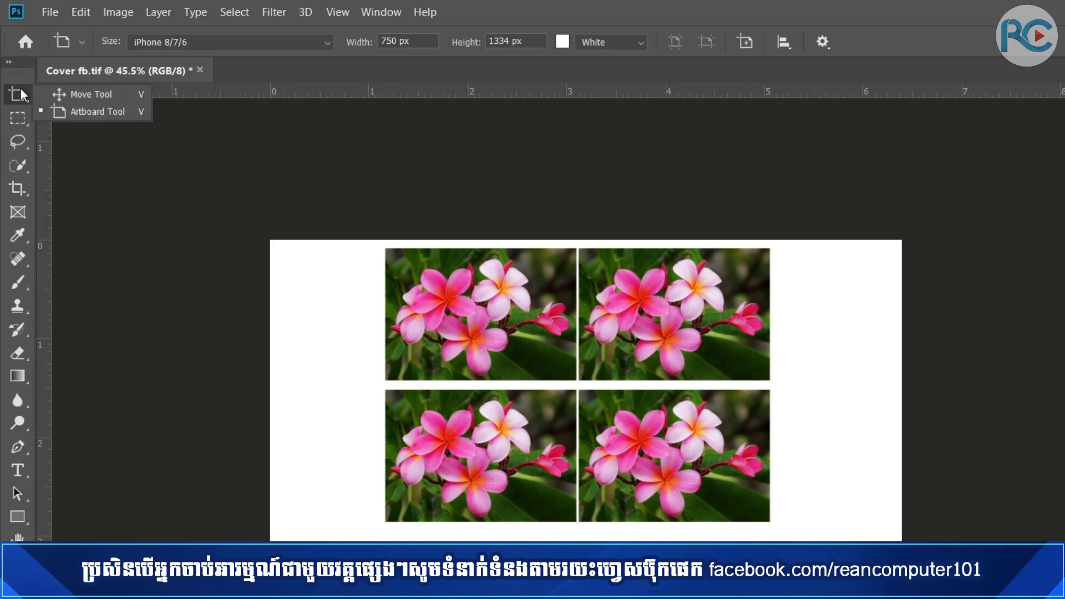
{"action": "left_click", "coordinate": [85, 92]}
{"action": "left_click_drag", "start_coordinate": [332, 282], "coordinate": [782, 388]}
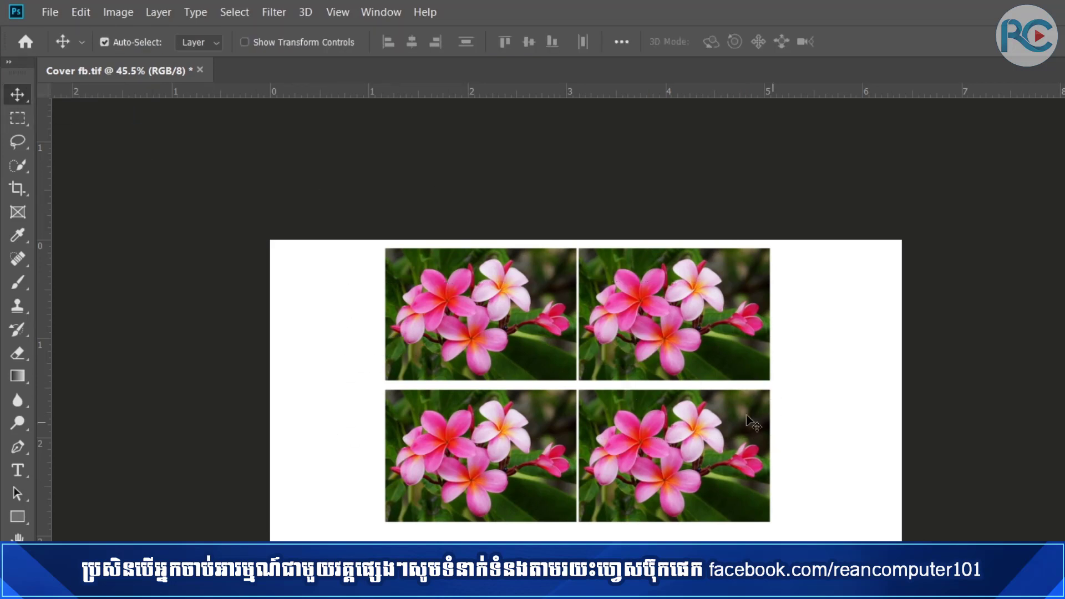
{"action": "mouse_move", "coordinate": [706, 369]}
{"action": "left_mouse_down"}
{"action": "mouse_move", "coordinate": [714, 456]}
{"action": "mouse_move", "coordinate": [510, 345]}
{"action": "mouse_move", "coordinate": [576, 357]}
{"action": "left_mouse_up"}
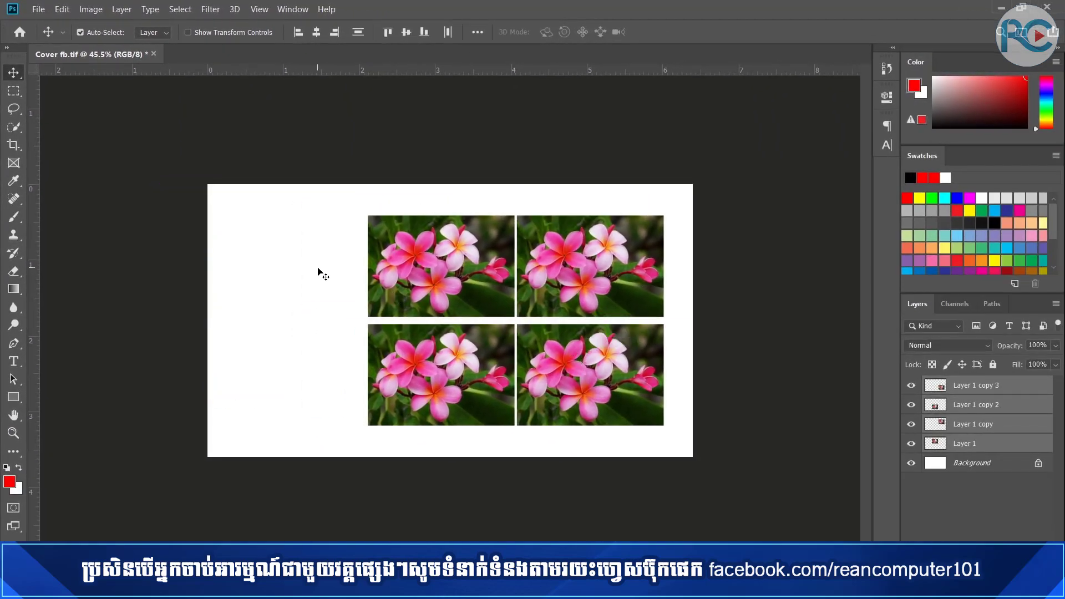
- Rearrange the two left-hand flower photos within the left column
{"action": "left_click", "coordinate": [323, 274]}
{"action": "left_click_drag", "start_coordinate": [393, 348], "coordinate": [320, 334]}
{"action": "left_click_drag", "start_coordinate": [444, 290], "coordinate": [370, 266]}
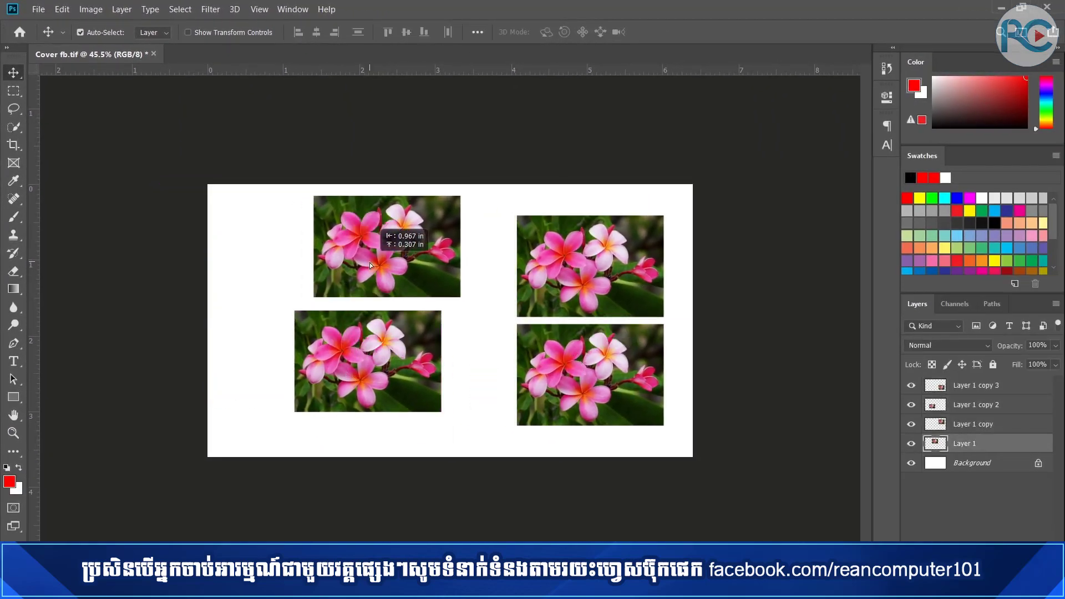
{"action": "left_click_drag", "start_coordinate": [428, 373], "coordinate": [479, 400]}
{"action": "mouse_move", "coordinate": [383, 233]}
{"action": "left_mouse_down"}
{"action": "mouse_move", "coordinate": [346, 277]}
{"action": "mouse_move", "coordinate": [498, 364]}
{"action": "left_mouse_up"}
- Briefly try the Rectangular Marquee, then return to the Move tool and re-dock the tools panel
{"action": "left_click", "coordinate": [11, 89]}
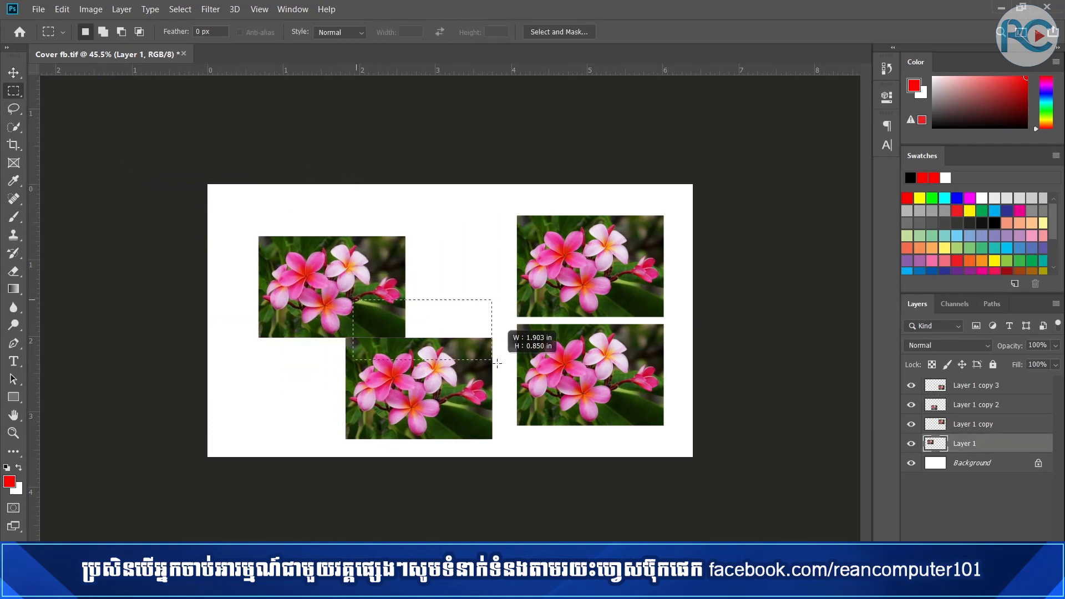
{"action": "left_click", "coordinate": [335, 239]}
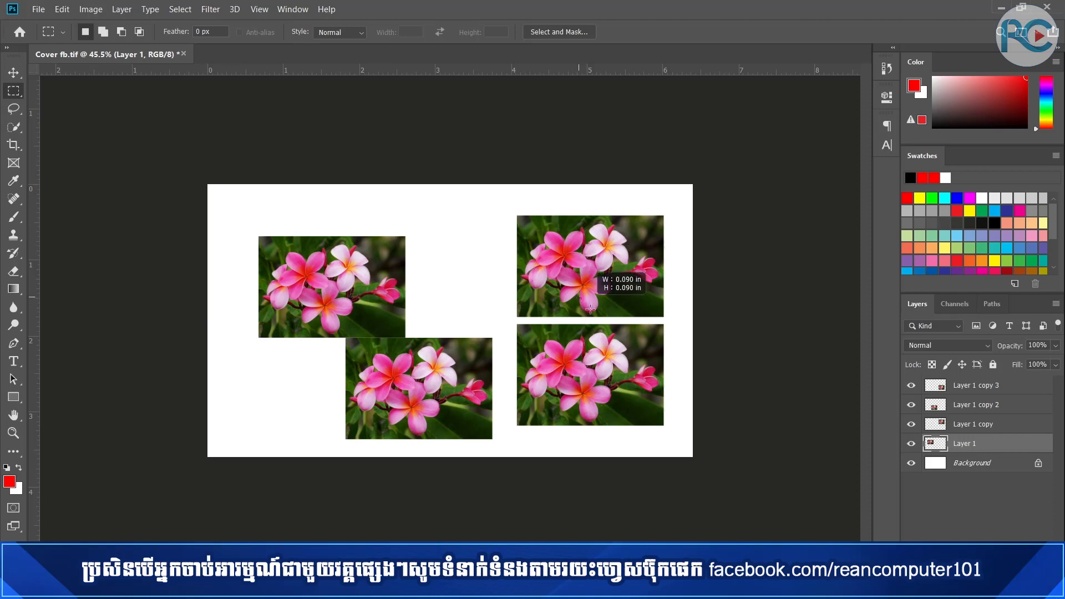
{"action": "left_click", "coordinate": [14, 74]}
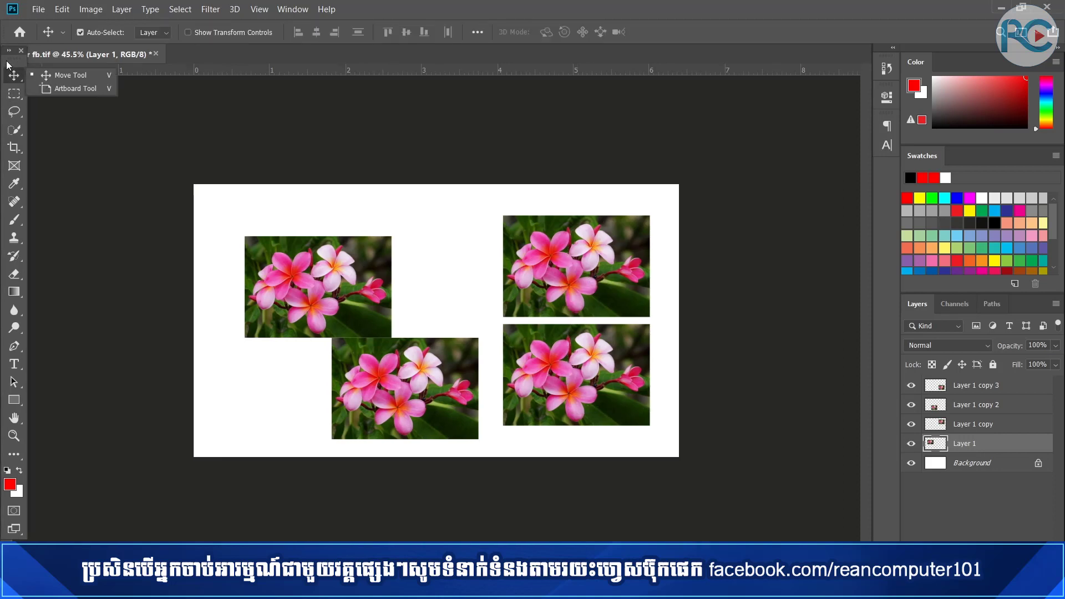
{"action": "left_click_drag", "start_coordinate": [9, 65], "coordinate": [1, 92]}
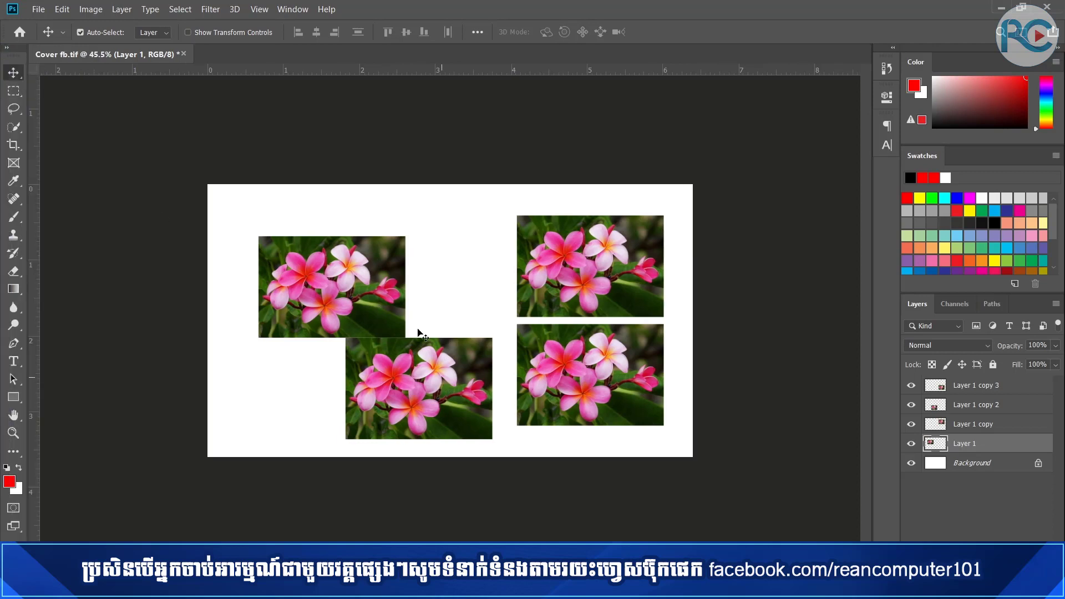
{"action": "mouse_move", "coordinate": [304, 210]}
{"action": "left_mouse_down"}
{"action": "mouse_move", "coordinate": [610, 411]}
{"action": "mouse_move", "coordinate": [564, 395]}
{"action": "mouse_move", "coordinate": [581, 389]}
{"action": "left_mouse_up"}
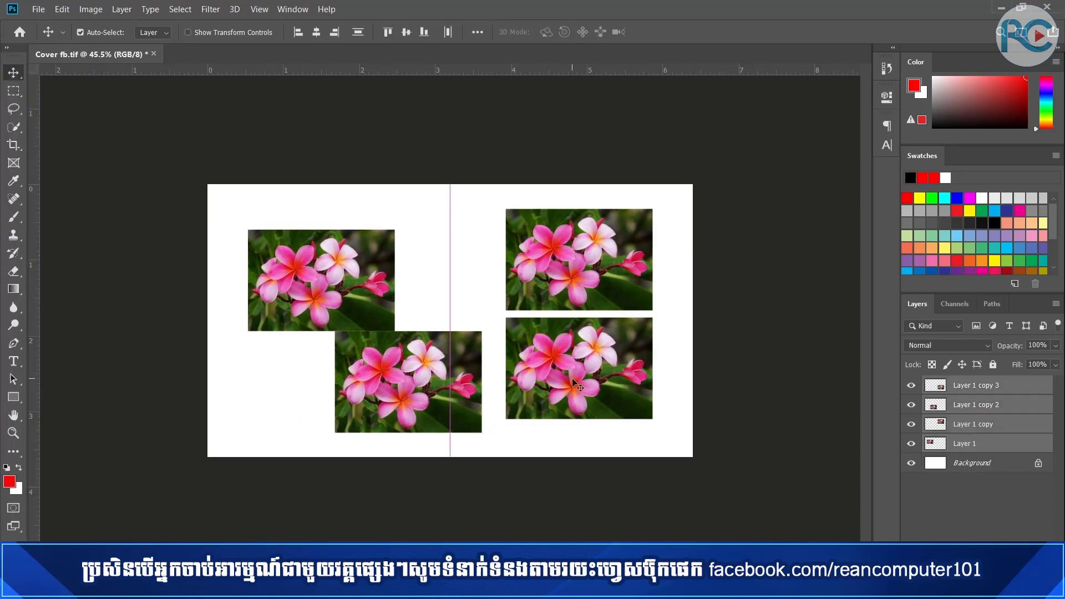
- Realign the left pair, then delete both left-hand flower photo layers
{"action": "left_click", "coordinate": [411, 293]}
{"action": "left_click_drag", "start_coordinate": [365, 291], "coordinate": [404, 265]}
{"action": "left_click_drag", "start_coordinate": [434, 371], "coordinate": [387, 360]}
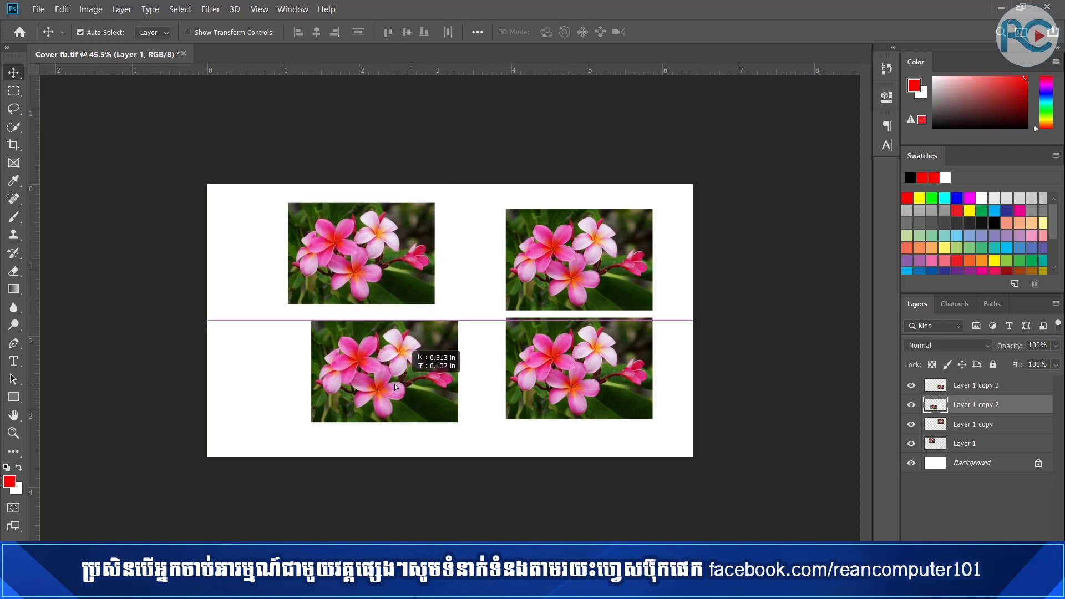
{"action": "key", "text": "Delete"}
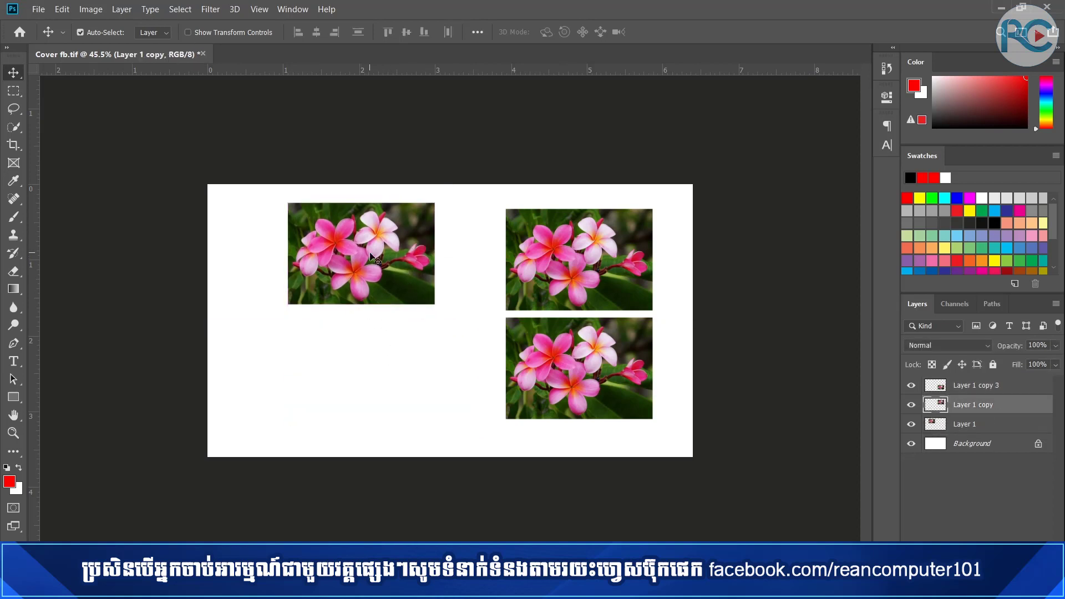
{"action": "left_click", "coordinate": [372, 259]}
{"action": "key", "text": "Delete"}
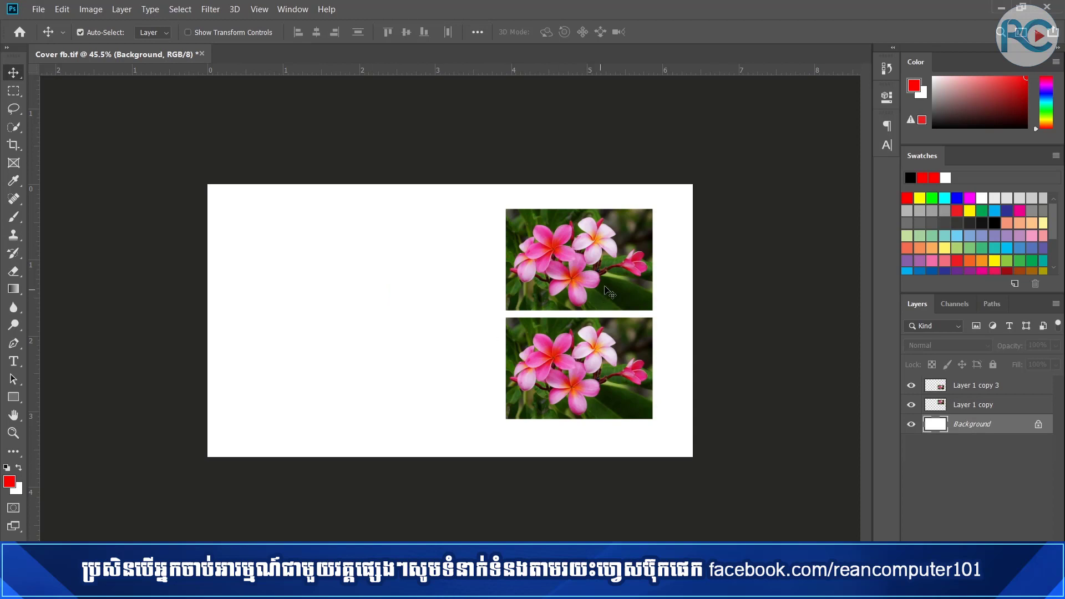
- Undo through history until Layer 1's flower photo reappears at the top-left
{"action": "left_click_drag", "start_coordinate": [604, 287], "coordinate": [344, 307]}
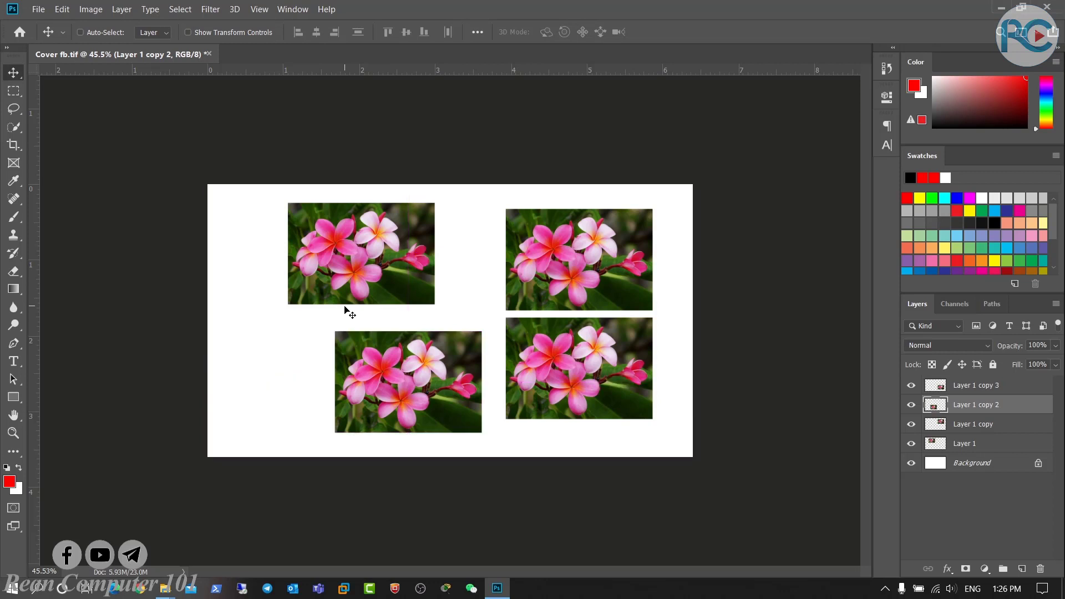
{"action": "key", "text": "ctrl+z"}
{"action": "key", "text": "ctrl+z"}
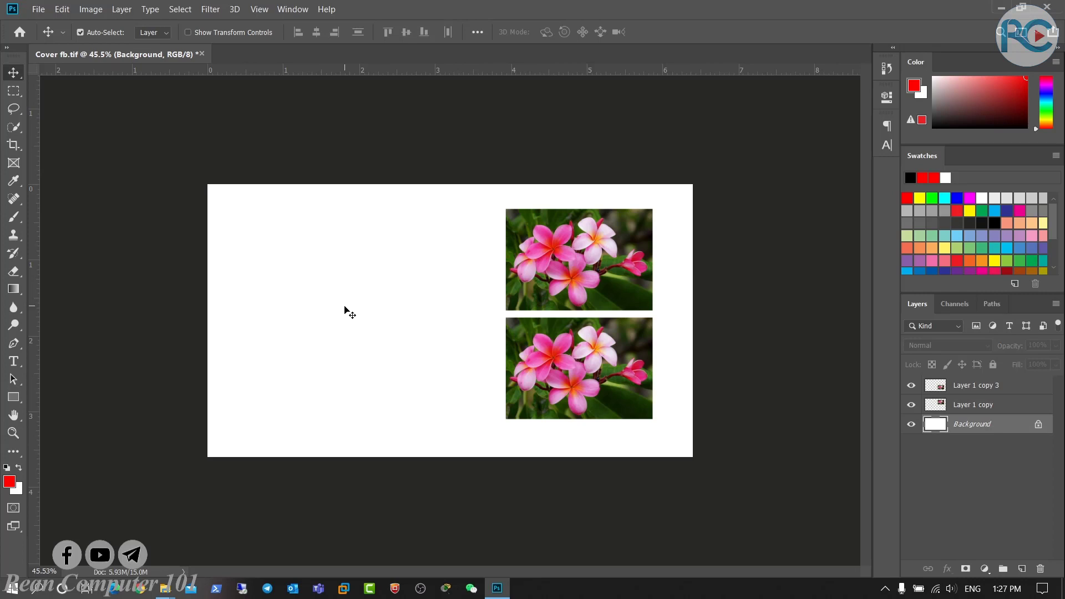
{"action": "key", "text": "ctrl"}
{"action": "key", "text": "ctrl+z"}
{"action": "key", "text": "ctrl+z"}
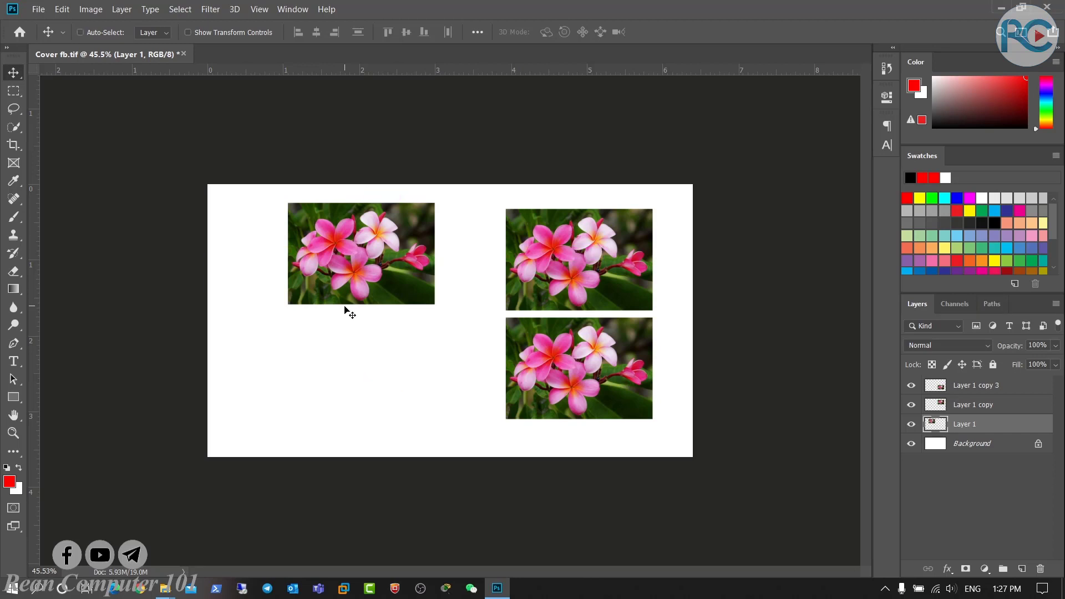
{"action": "key", "text": "ctrl"}
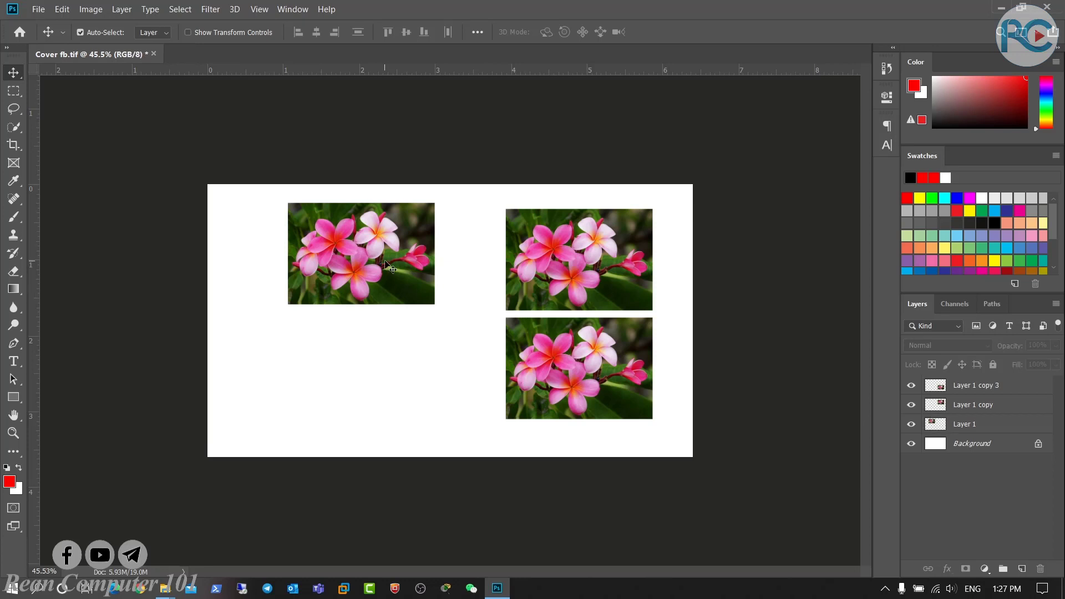
- Shift the top-left flower photo and marquee-select the two left-side photos
{"action": "left_click_drag", "start_coordinate": [388, 269], "coordinate": [402, 292]}
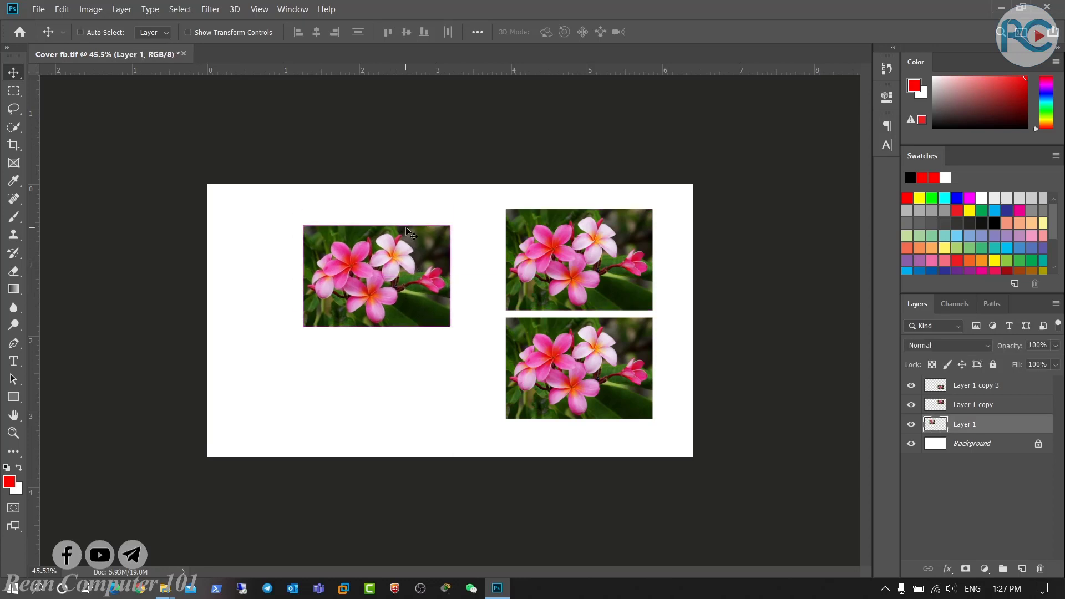
{"action": "key", "text": "ctrl+z"}
{"action": "left_click_drag", "start_coordinate": [407, 231], "coordinate": [454, 358]}
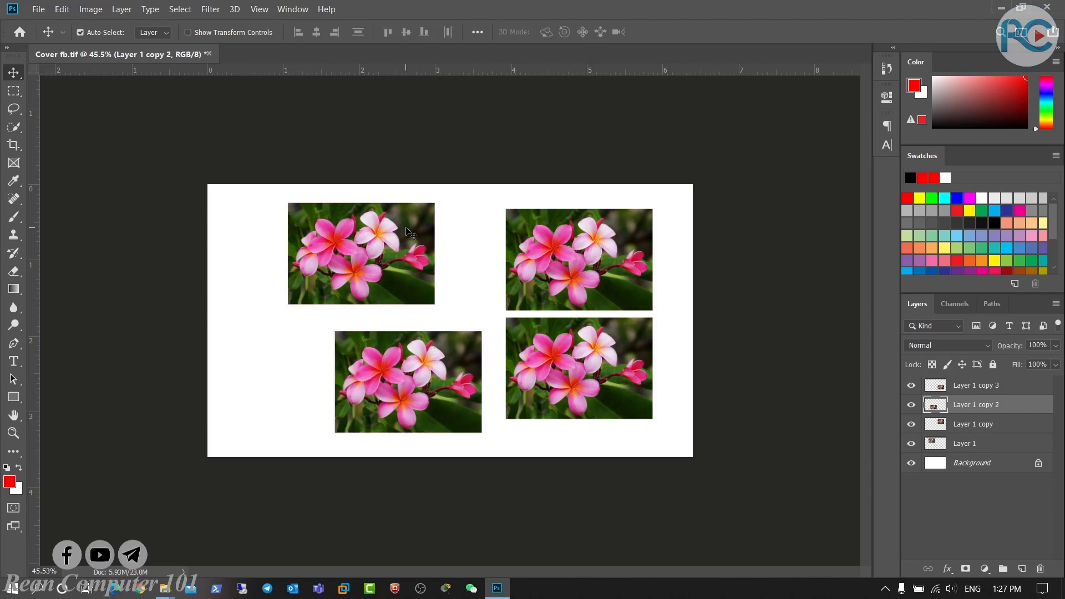
{"action": "left_click", "coordinate": [306, 340]}
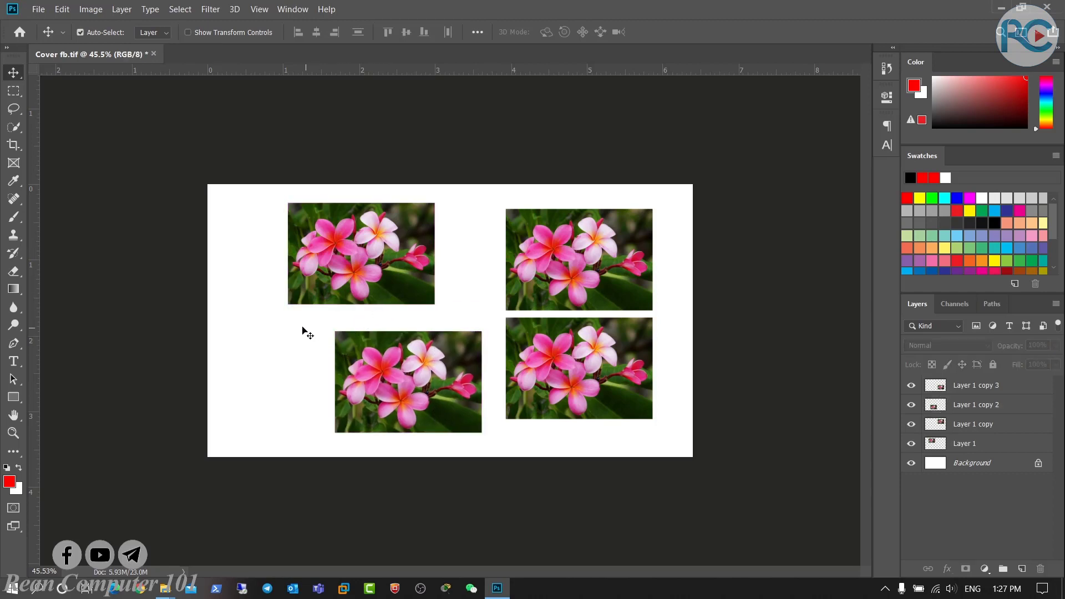
{"action": "left_click_drag", "start_coordinate": [278, 202], "coordinate": [438, 488]}
{"action": "left_click", "coordinate": [451, 284]}
{"action": "left_click_drag", "start_coordinate": [283, 230], "coordinate": [461, 433]}
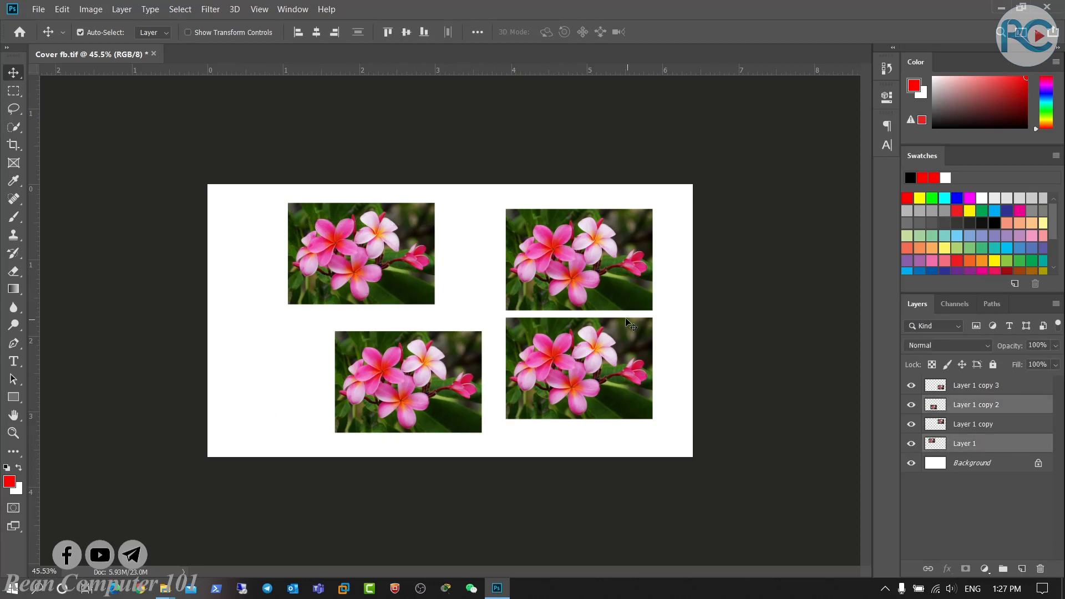
- Delete the lower-left and lower-right flower copies, leaving two photos
{"action": "left_click", "coordinate": [258, 256]}
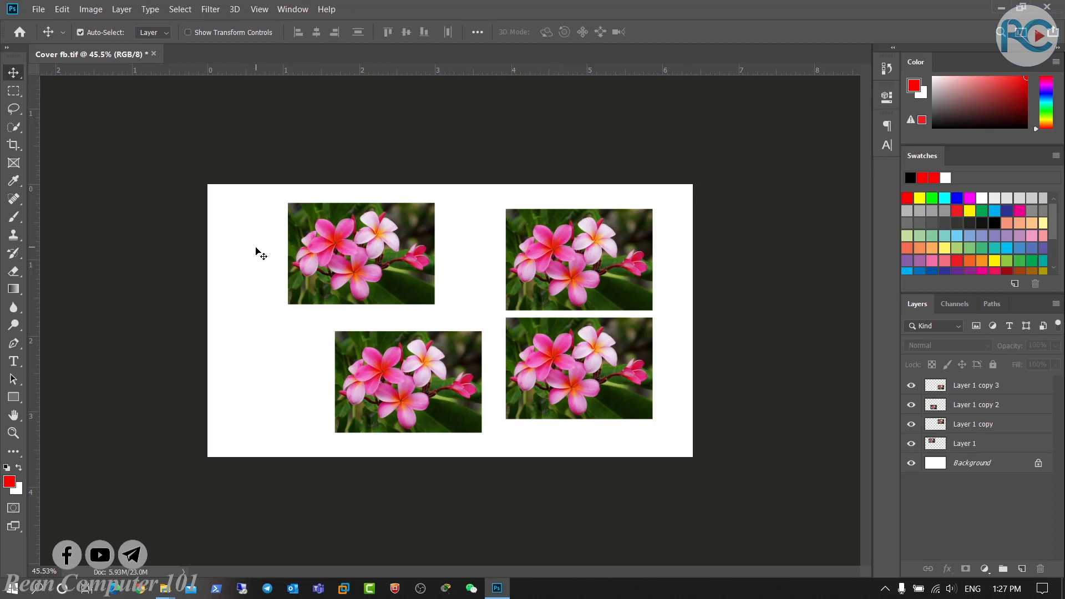
{"action": "left_click_drag", "start_coordinate": [233, 215], "coordinate": [647, 377]}
{"action": "left_click_drag", "start_coordinate": [251, 250], "coordinate": [646, 379]}
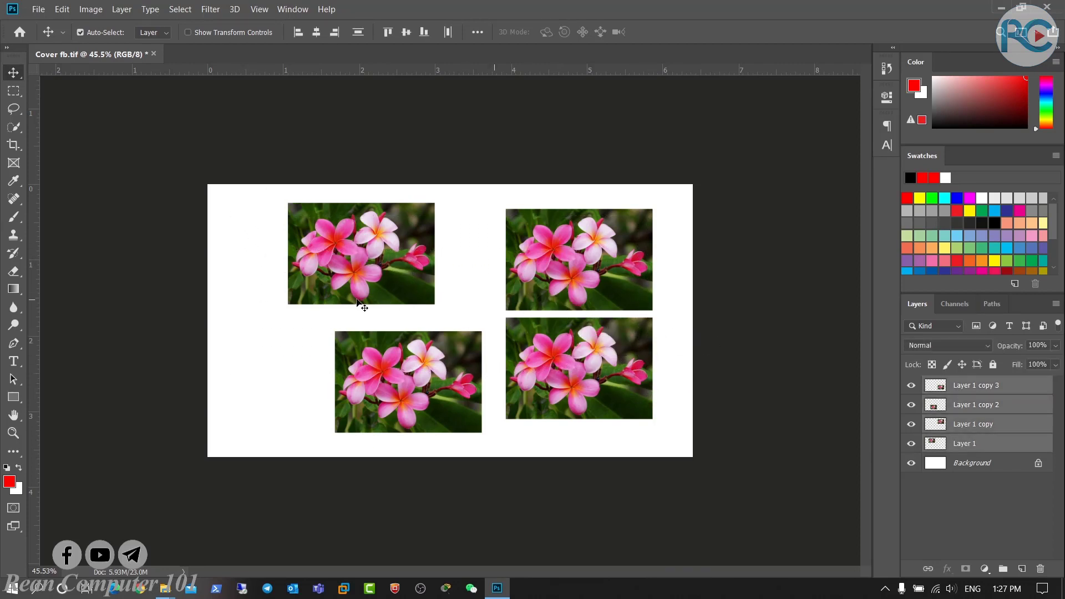
{"action": "left_click", "coordinate": [351, 383]}
{"action": "key", "text": "Delete"}
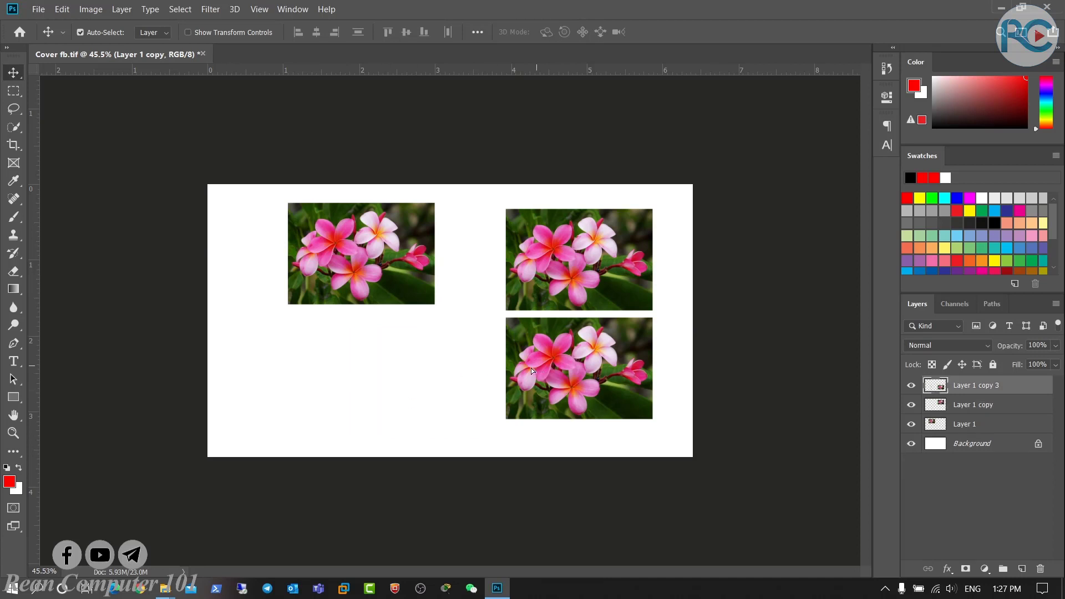
{"action": "left_click_drag", "start_coordinate": [508, 369], "coordinate": [411, 373]}
{"action": "key", "text": "Delete"}
- Reposition the left and right flower photos and select both together
{"action": "left_click_drag", "start_coordinate": [353, 291], "coordinate": [310, 319]}
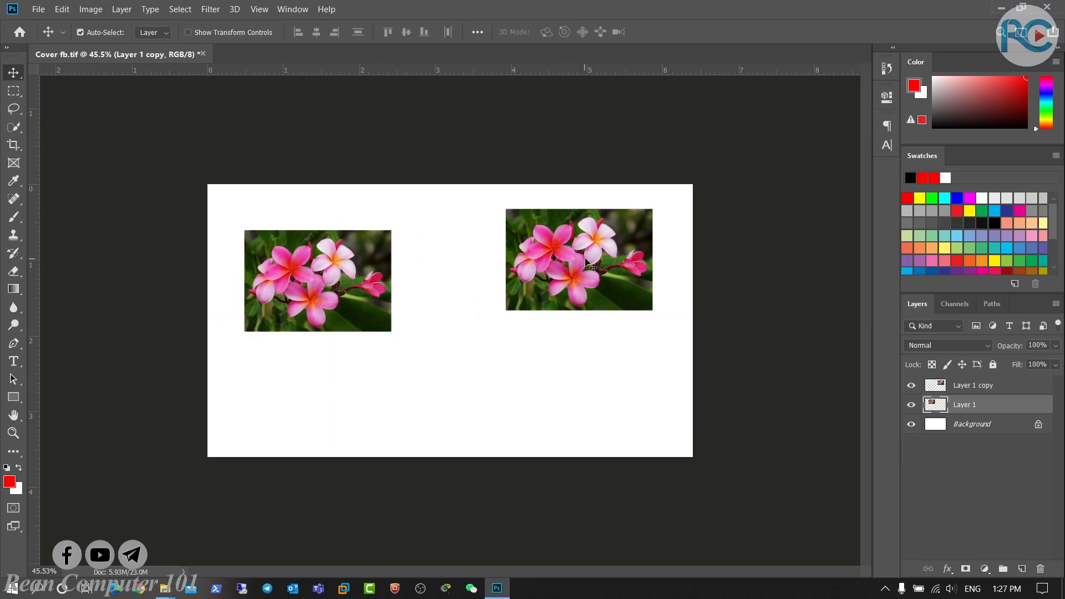
{"action": "left_click_drag", "start_coordinate": [584, 258], "coordinate": [577, 289]}
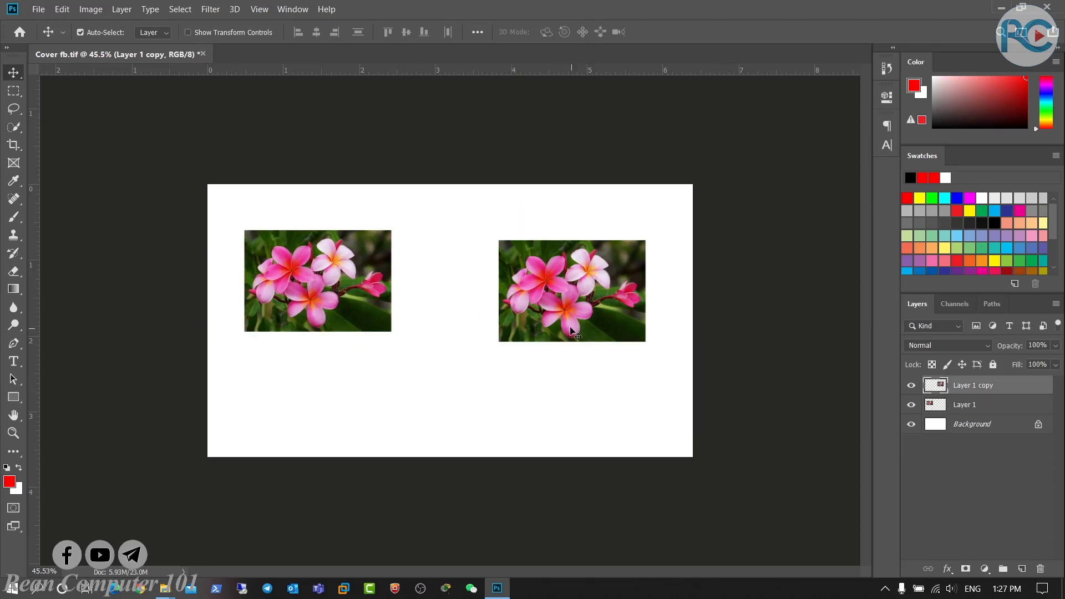
{"action": "left_click_drag", "start_coordinate": [574, 327], "coordinate": [574, 335]}
{"action": "left_click_drag", "start_coordinate": [293, 391], "coordinate": [630, 261]}
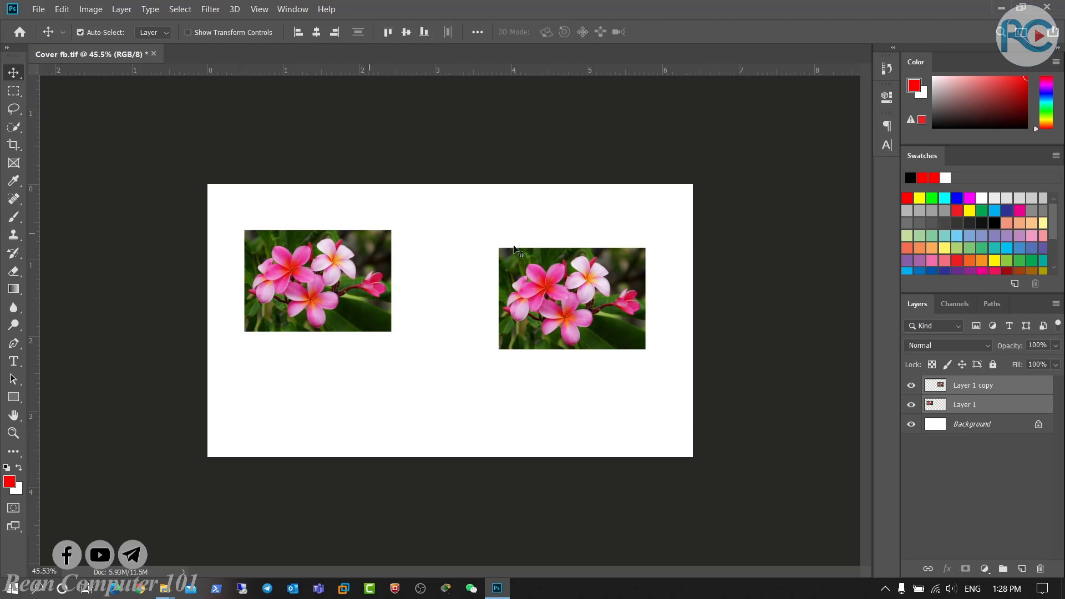
{"action": "left_click_drag", "start_coordinate": [464, 209], "coordinate": [693, 340]}
{"action": "left_click", "coordinate": [154, 35]}
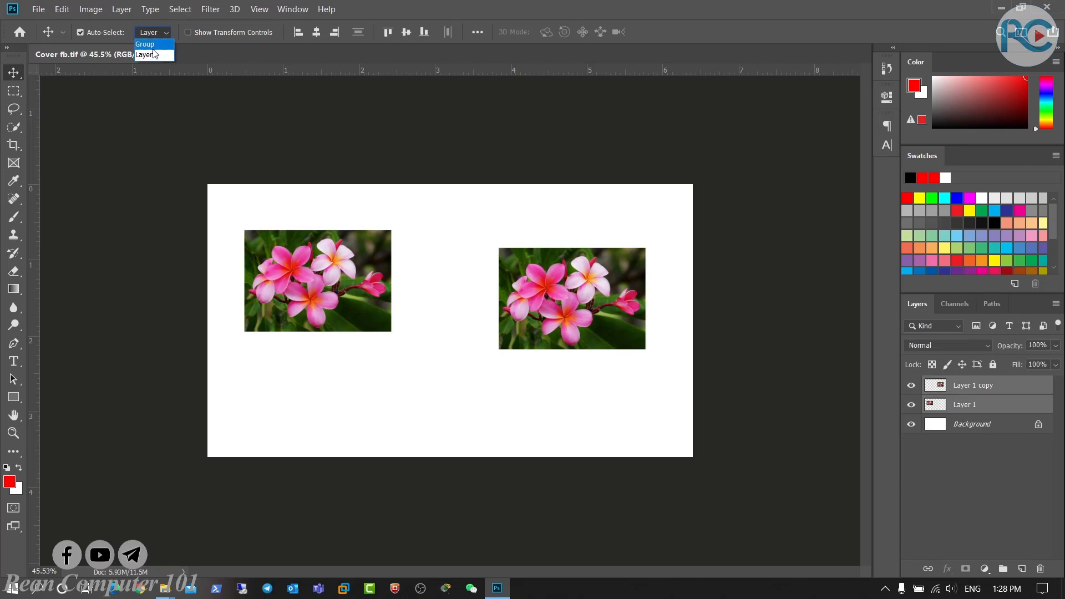
- Move both flower photos up and right and group them into Group 1
{"action": "left_click", "coordinate": [299, 219]}
{"action": "mouse_move", "coordinate": [311, 212]}
{"action": "left_mouse_down"}
{"action": "mouse_move", "coordinate": [616, 332]}
{"action": "mouse_move", "coordinate": [601, 335]}
{"action": "left_mouse_up"}
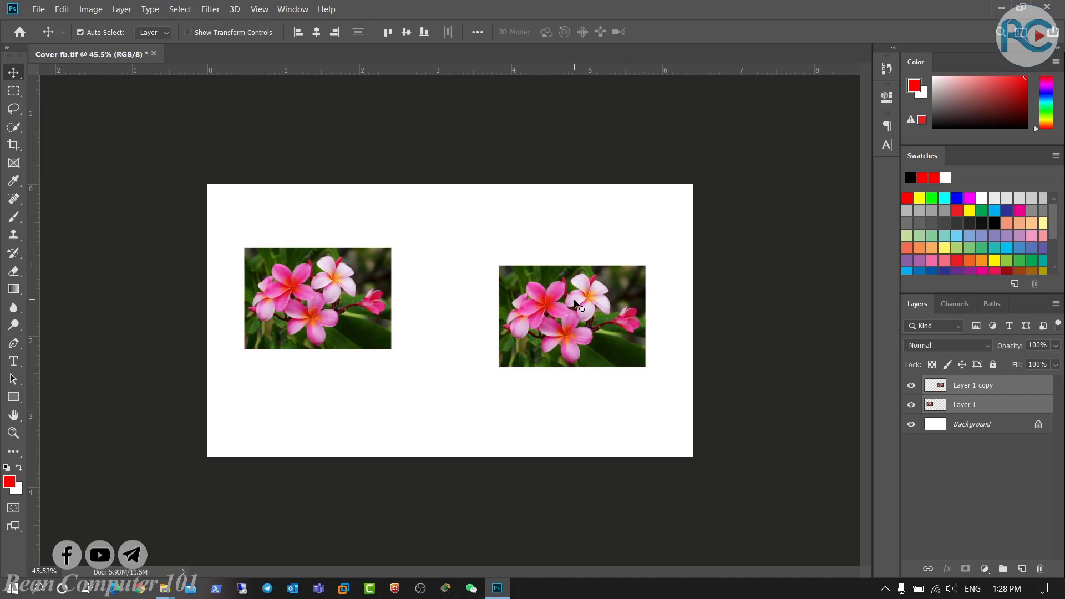
{"action": "key", "text": "ctrl+g"}
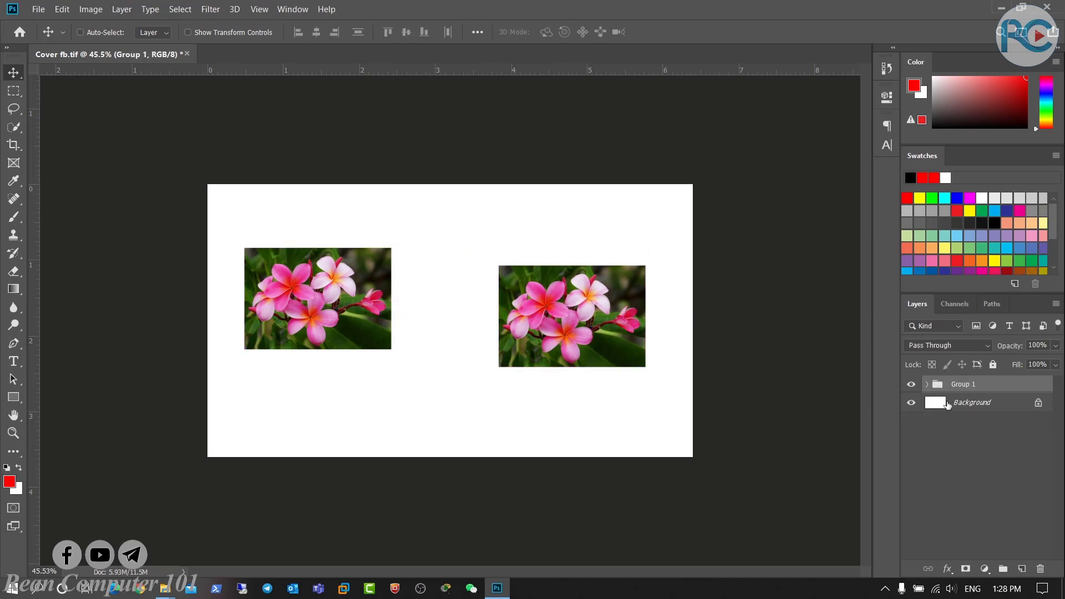
{"action": "key", "text": "ctrl+shift+g"}
{"action": "left_click", "coordinate": [974, 419]}
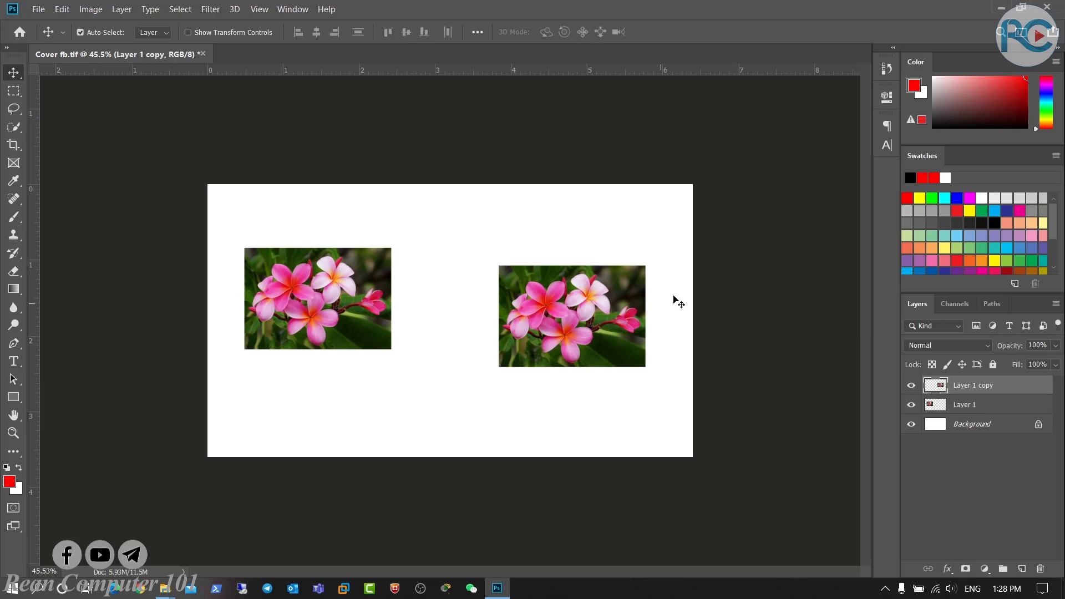
{"action": "left_click", "coordinate": [478, 250]}
{"action": "mouse_move", "coordinate": [312, 220]}
{"action": "left_mouse_down"}
{"action": "mouse_move", "coordinate": [339, 244]}
{"action": "mouse_move", "coordinate": [637, 381]}
{"action": "left_mouse_up"}
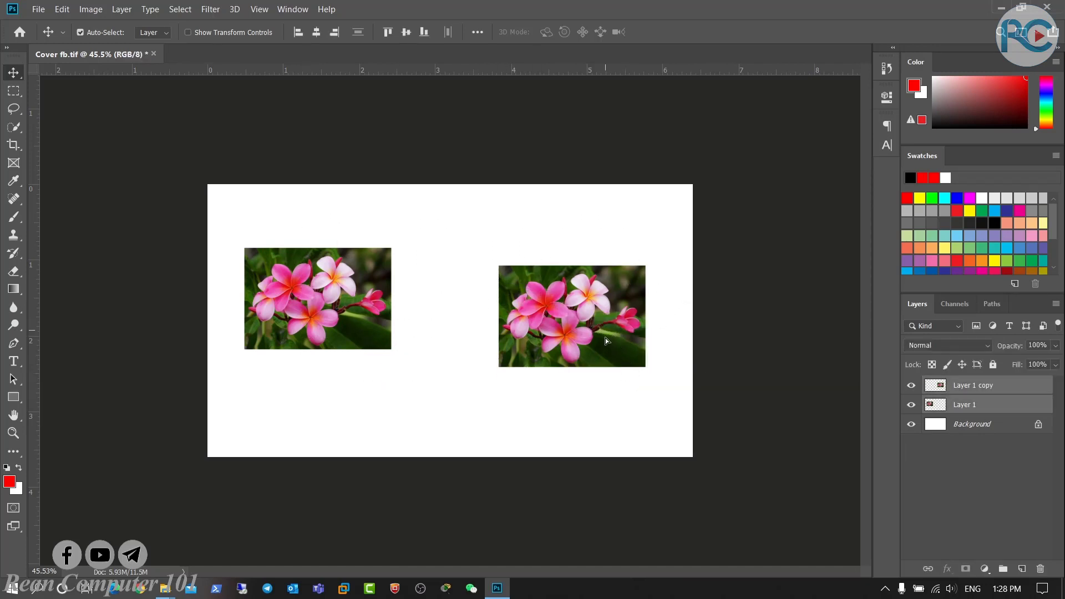
{"action": "left_click_drag", "start_coordinate": [608, 333], "coordinate": [614, 306]}
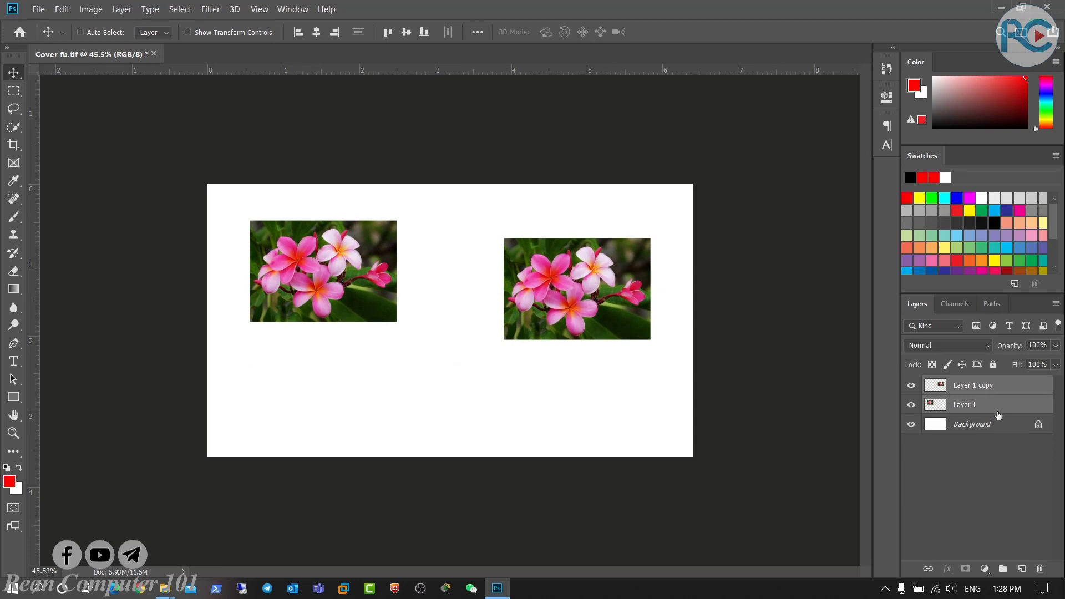
{"action": "key", "text": "ctrl+g"}
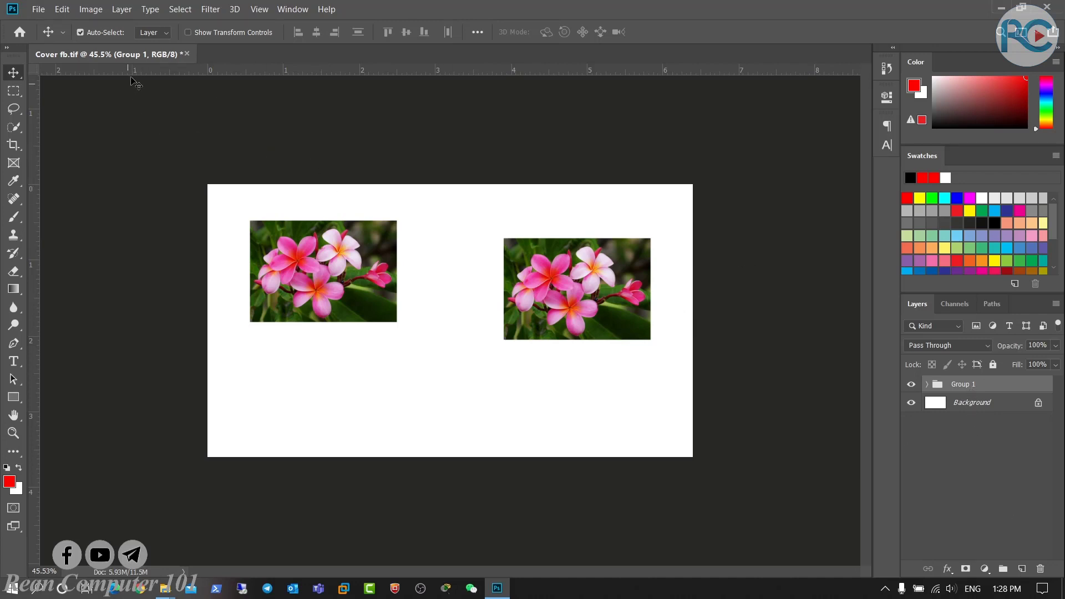
- Undo a stray move, set Move tool Auto-Select to Group, and select Group 1
{"action": "left_click_drag", "start_coordinate": [332, 245], "coordinate": [333, 358]}
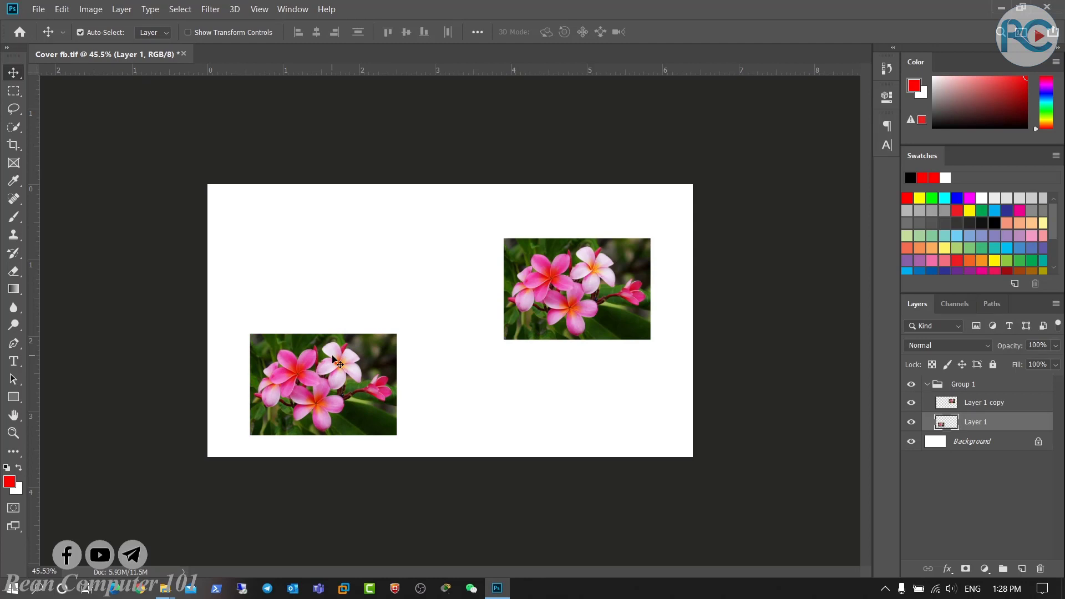
{"action": "key", "text": "ctrl+z"}
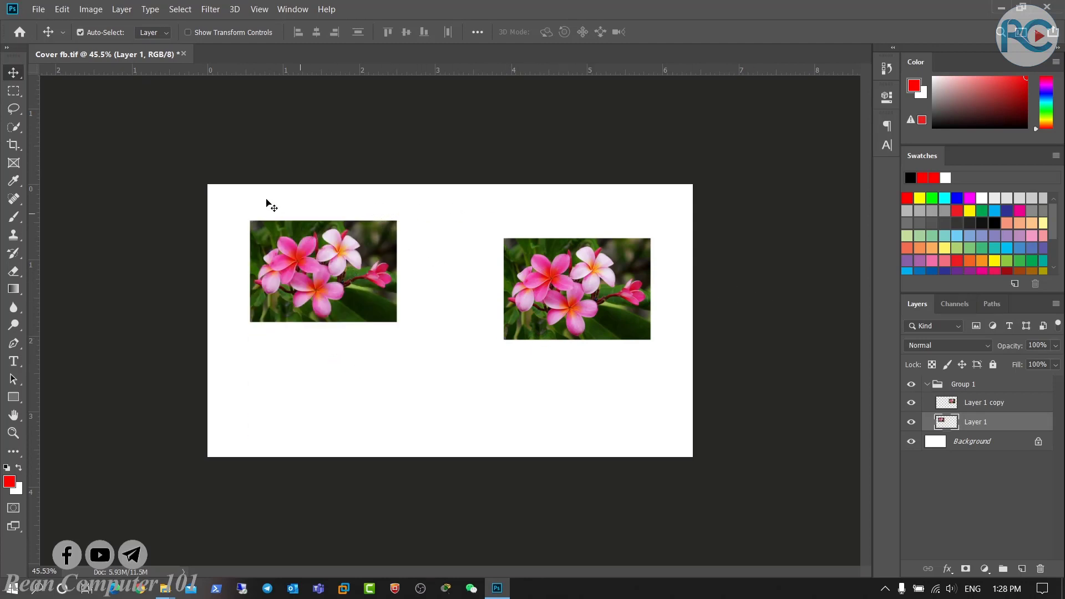
{"action": "left_click", "coordinate": [158, 34]}
{"action": "left_click", "coordinate": [156, 46]}
{"action": "left_click", "coordinate": [377, 315]}
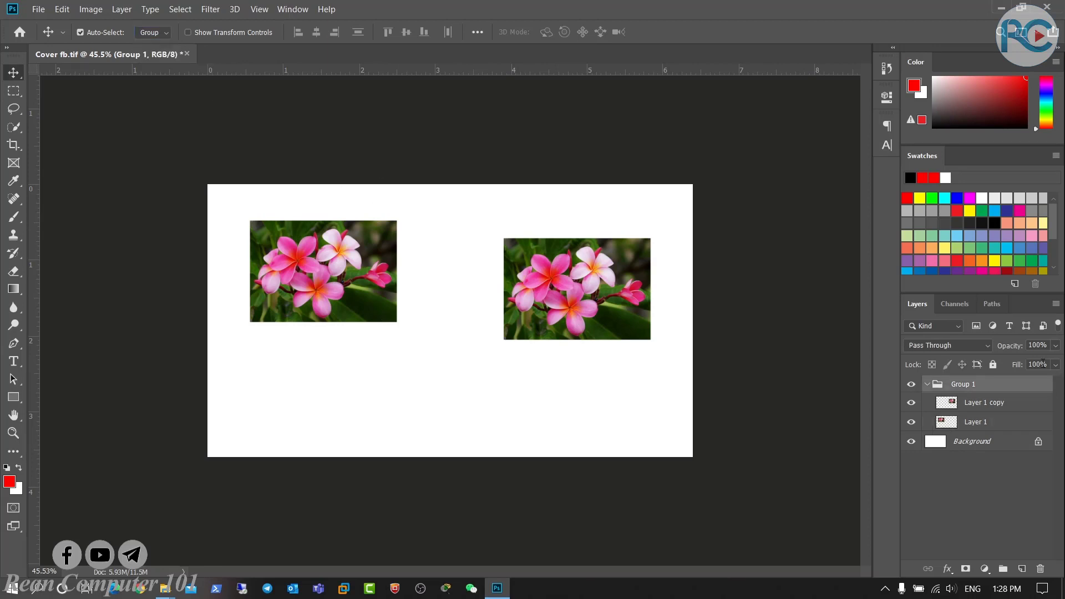
- Move Group 1 down together and switch Auto-Select back to Layer
{"action": "left_click", "coordinate": [926, 385]}
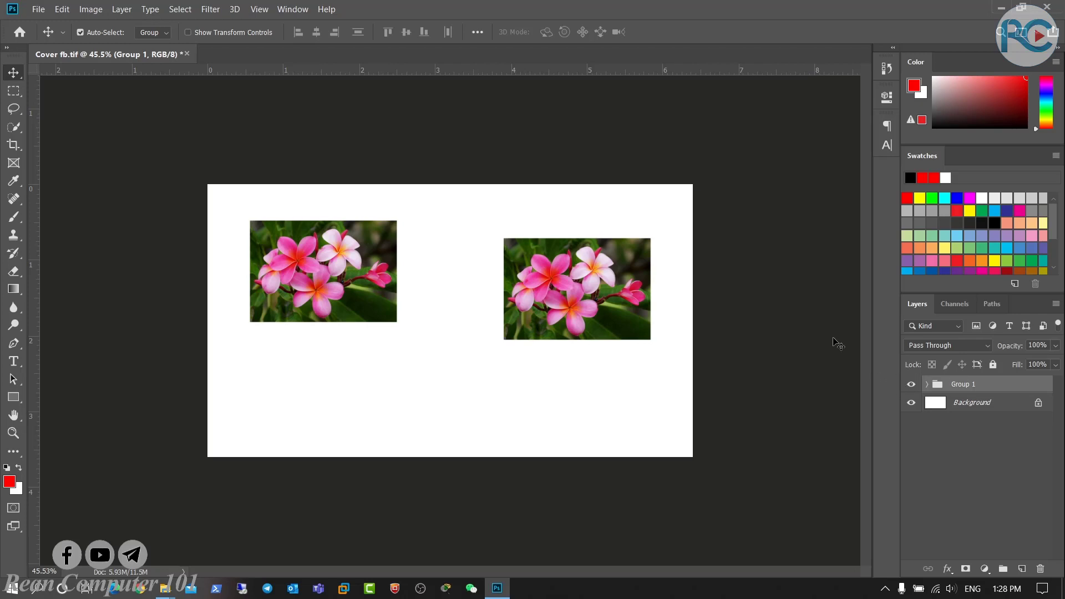
{"action": "mouse_move", "coordinate": [579, 292]}
{"action": "left_mouse_down"}
{"action": "mouse_move", "coordinate": [579, 317]}
{"action": "mouse_move", "coordinate": [587, 288]}
{"action": "mouse_move", "coordinate": [591, 333]}
{"action": "left_mouse_up"}
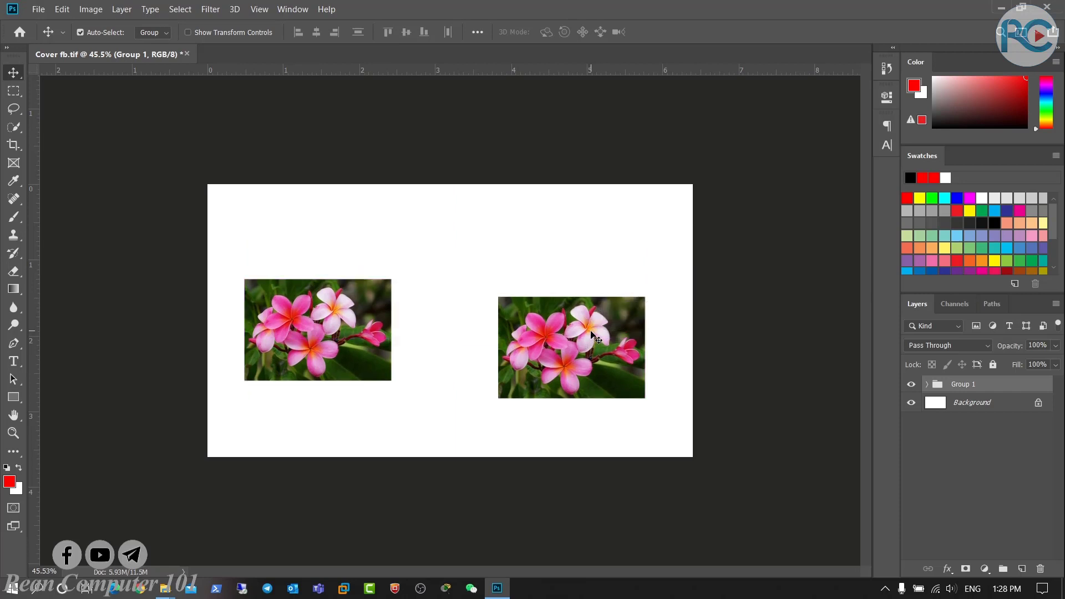
{"action": "left_click", "coordinate": [164, 33]}
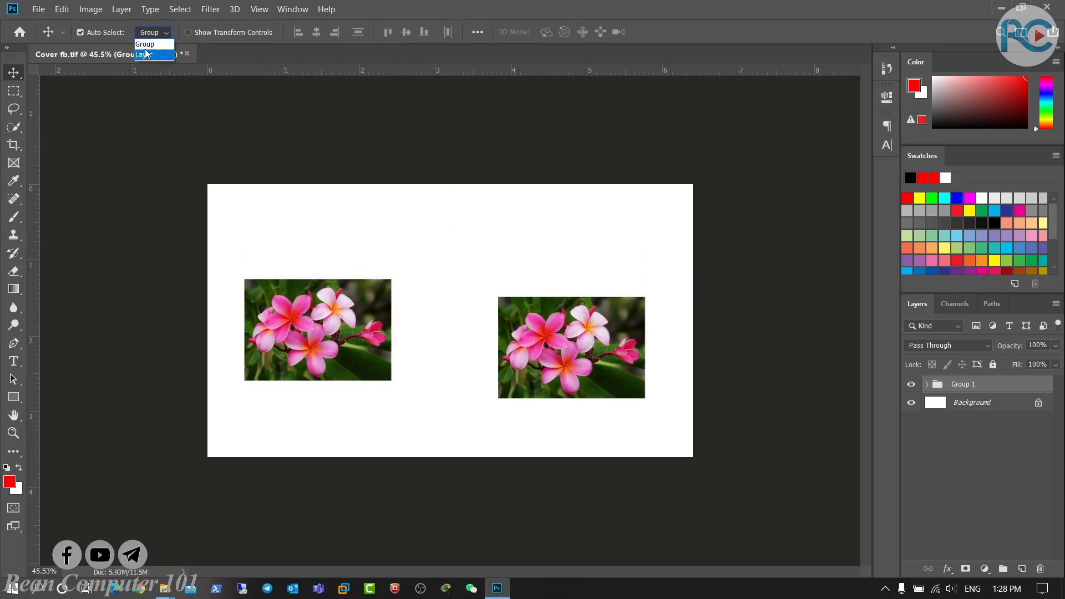
{"action": "left_click", "coordinate": [146, 54]}
- Raise the left flower photo and nudge the right one slightly up
{"action": "left_click_drag", "start_coordinate": [336, 323], "coordinate": [342, 263]}
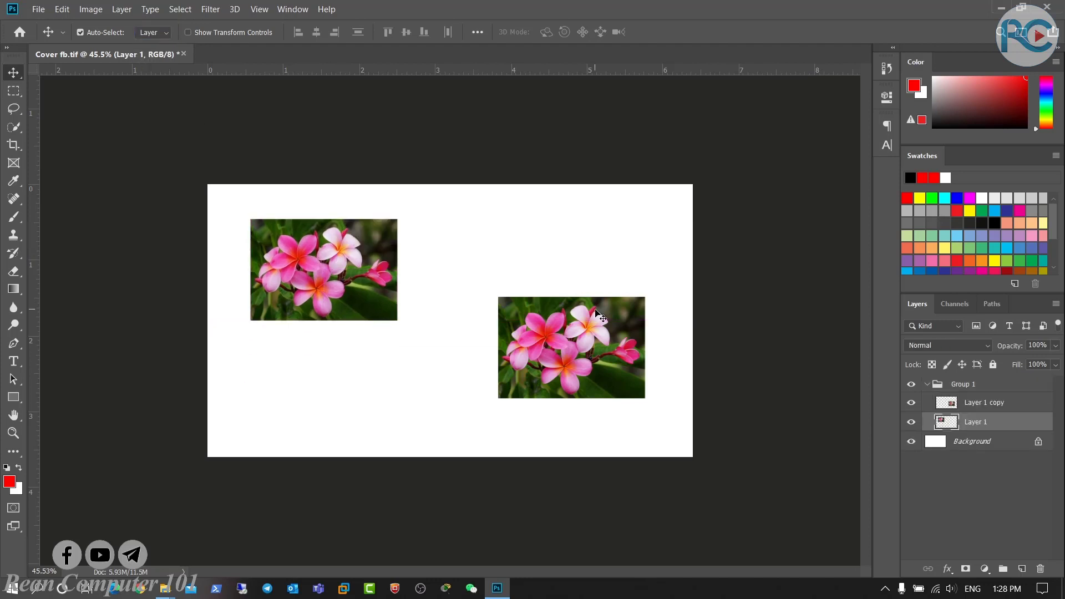
{"action": "left_click_drag", "start_coordinate": [599, 316], "coordinate": [595, 300]}
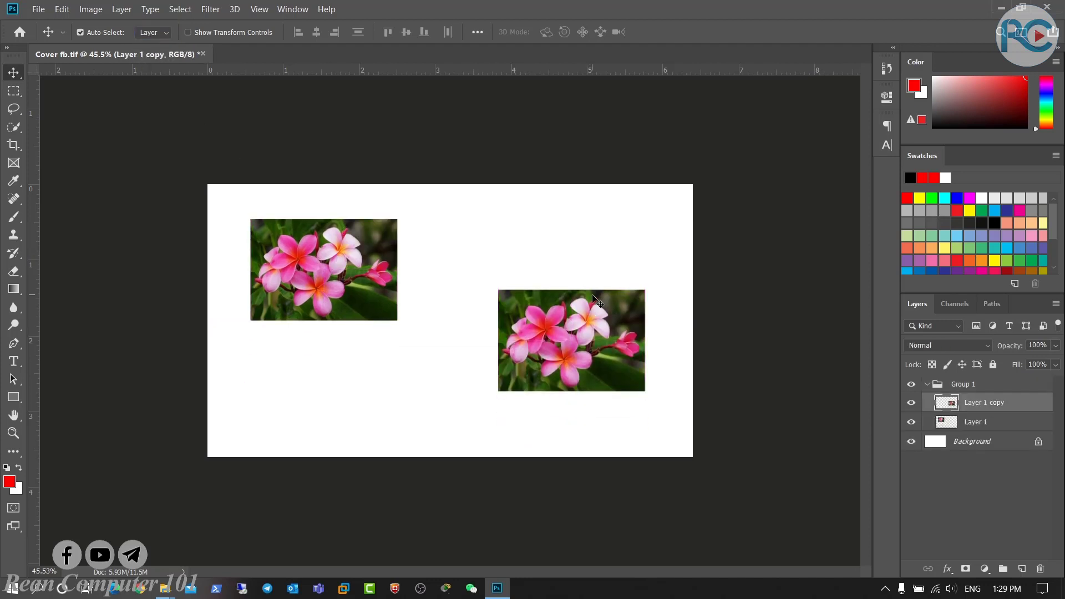
{"action": "left_click", "coordinate": [380, 243]}
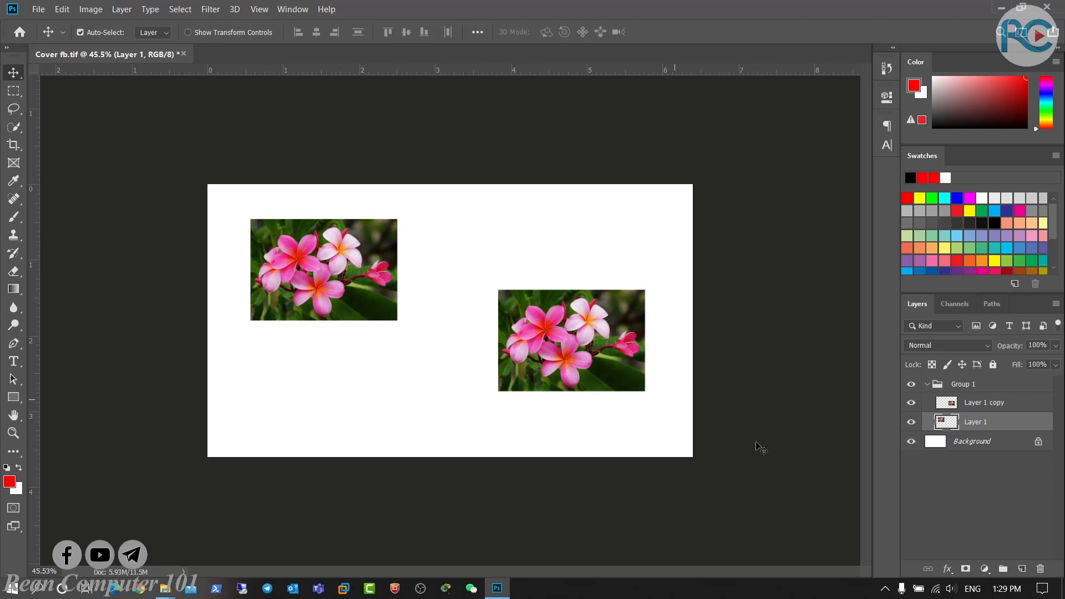
- Dissolve Group 1 with Ungroup Layers from its Layers-panel context menu
{"action": "left_click", "coordinate": [975, 384]}
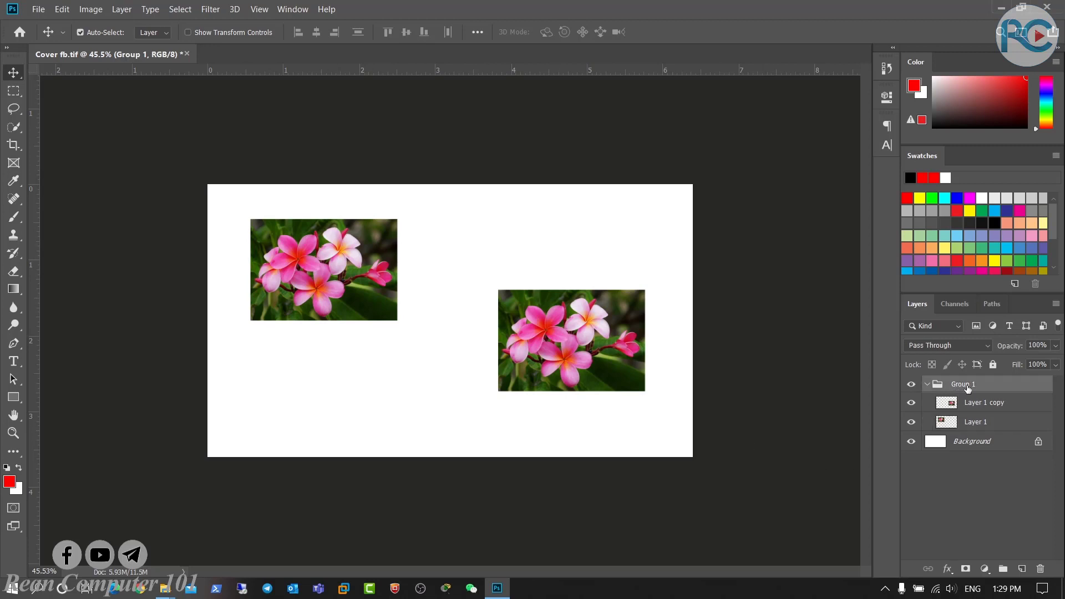
{"action": "right_click", "coordinate": [972, 387]}
{"action": "left_click", "coordinate": [996, 388]}
{"action": "right_click", "coordinate": [992, 388]}
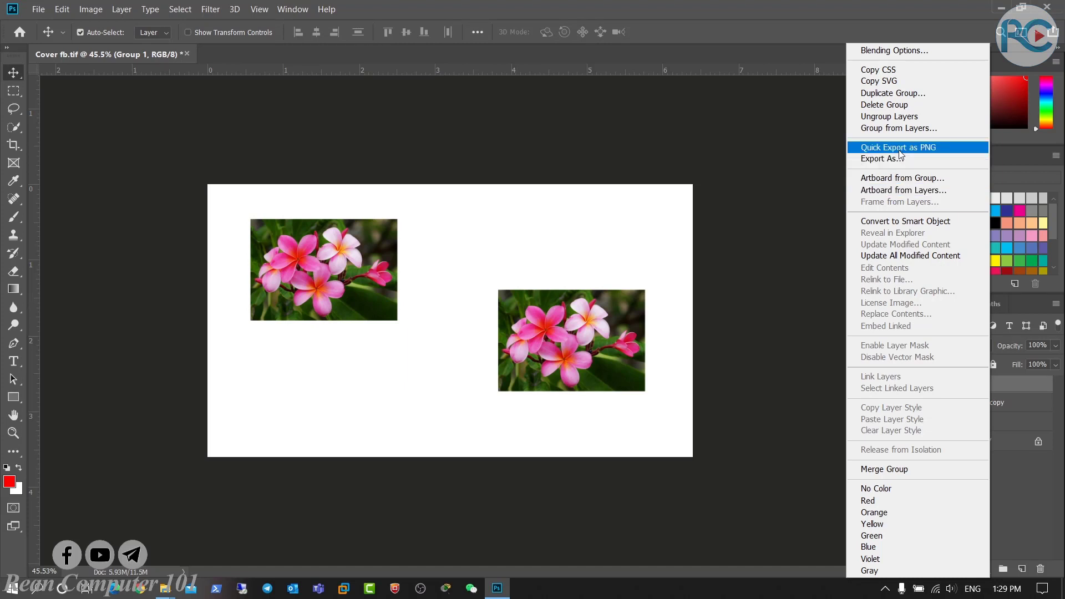
{"action": "left_click", "coordinate": [890, 117]}
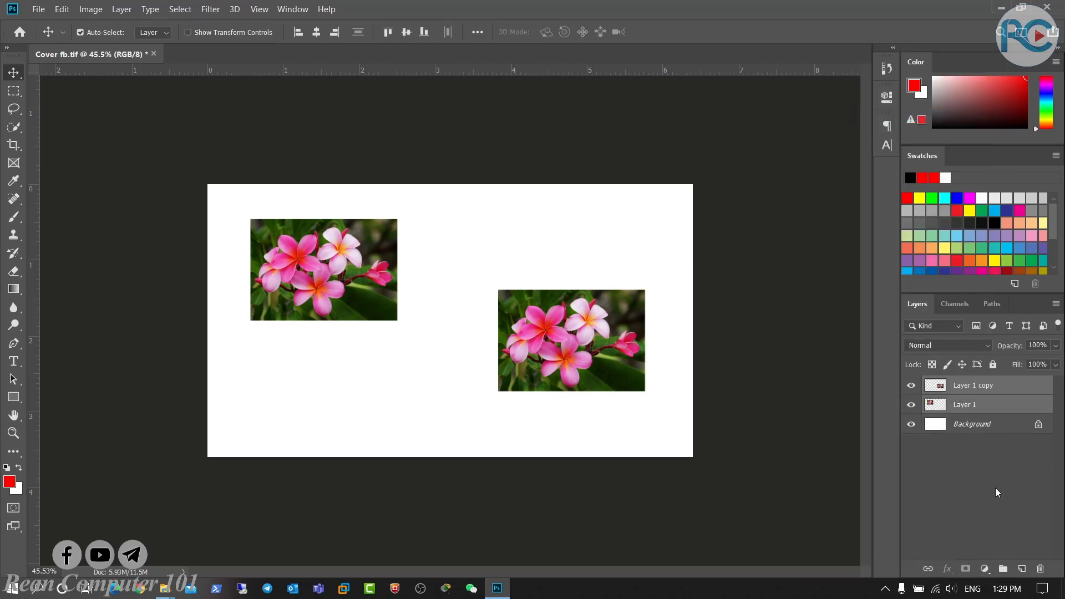
- Marquee around both flower images to select Layer 1 and Layer 1 copy
{"action": "left_click", "coordinate": [993, 406]}
{"action": "left_click", "coordinate": [1012, 389]}
{"action": "left_click", "coordinate": [1008, 408]}
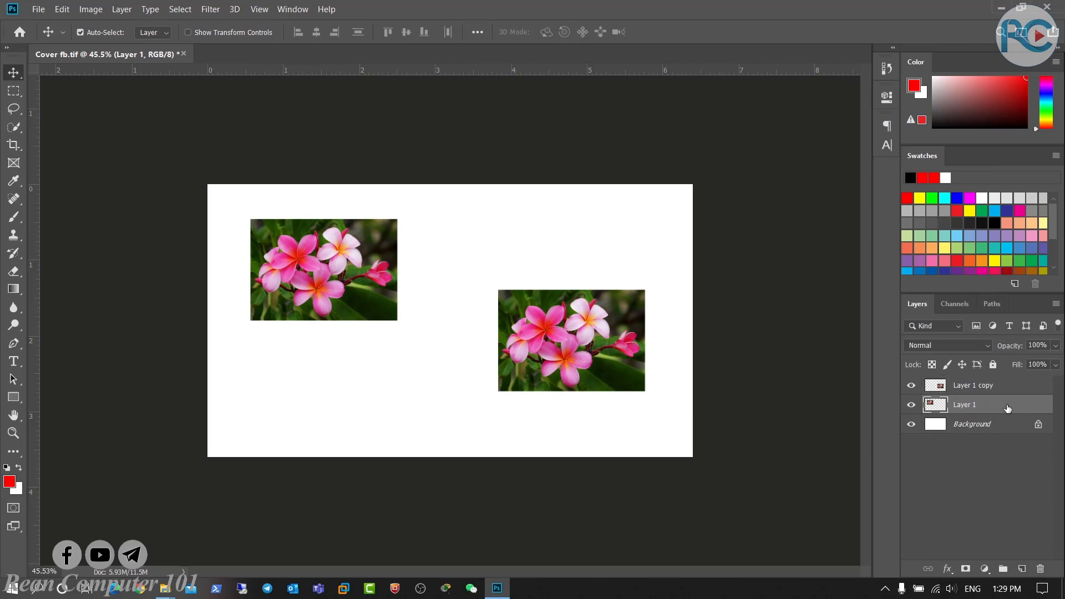
{"action": "left_click", "coordinate": [731, 357]}
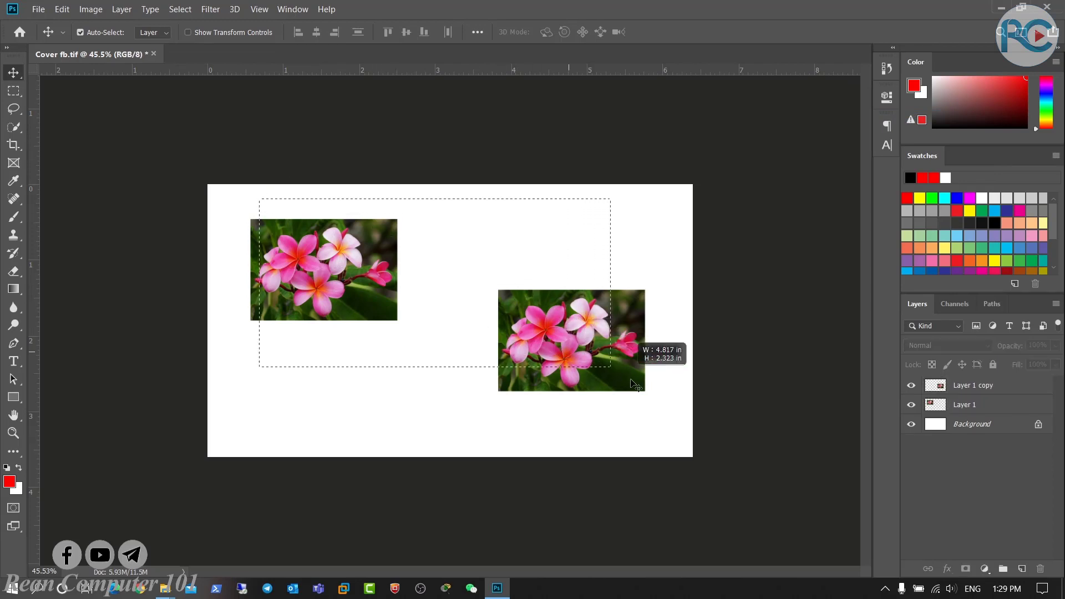
{"action": "left_click_drag", "start_coordinate": [259, 198], "coordinate": [649, 383]}
{"action": "left_click_drag", "start_coordinate": [320, 191], "coordinate": [599, 396]}
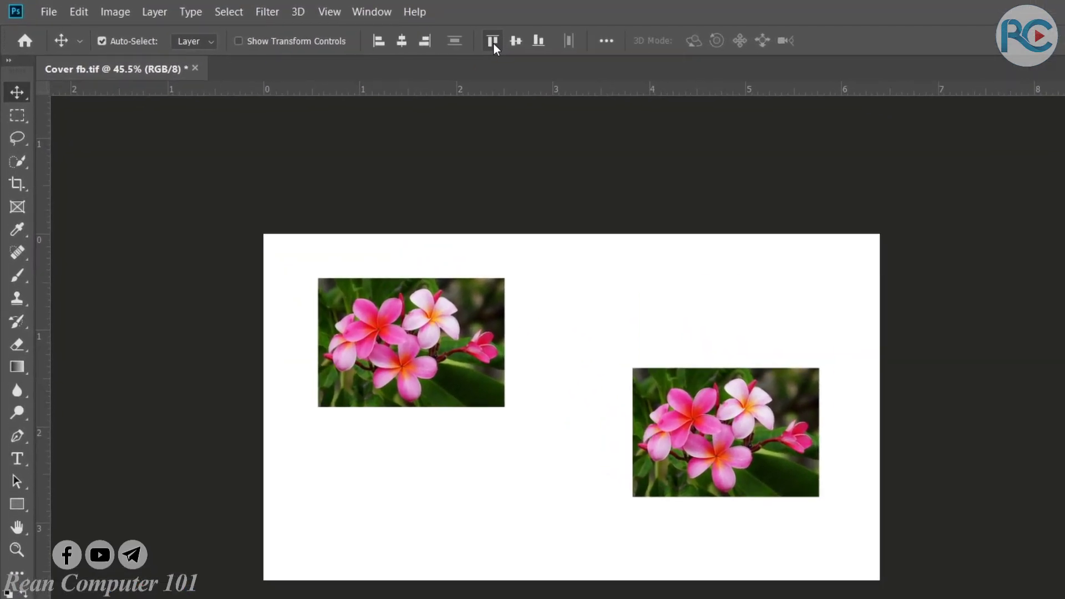
- Align the photos' top edges and shift the pair down and slightly right
{"action": "left_click", "coordinate": [389, 33]}
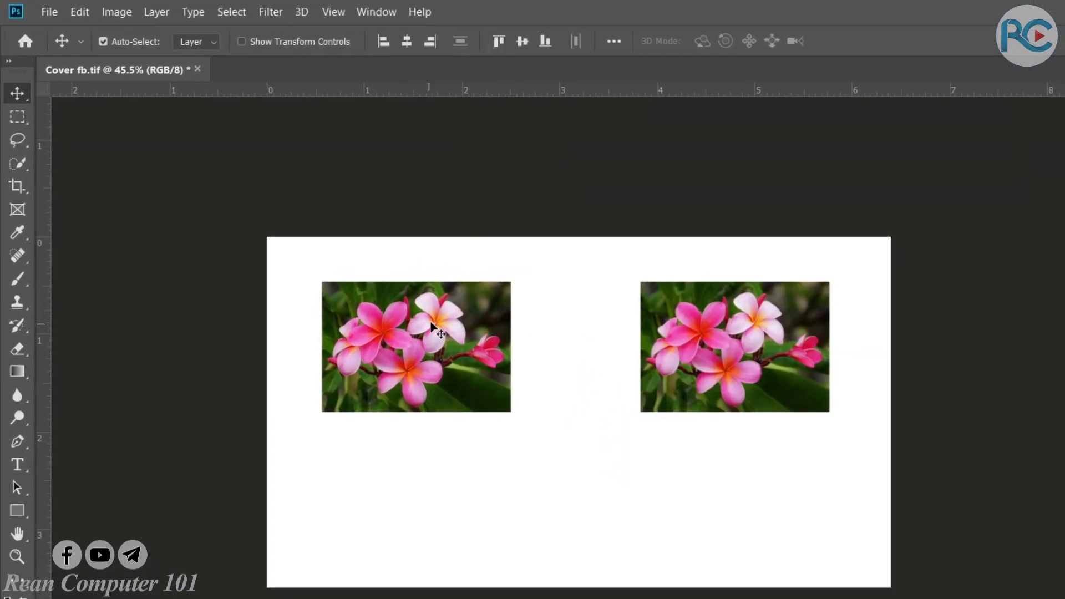
{"action": "left_click_drag", "start_coordinate": [432, 325], "coordinate": [442, 360]}
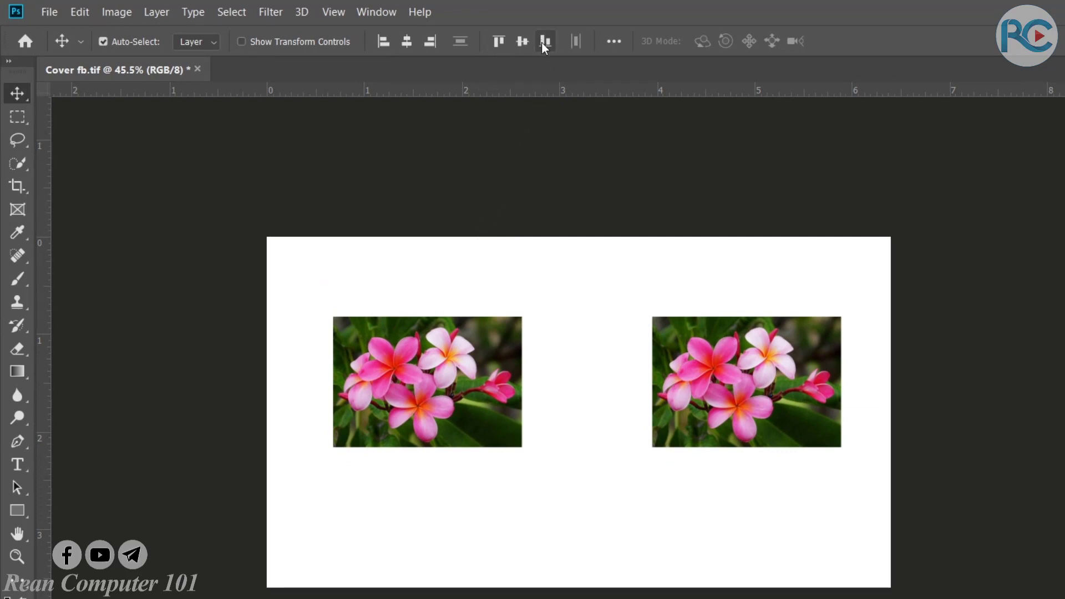
- Scale the left flower photo down to 72.75% and move it up-right
{"action": "left_click", "coordinate": [470, 379]}
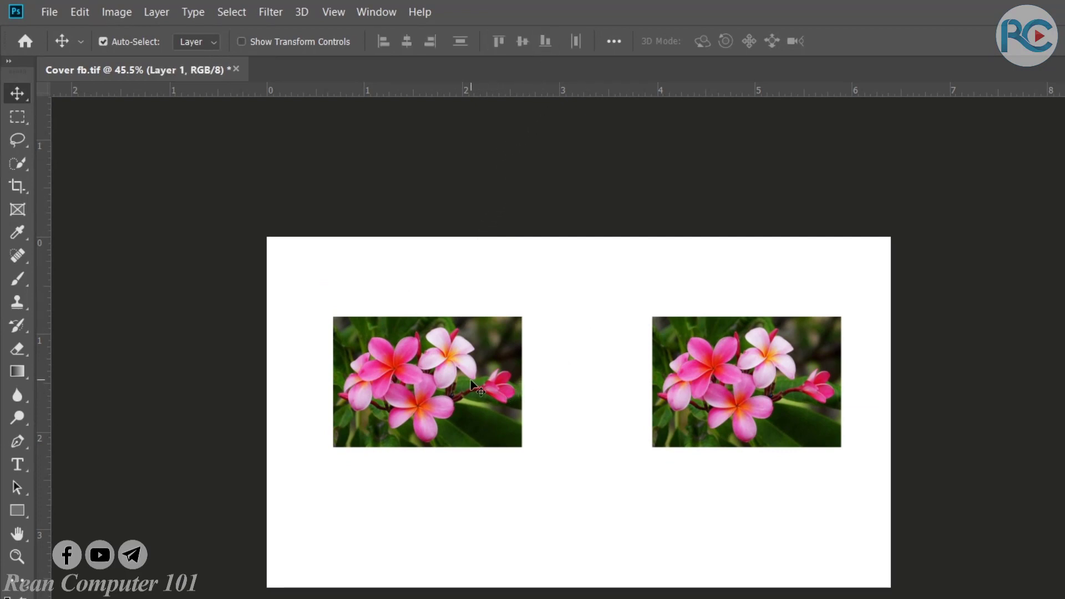
{"action": "key", "text": "ctrl+t"}
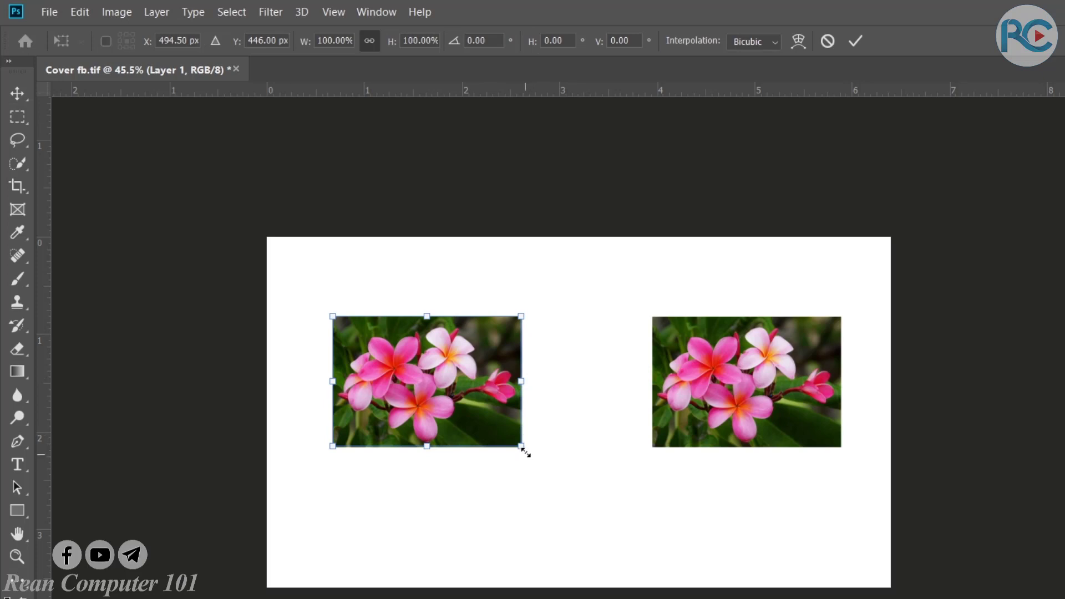
{"action": "left_click_drag", "start_coordinate": [522, 448], "coordinate": [474, 412]}
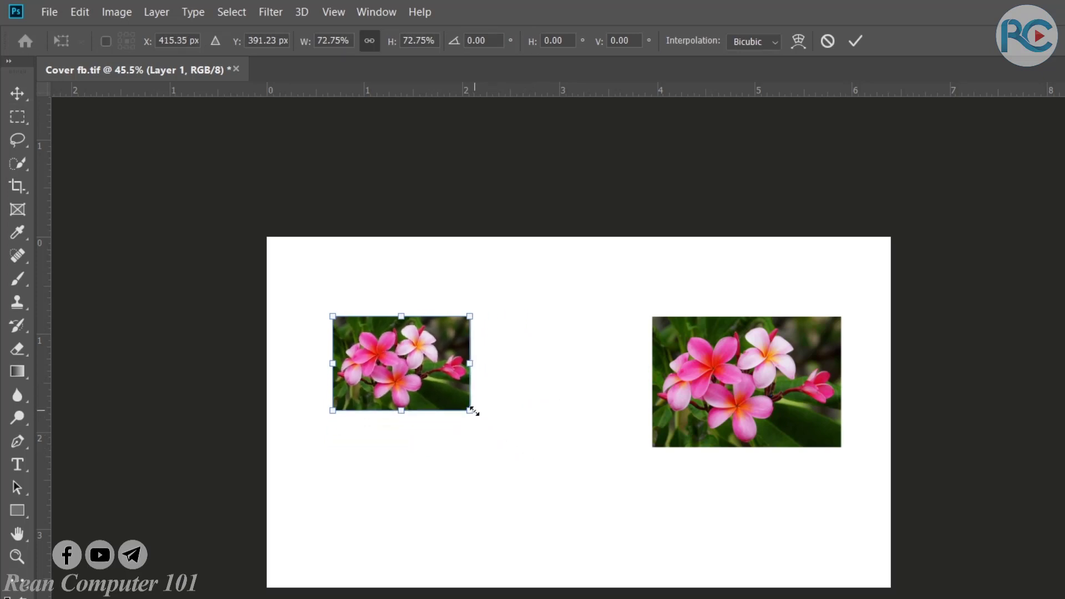
{"action": "key", "text": "Return"}
{"action": "left_click_drag", "start_coordinate": [422, 374], "coordinate": [481, 357]}
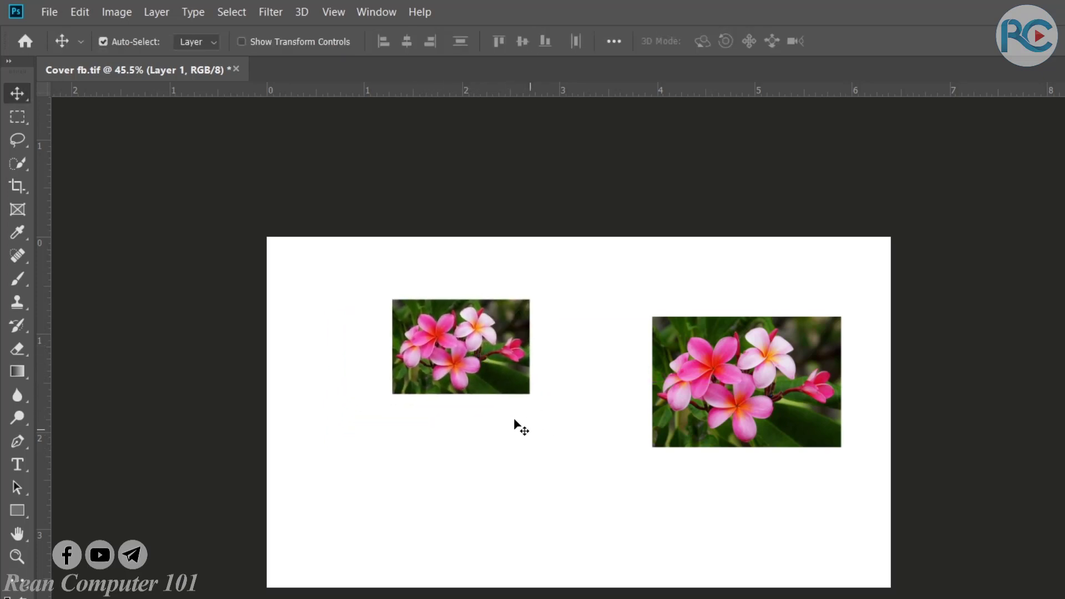
- Marquee-select both flower images together again
{"action": "left_click_drag", "start_coordinate": [463, 281], "coordinate": [856, 445]}
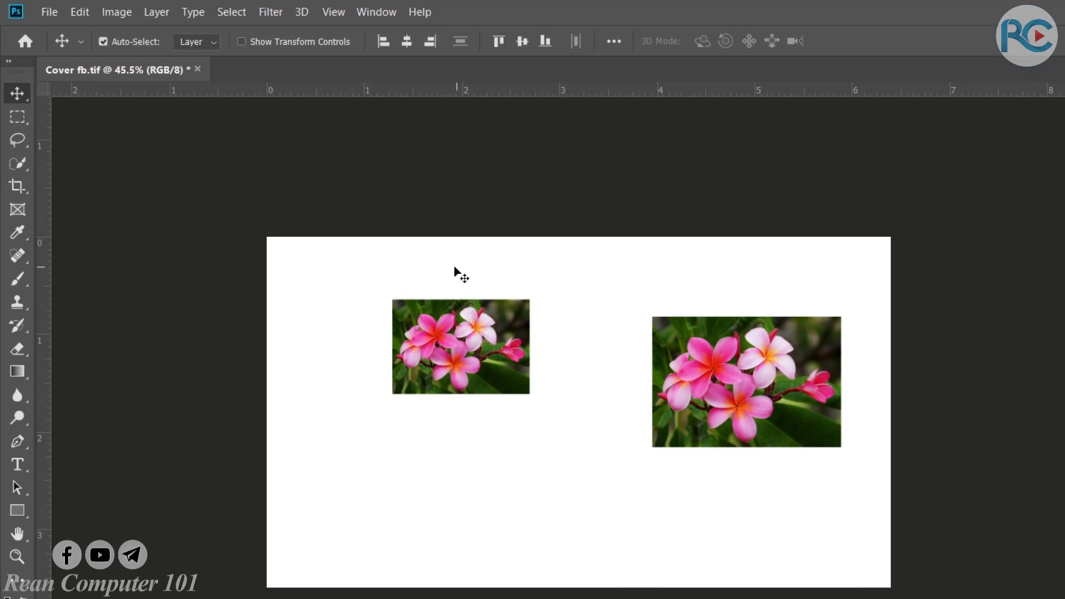
{"action": "left_click_drag", "start_coordinate": [465, 260], "coordinate": [750, 434]}
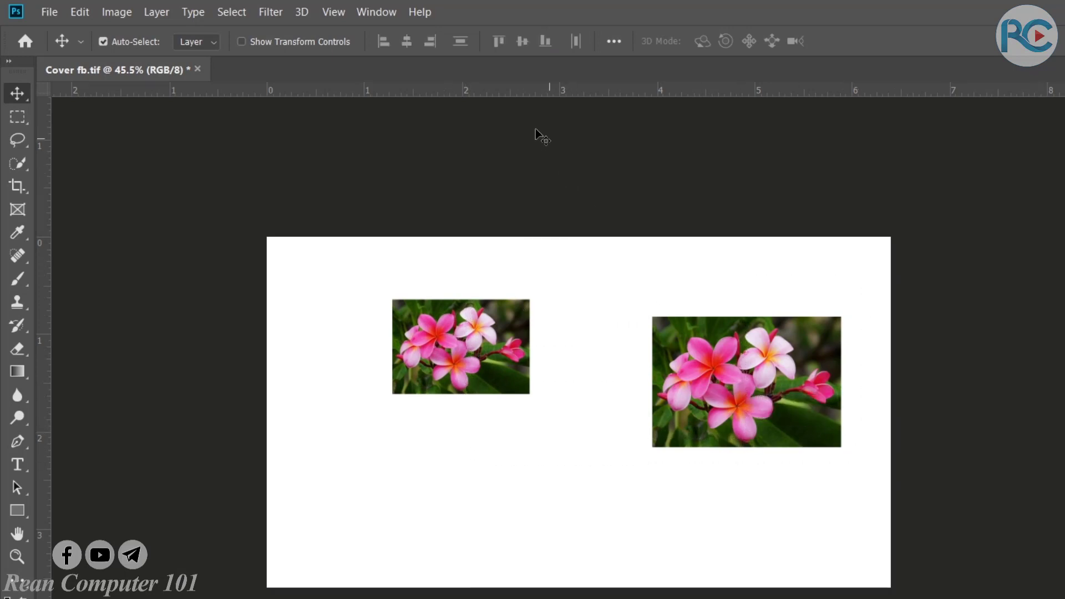
{"action": "left_click_drag", "start_coordinate": [405, 283], "coordinate": [783, 475]}
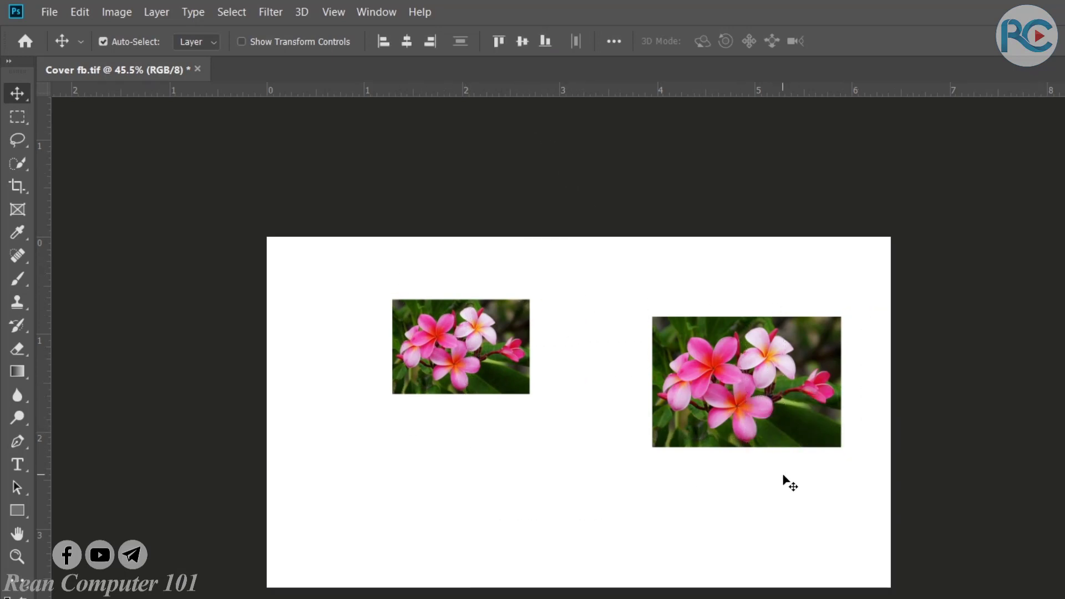
- Try bottom and top alignment, then apply Align Vertical Centers to both photos
{"action": "left_click", "coordinate": [545, 49]}
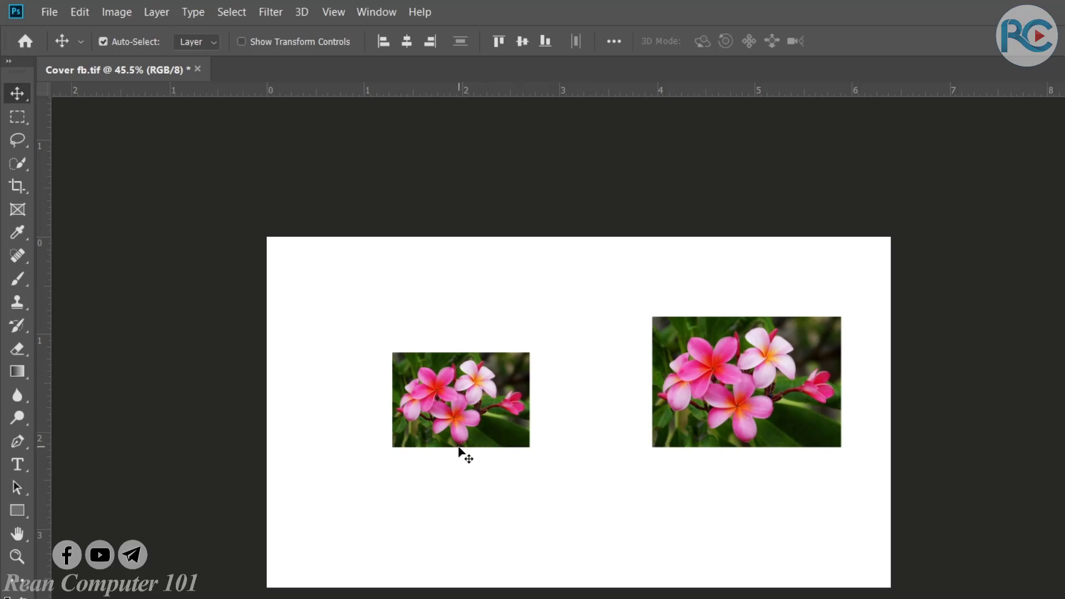
{"action": "left_click", "coordinate": [498, 41]}
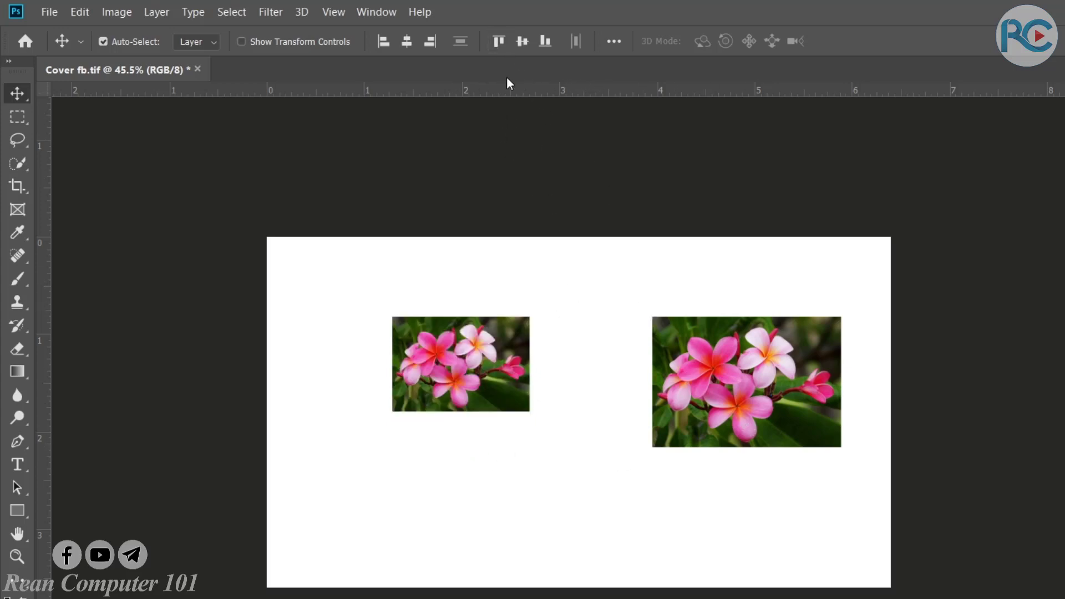
{"action": "left_click", "coordinate": [524, 43]}
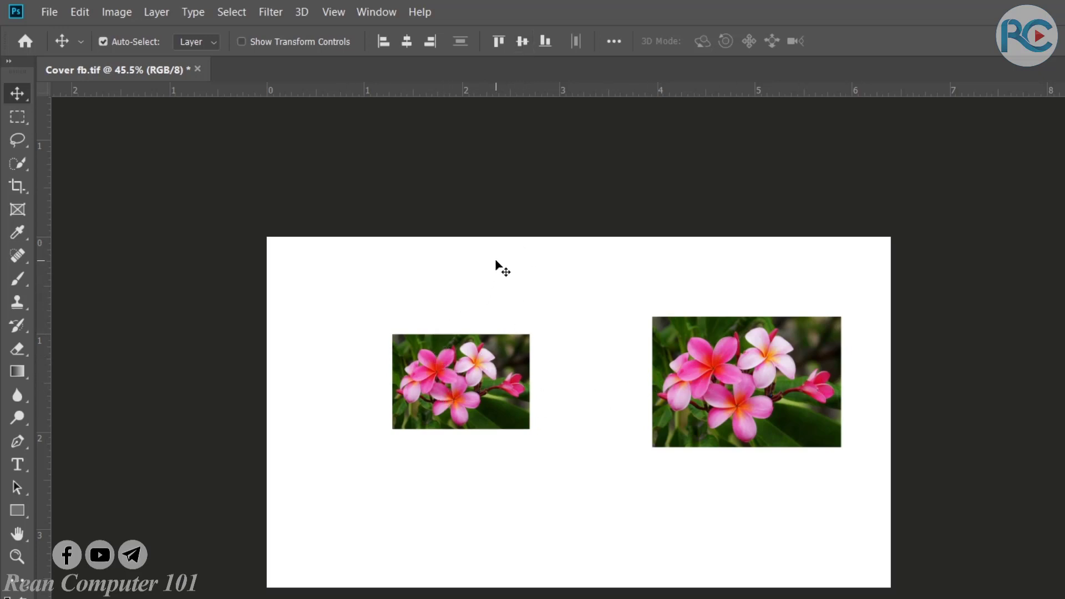
- Stack the small photo above the large one and align their horizontal centres
{"action": "left_click_drag", "start_coordinate": [485, 342], "coordinate": [504, 277]}
{"action": "left_click_drag", "start_coordinate": [661, 318], "coordinate": [546, 401]}
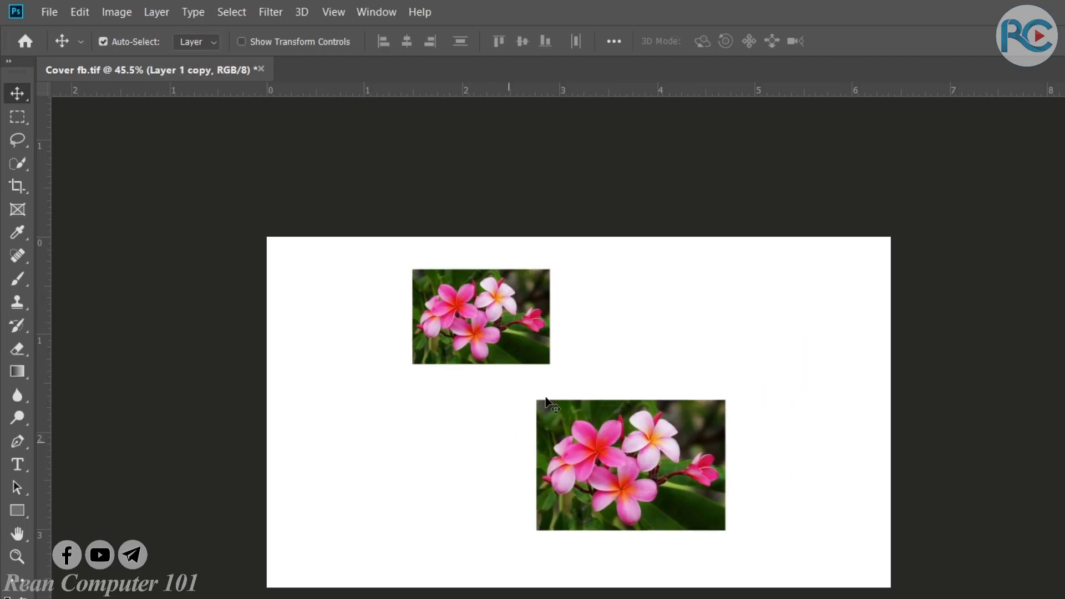
{"action": "mouse_move", "coordinate": [475, 239]}
{"action": "left_mouse_down"}
{"action": "mouse_move", "coordinate": [505, 282]}
{"action": "mouse_move", "coordinate": [766, 537]}
{"action": "left_mouse_up"}
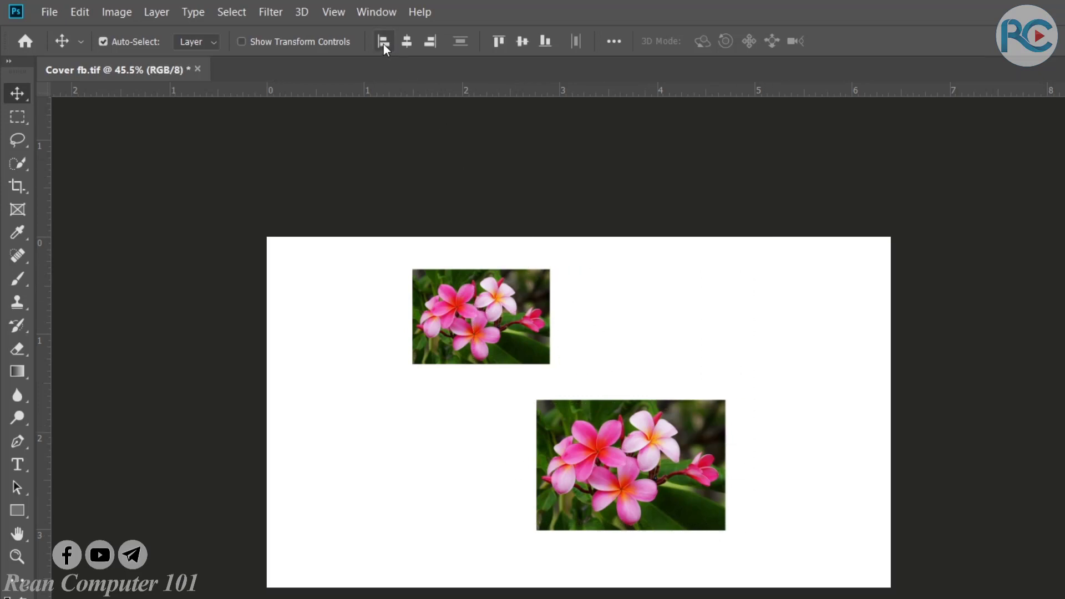
{"action": "left_click", "coordinate": [381, 42]}
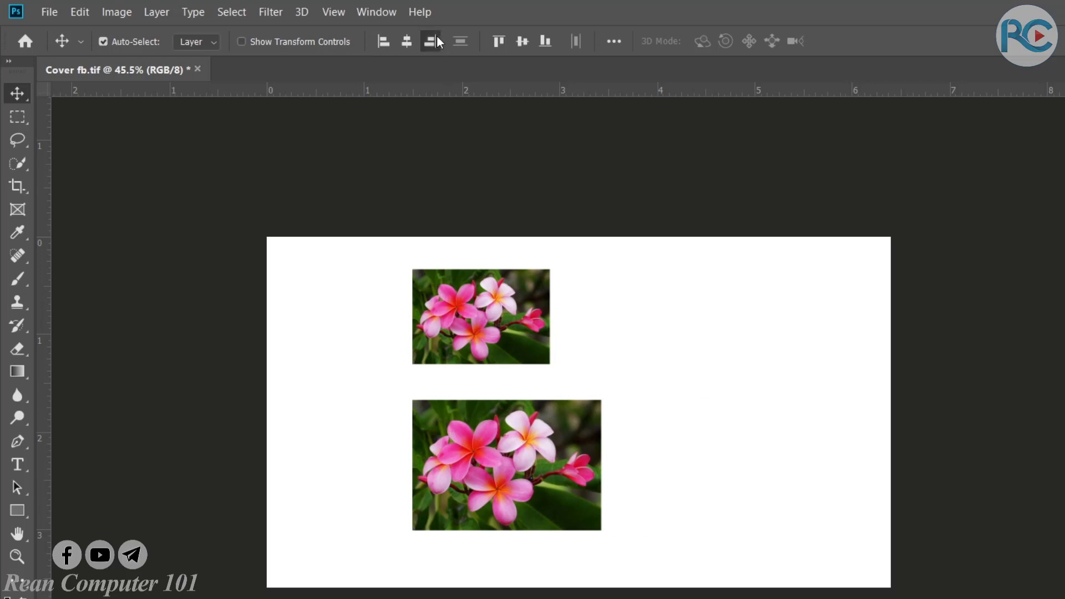
{"action": "left_click", "coordinate": [435, 40]}
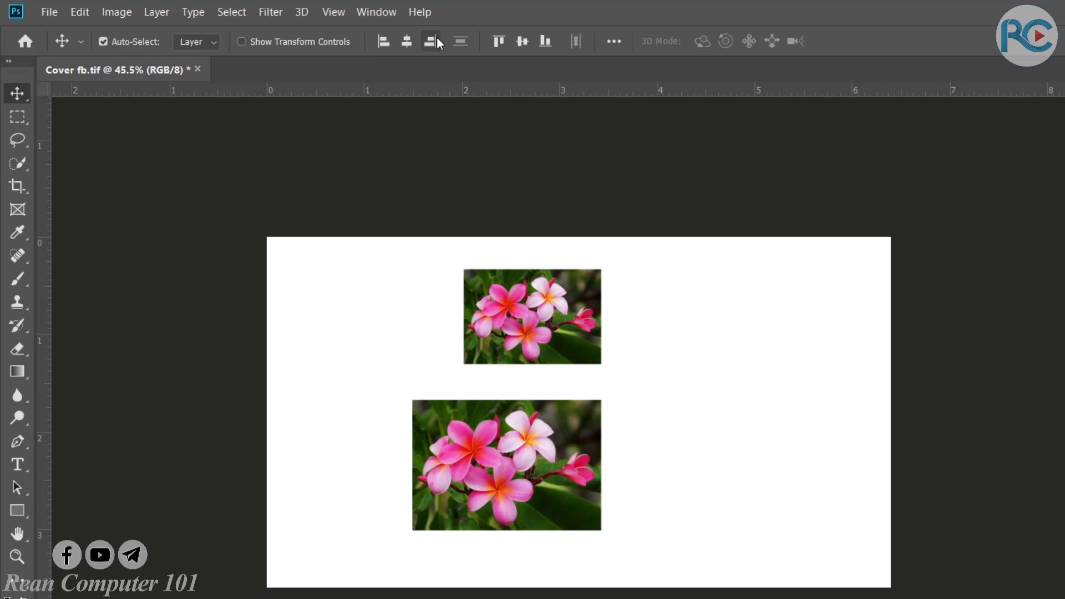
{"action": "left_click", "coordinate": [409, 45]}
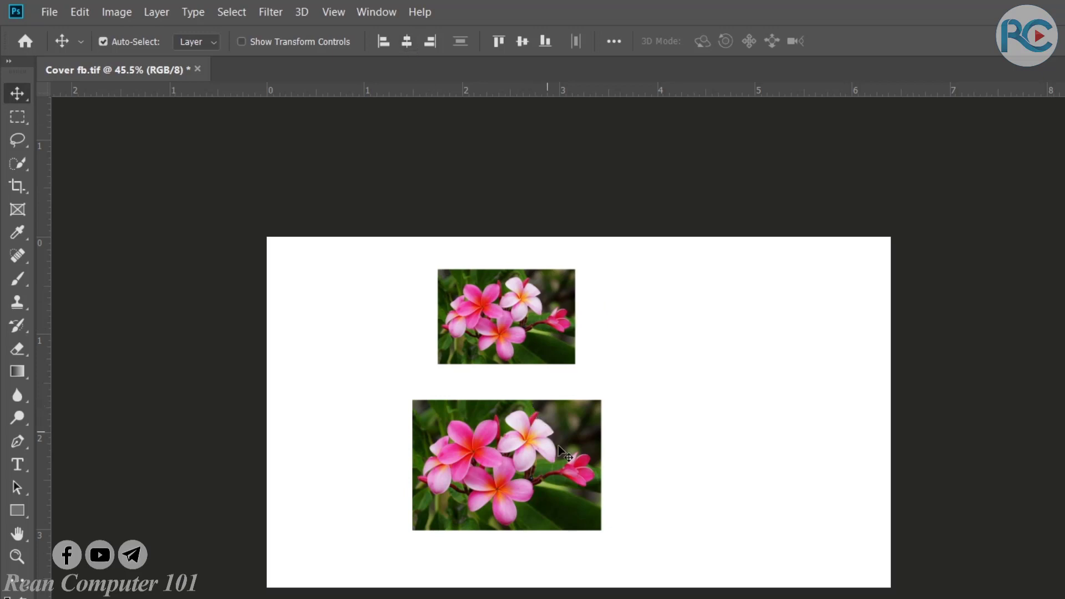
- Move the centred photo pair toward the middle of the canvas
{"action": "left_click_drag", "start_coordinate": [574, 513], "coordinate": [505, 513]}
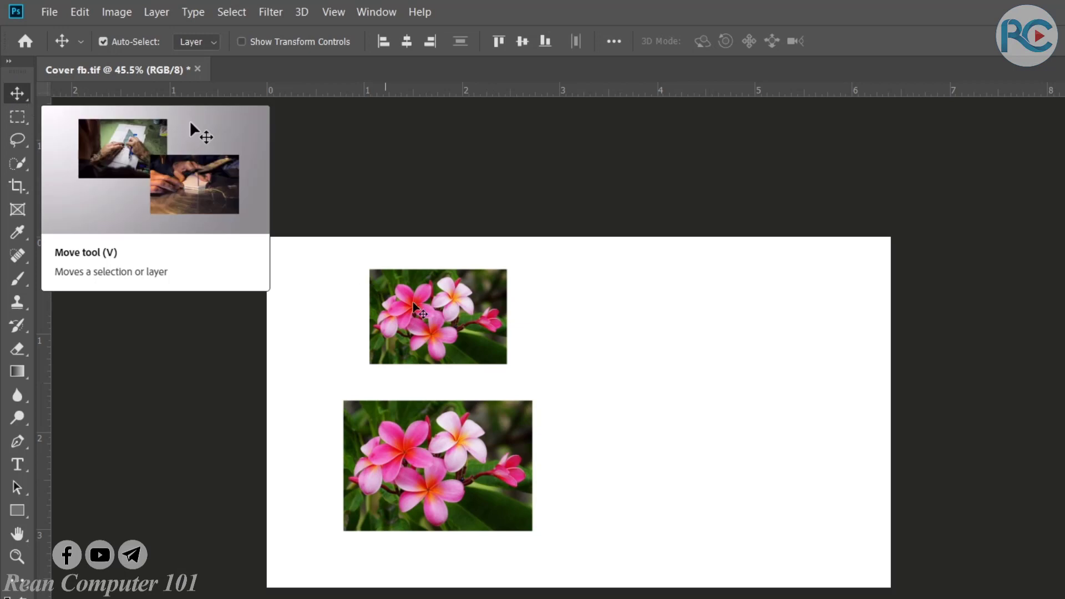
{"action": "left_click_drag", "start_coordinate": [449, 348], "coordinate": [494, 347]}
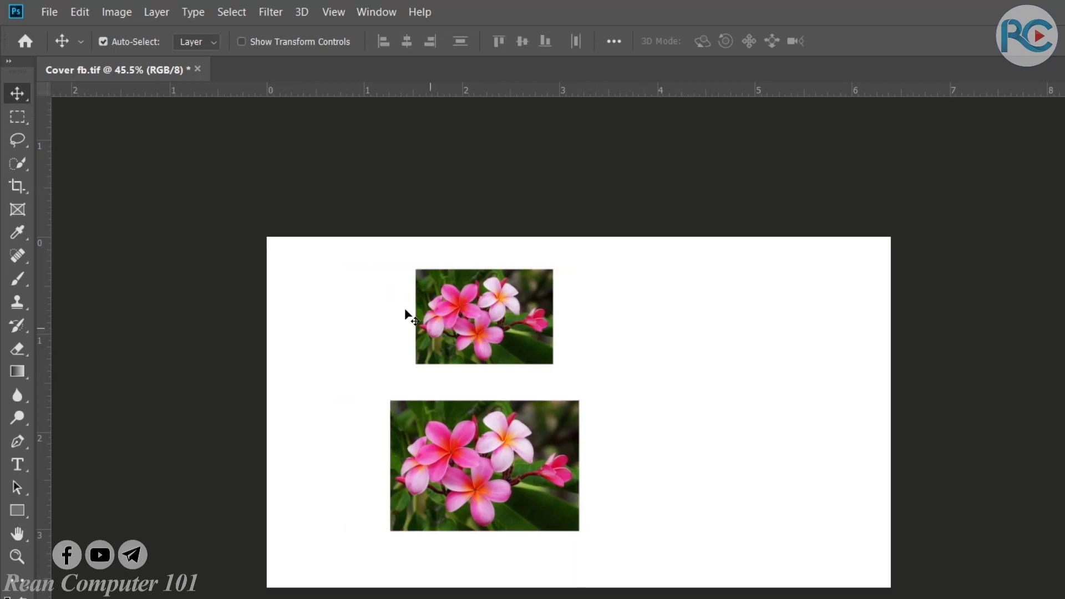
{"action": "mouse_move", "coordinate": [361, 286]}
{"action": "left_mouse_down"}
{"action": "mouse_move", "coordinate": [526, 482]}
{"action": "mouse_move", "coordinate": [502, 456]}
{"action": "mouse_move", "coordinate": [447, 466]}
{"action": "left_mouse_up"}
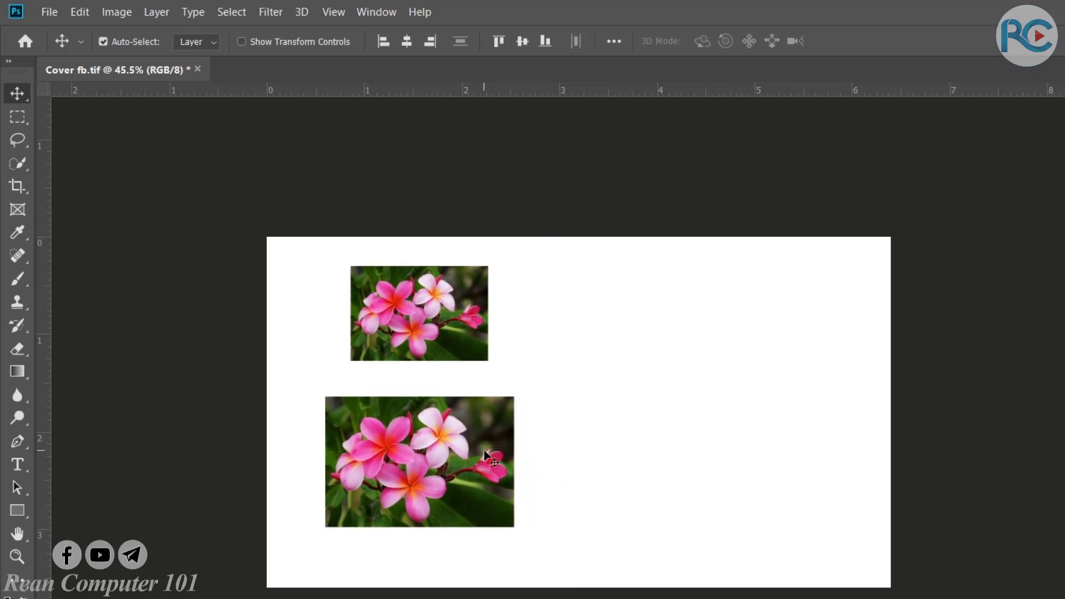
{"action": "left_click_drag", "start_coordinate": [421, 469], "coordinate": [559, 470]}
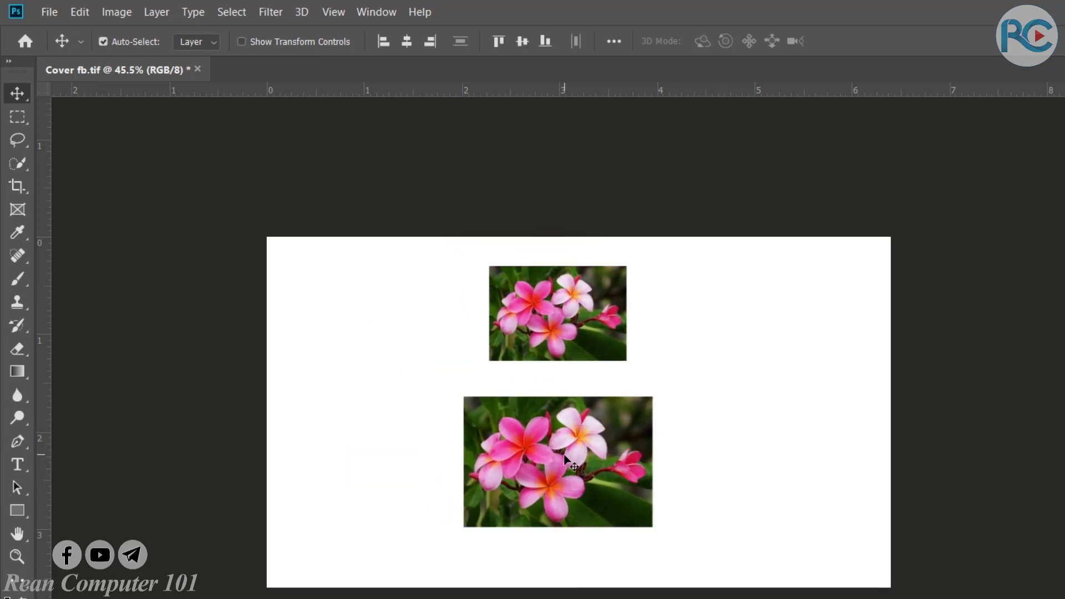
- Choose the Rectangular Marquee Tool from the marquee tool group
{"action": "left_click", "coordinate": [16, 120]}
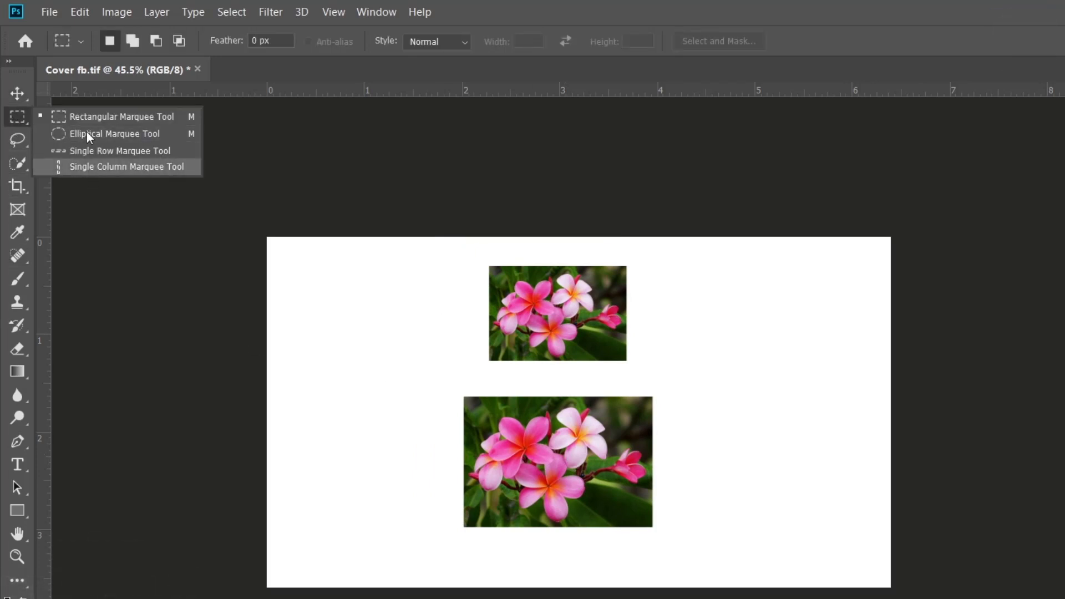
{"action": "left_click", "coordinate": [19, 119]}
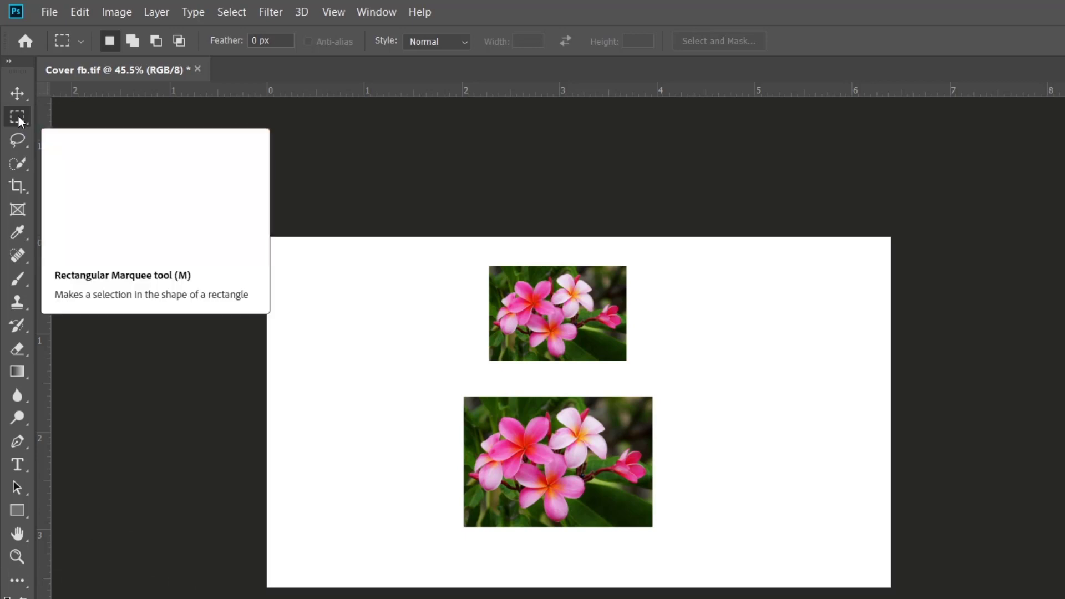